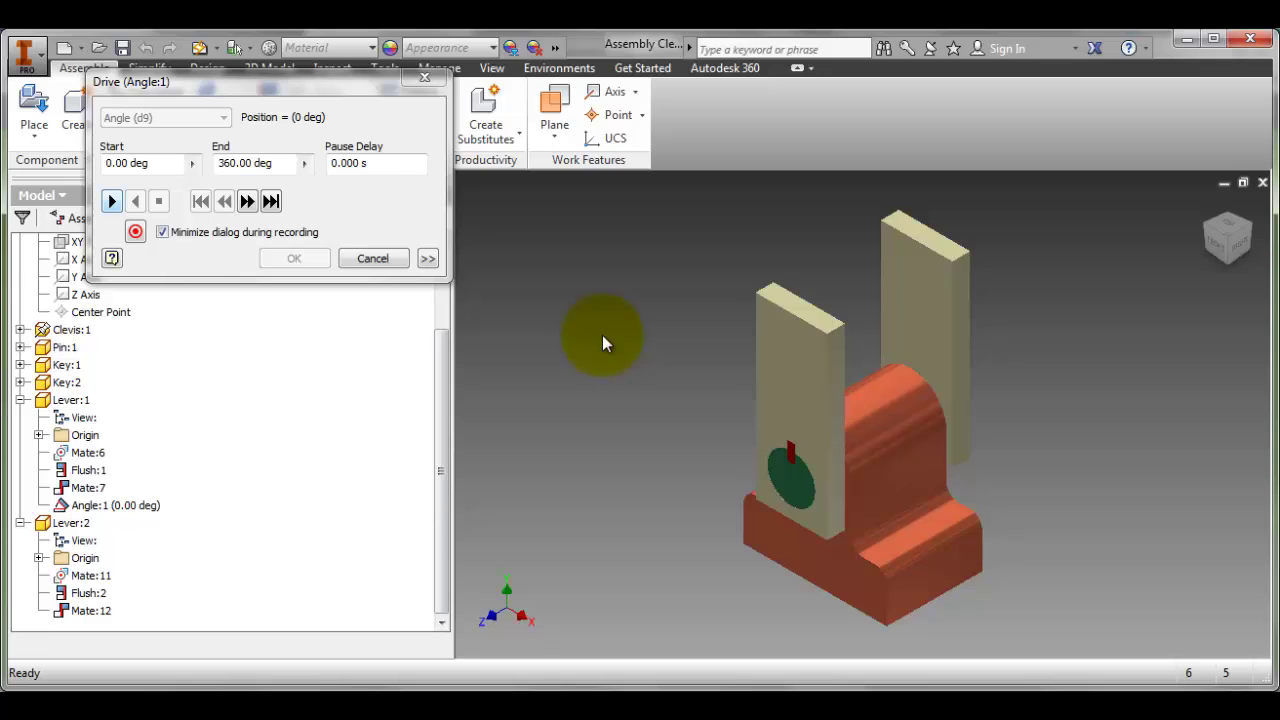
- Play the Angle:1 drive motion from 0 to 360 degrees and close the drive dialog
{"action": "left_click", "coordinate": [111, 201]}
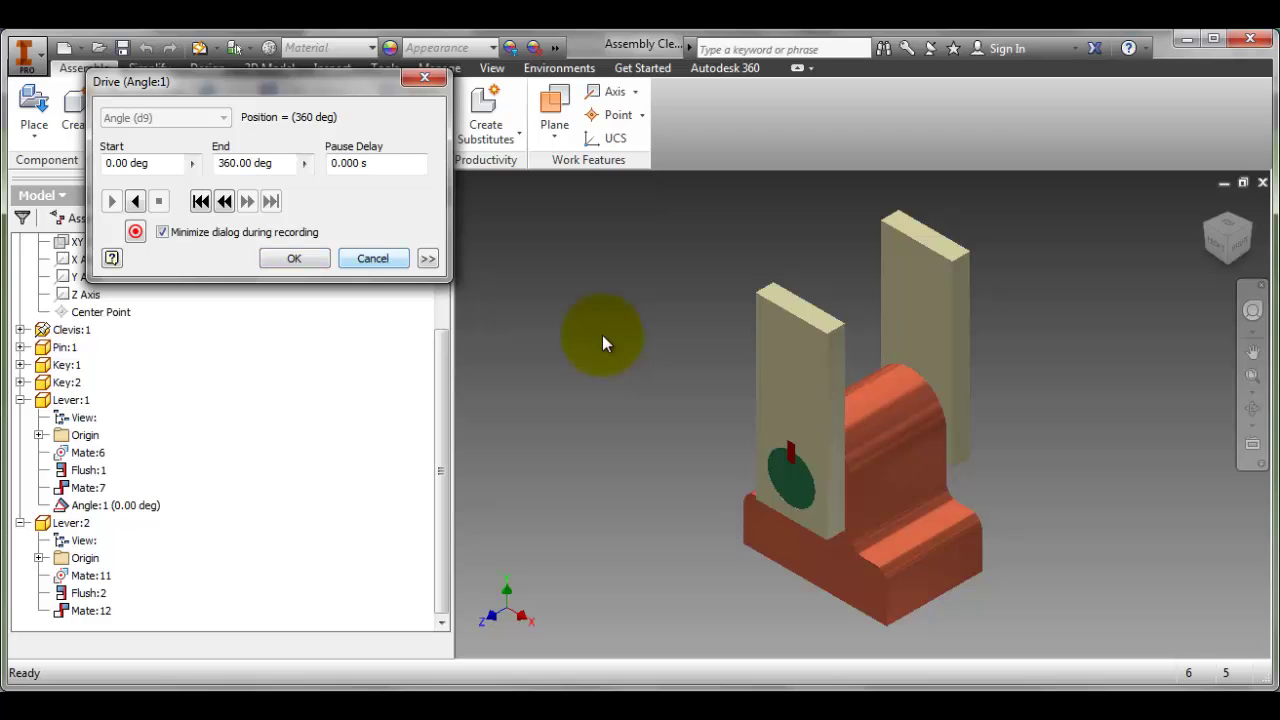
{"action": "key", "text": "Escape"}
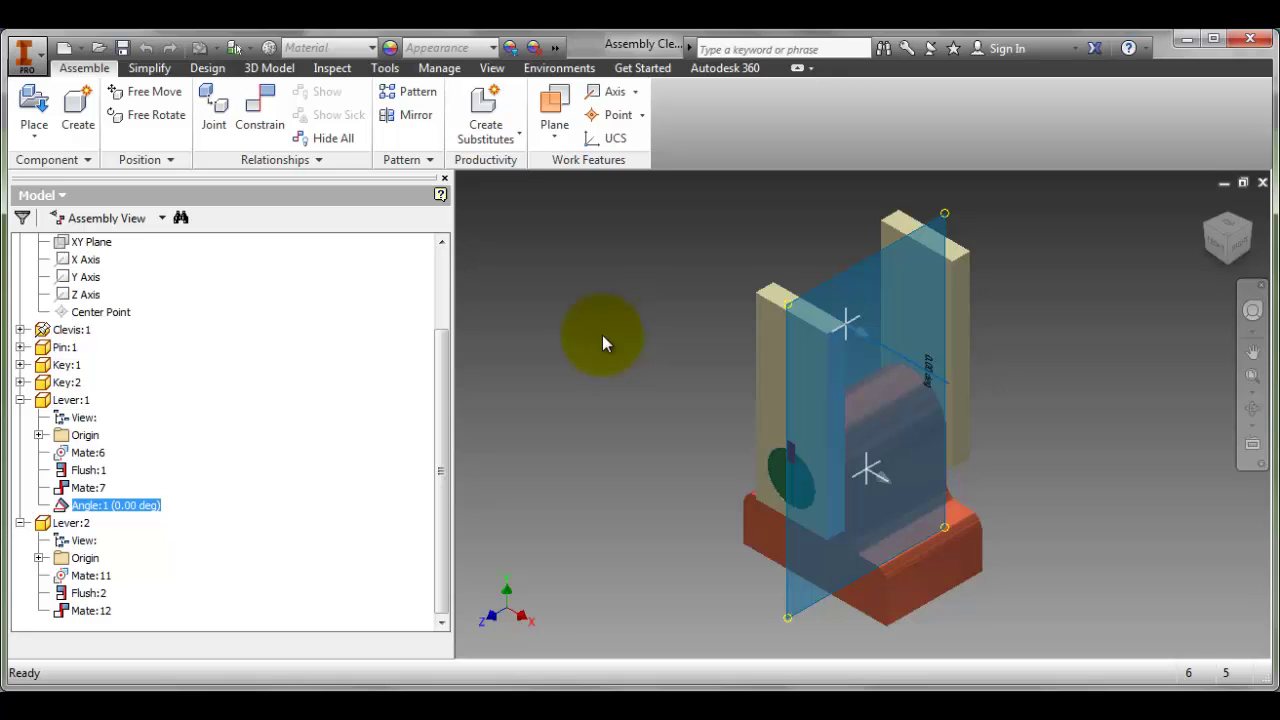
- Create a new part file from the English Standard (in).ipt template
{"action": "left_click", "coordinate": [27, 56]}
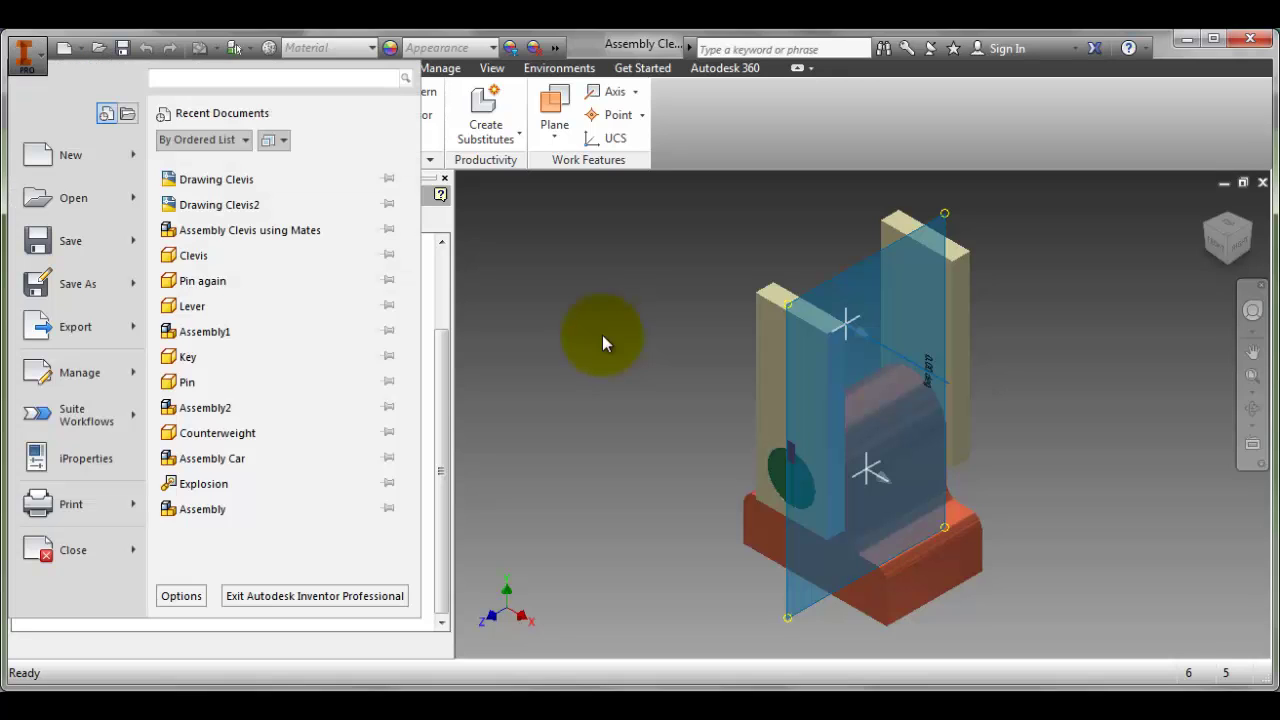
{"action": "left_click", "coordinate": [71, 157]}
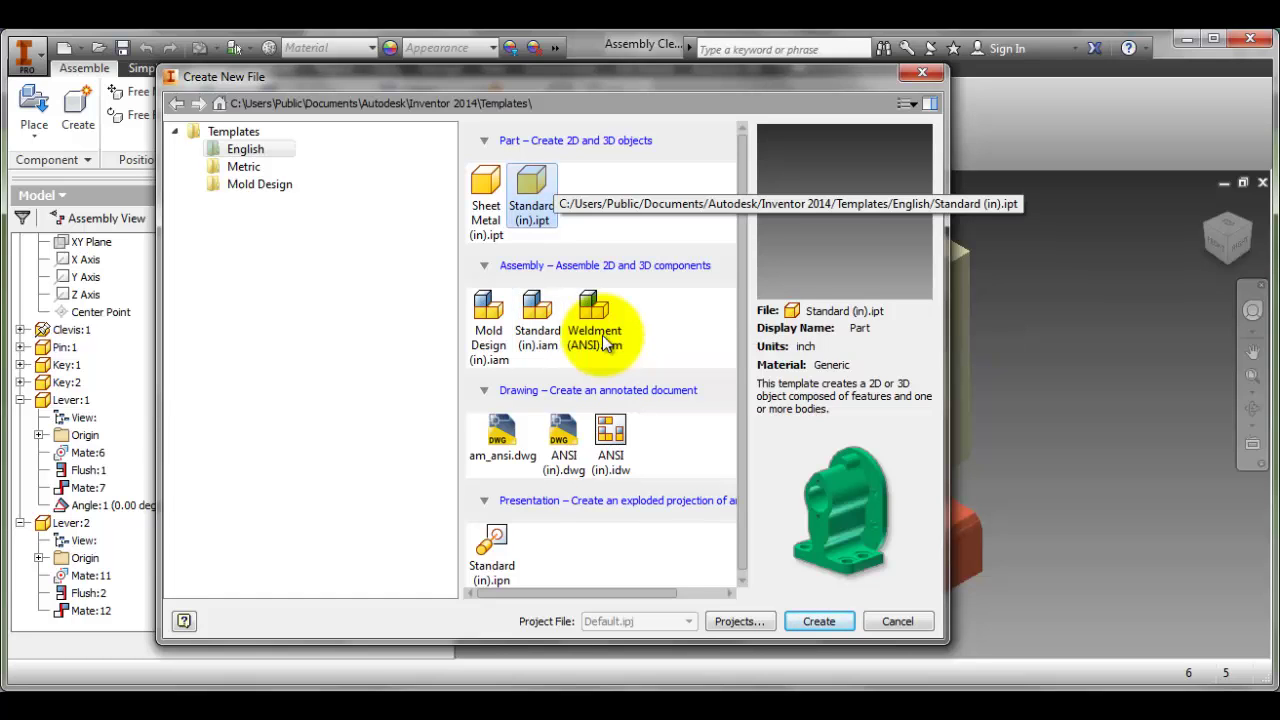
{"action": "key", "text": "Escape"}
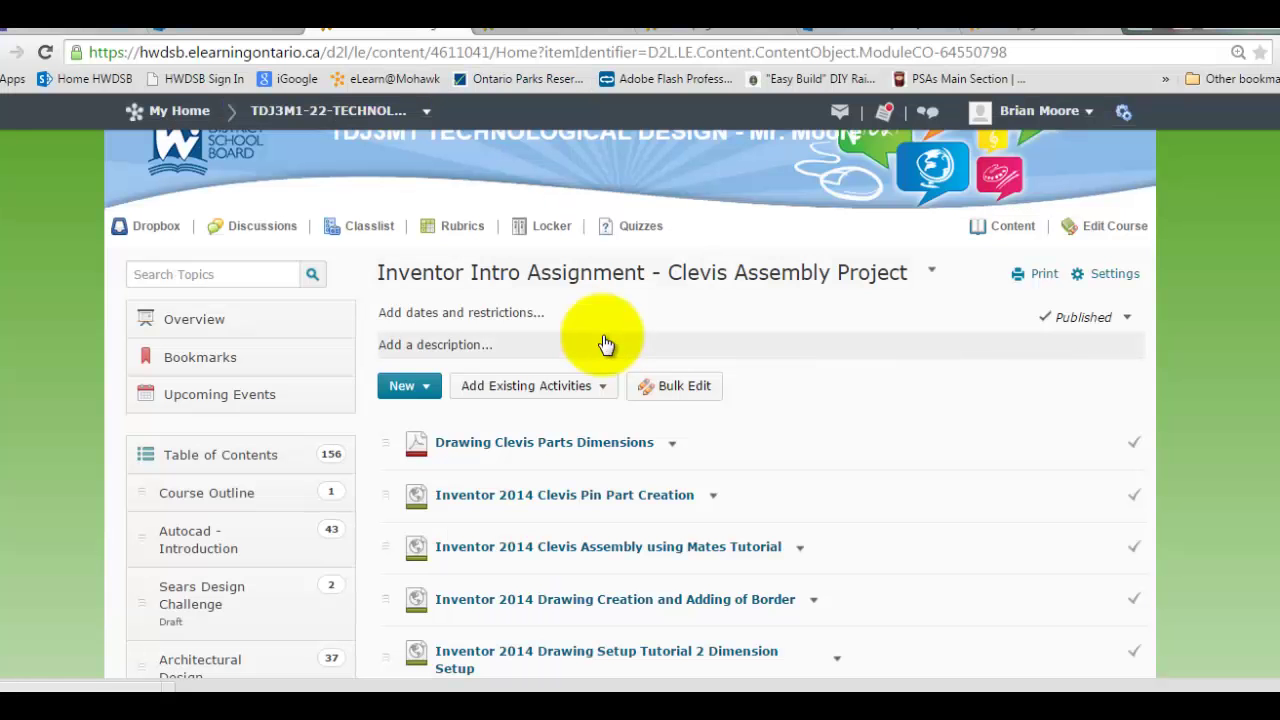
- Open the Drawing Clevis Parts Dimensions document from the Clevis Assembly Project course page and examine the dimensioned clevis views
{"action": "scroll", "coordinate": [606, 344], "scroll_direction": "down", "scroll_amount": 10}
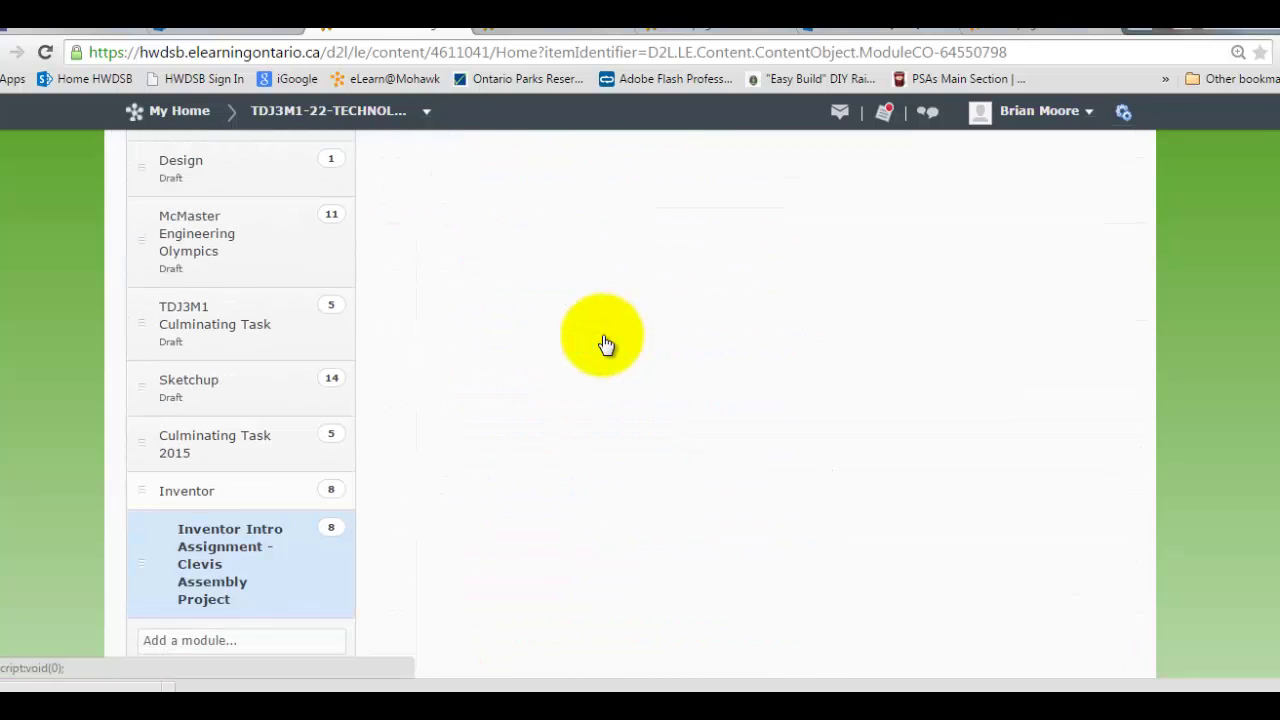
{"action": "scroll", "coordinate": [606, 344], "scroll_direction": "up", "scroll_amount": 10}
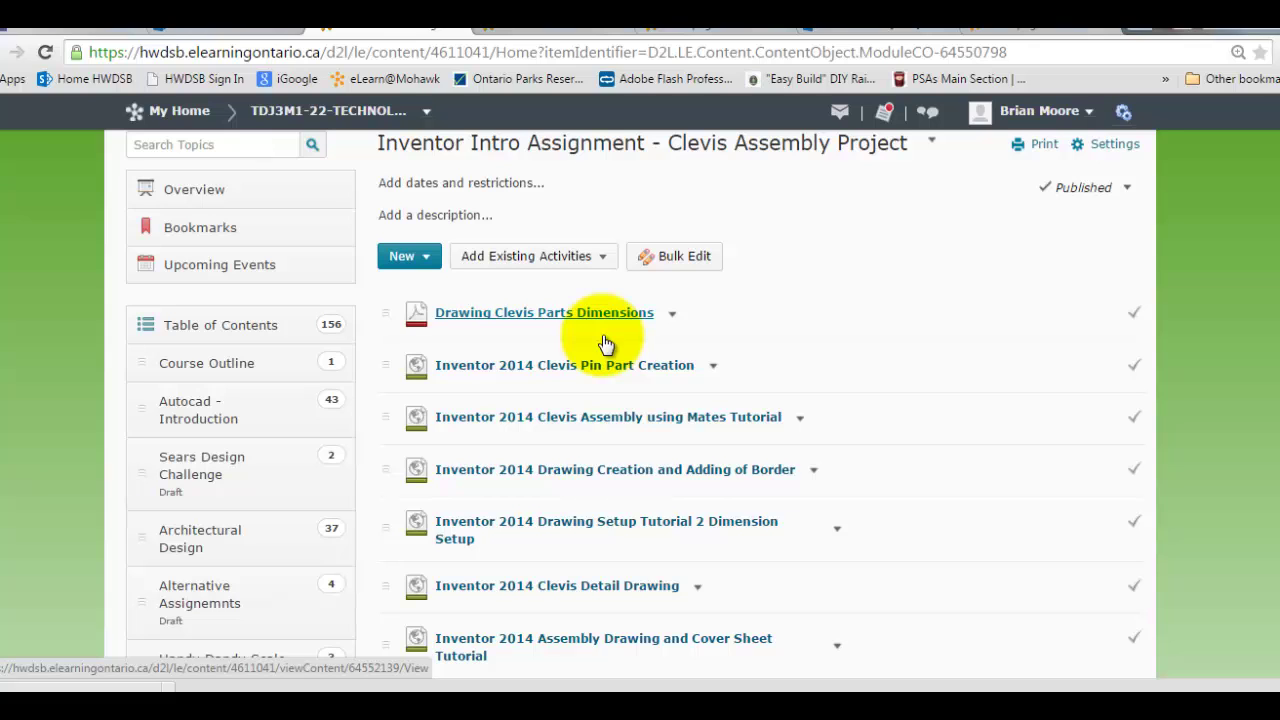
{"action": "left_click", "coordinate": [605, 341]}
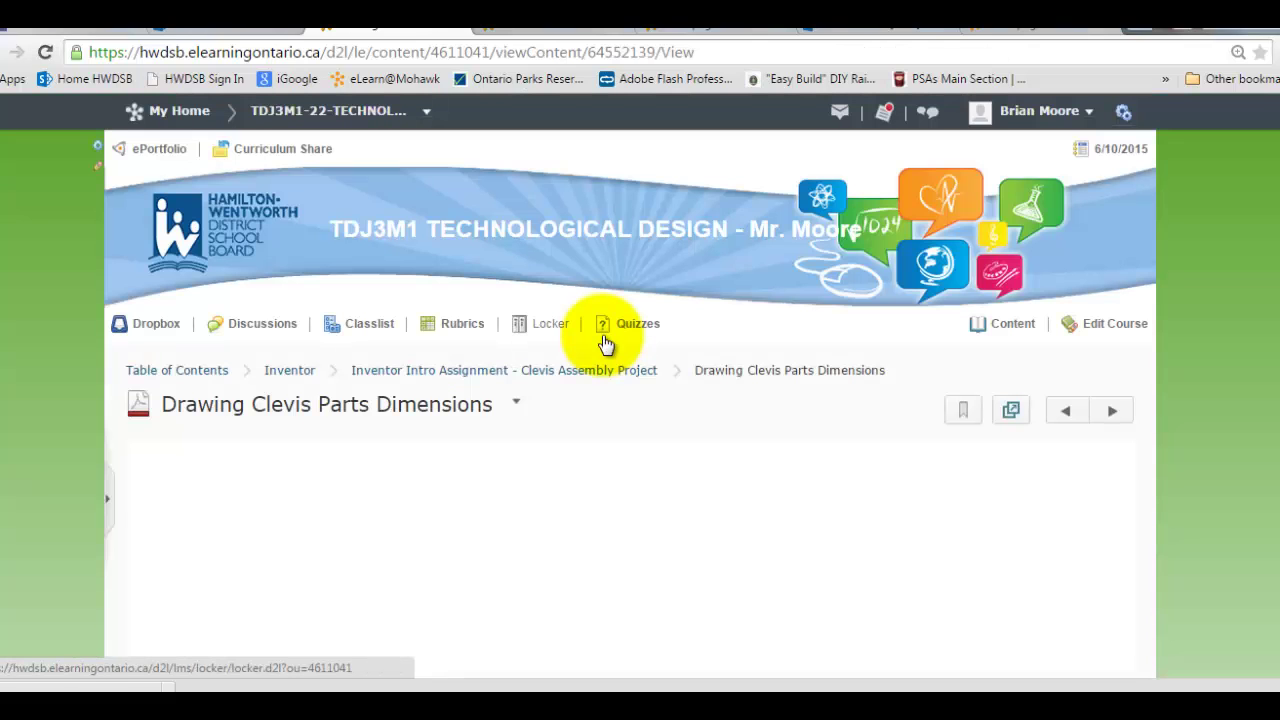
{"action": "scroll", "coordinate": [605, 341], "scroll_direction": "down", "scroll_amount": 2}
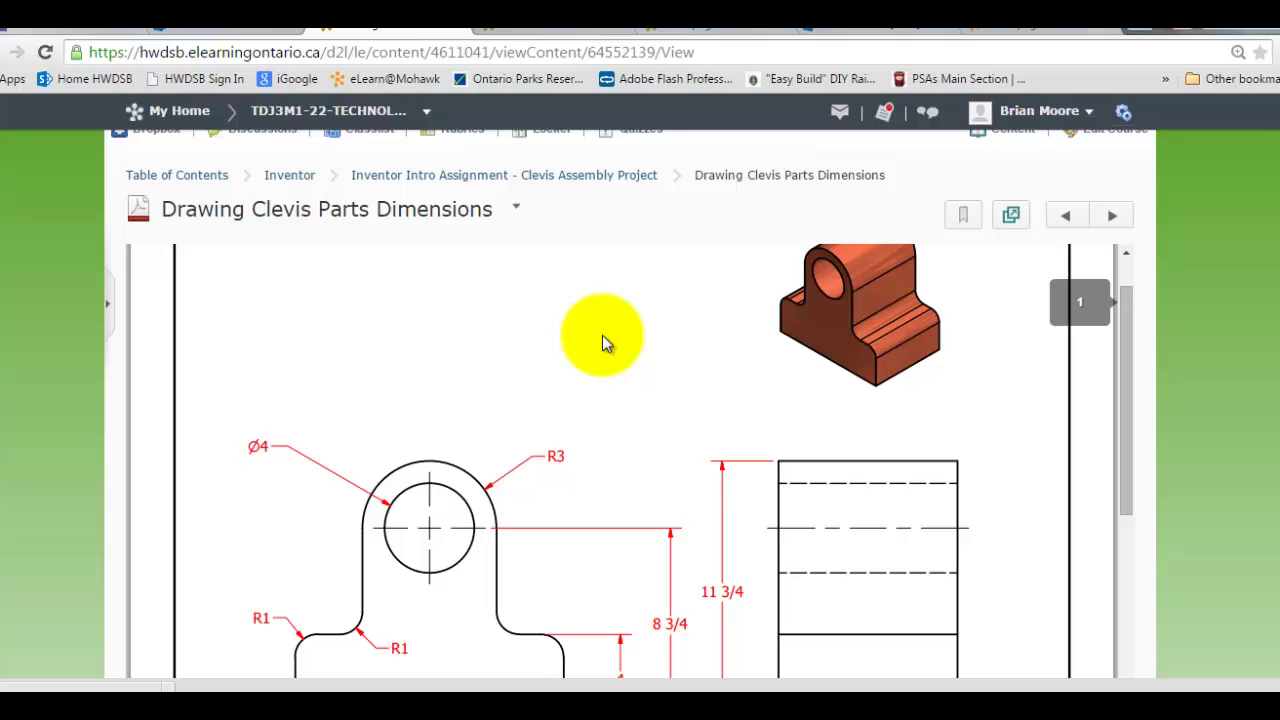
{"action": "scroll", "coordinate": [605, 343], "scroll_direction": "down", "scroll_amount": 1}
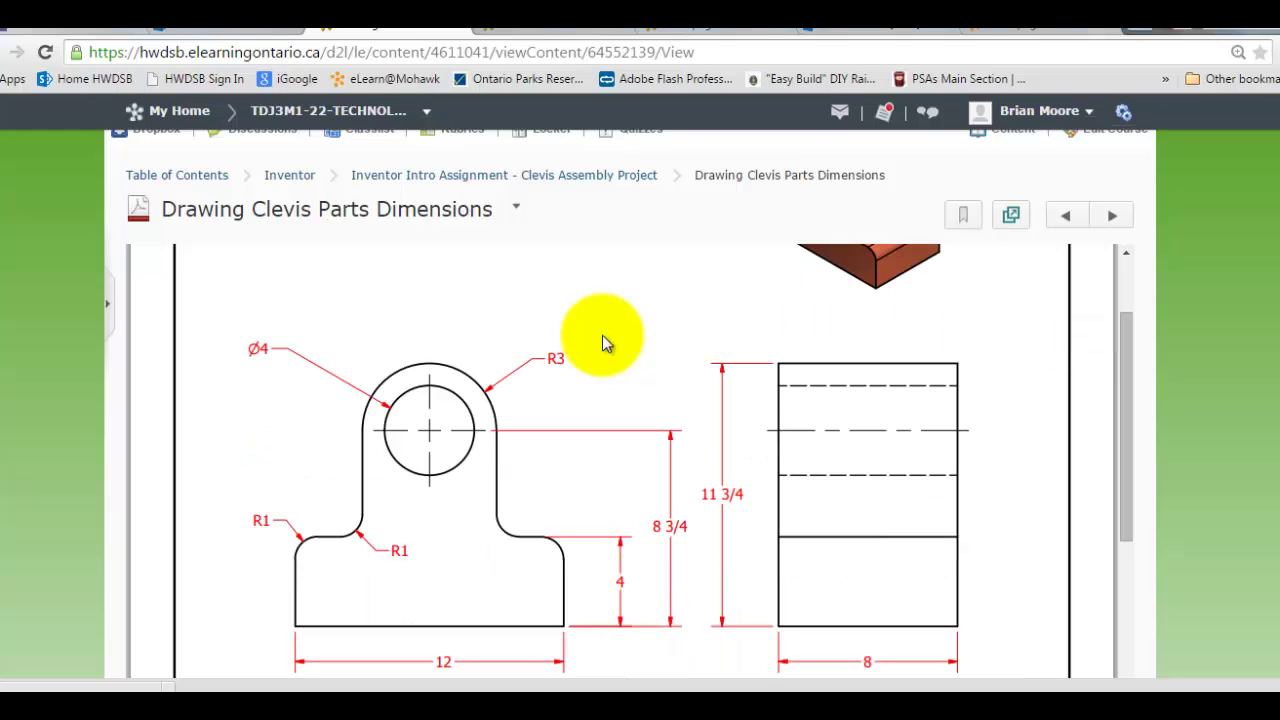
{"action": "scroll", "coordinate": [603, 343], "scroll_direction": "up", "scroll_amount": 1}
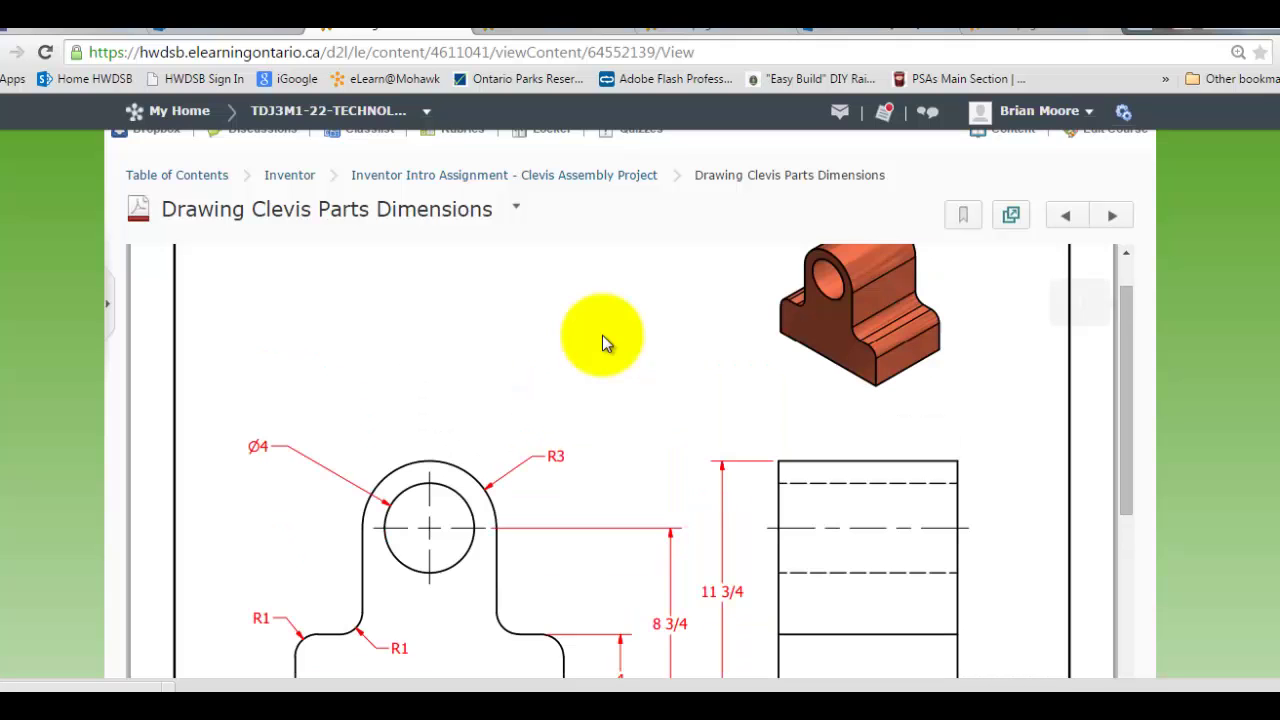
- Switch to Inventor and start a 2D sketch on the XY plane of the new part
{"action": "key", "text": "alt+Tab"}
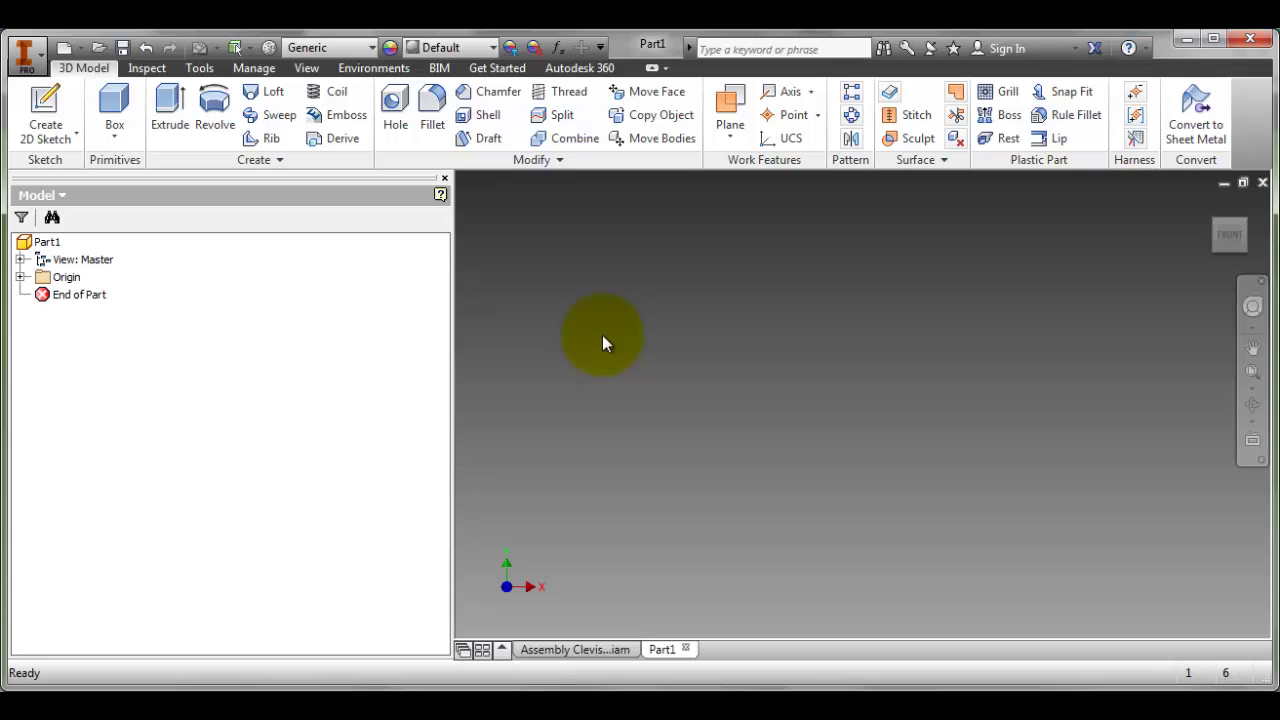
{"action": "key", "text": "s"}
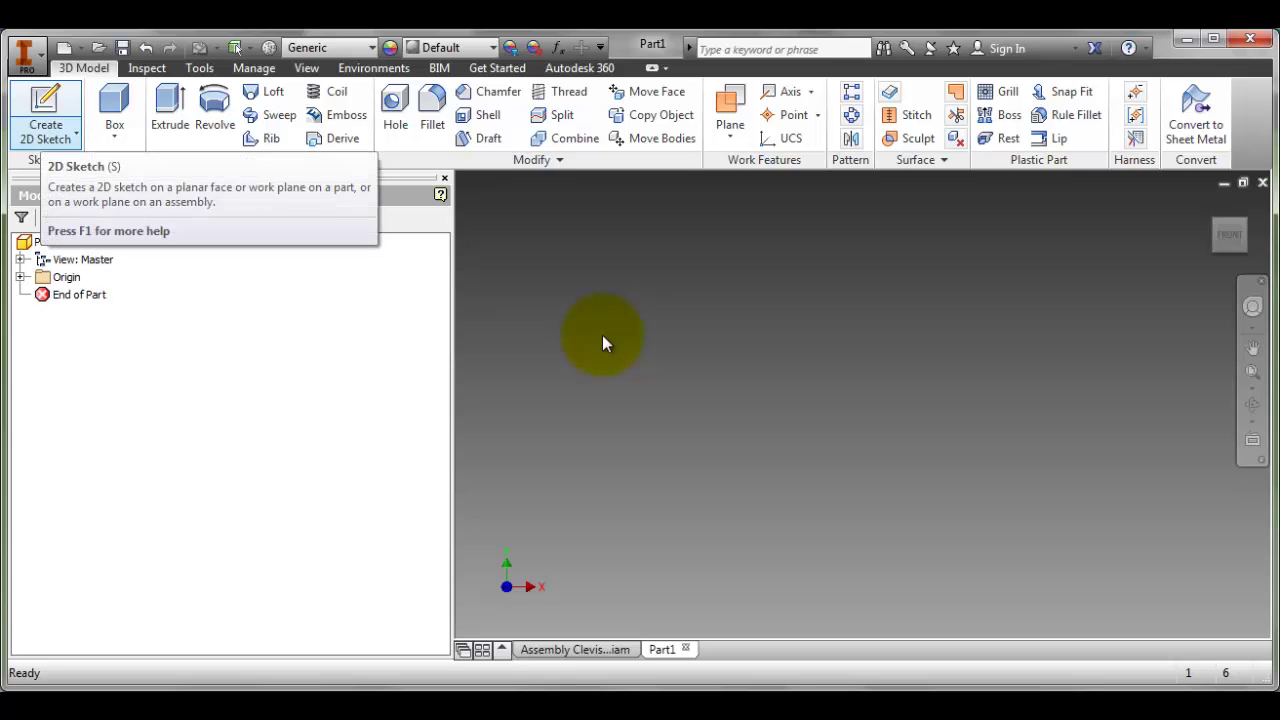
{"action": "left_click", "coordinate": [46, 136]}
{"action": "left_click", "coordinate": [91, 170]}
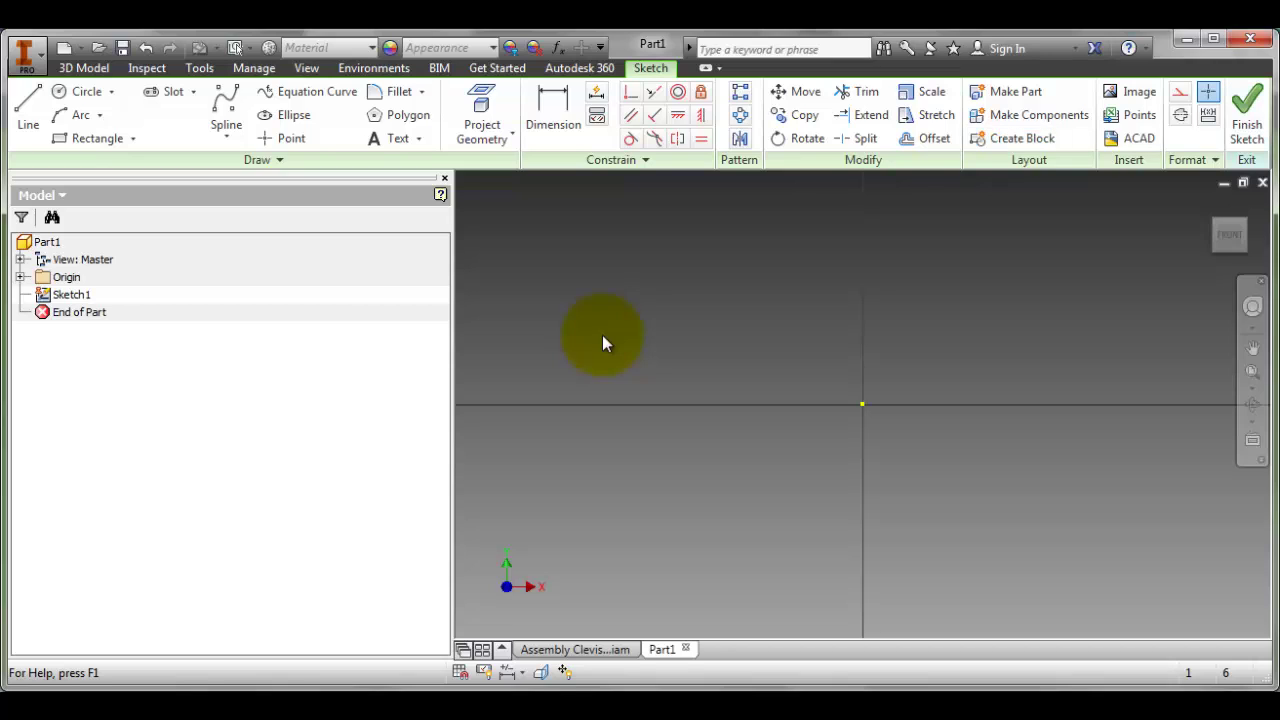
- Check the clevis base dimensions in the browser drawing and return to the Inventor sketch
{"action": "key", "text": "l"}
{"action": "key", "text": "alt+Tab"}
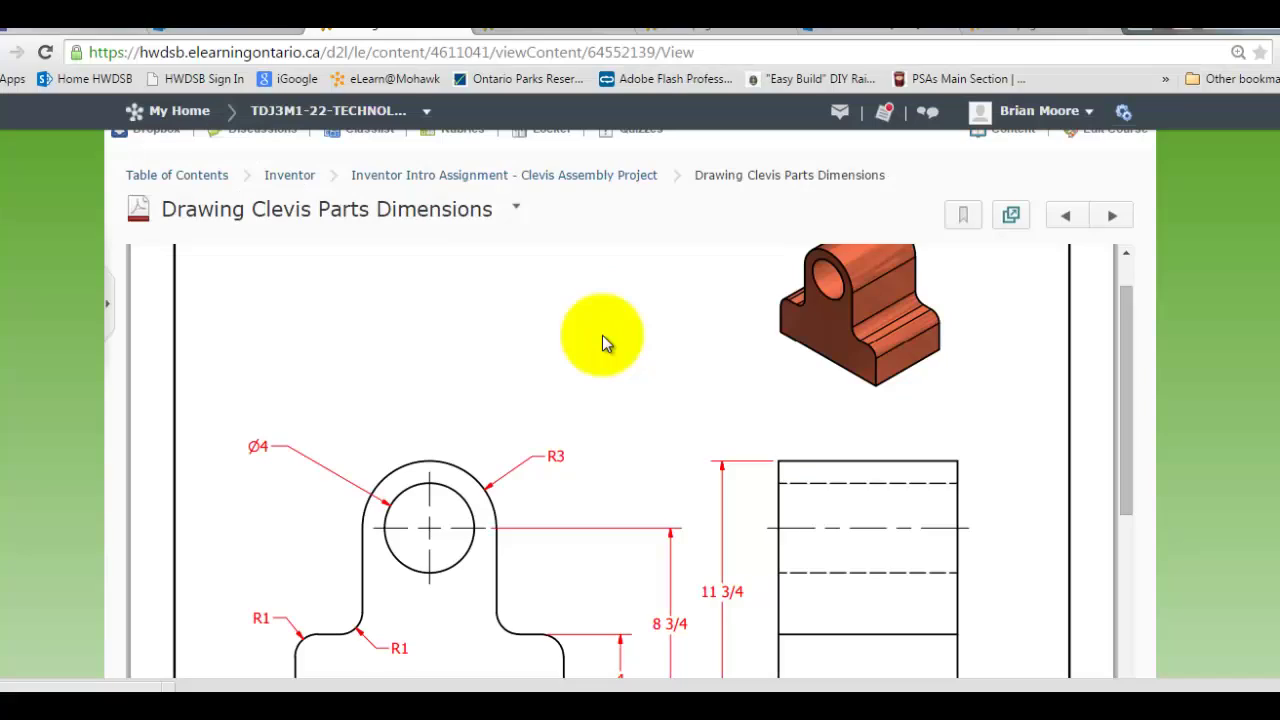
{"action": "scroll", "coordinate": [602, 343], "scroll_direction": "down", "scroll_amount": 2}
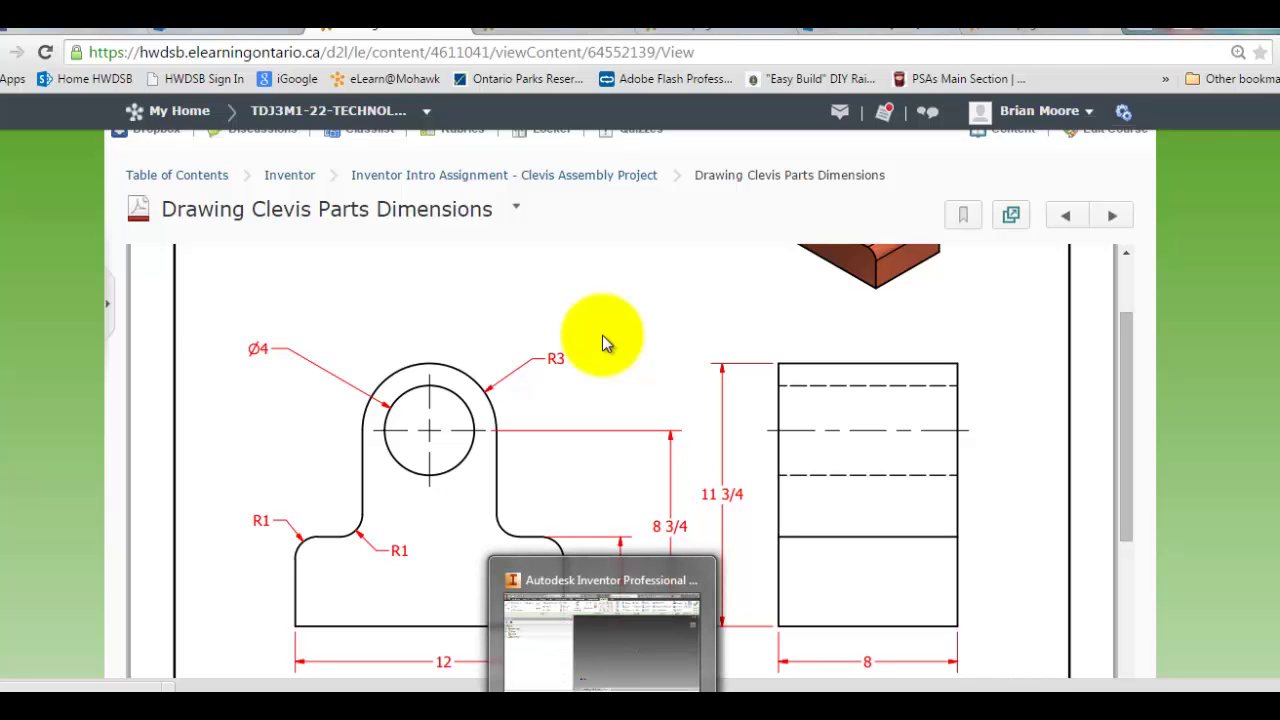
{"action": "left_click", "coordinate": [602, 708]}
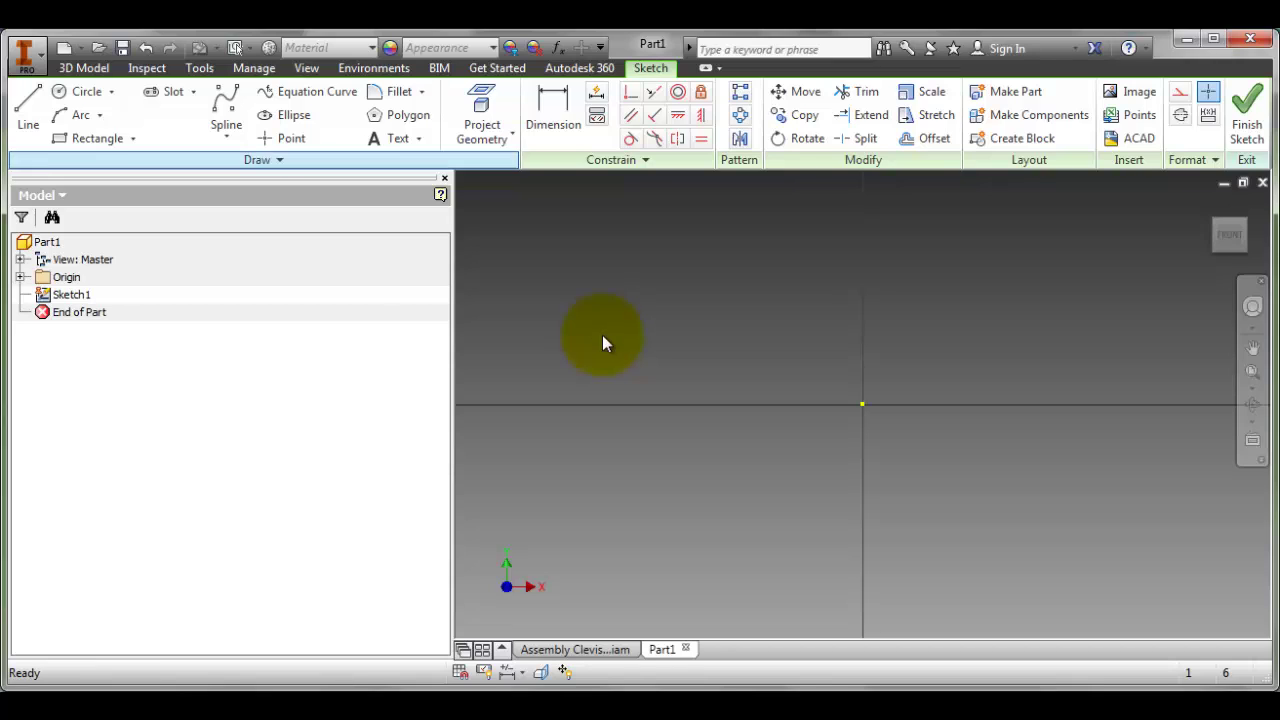
- Draw a horizontal line about 0.70 in long, running from the sketch origin along the positive X axis
{"action": "key", "text": "l"}
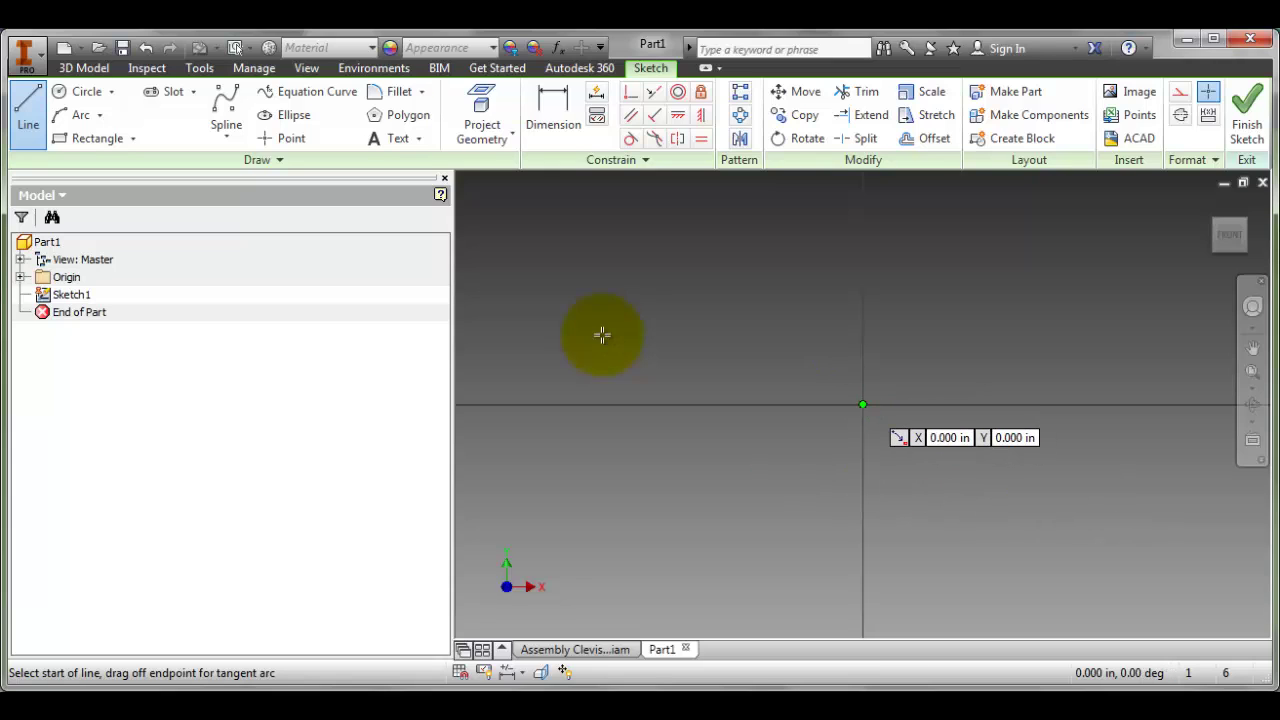
{"action": "left_click", "coordinate": [863, 404]}
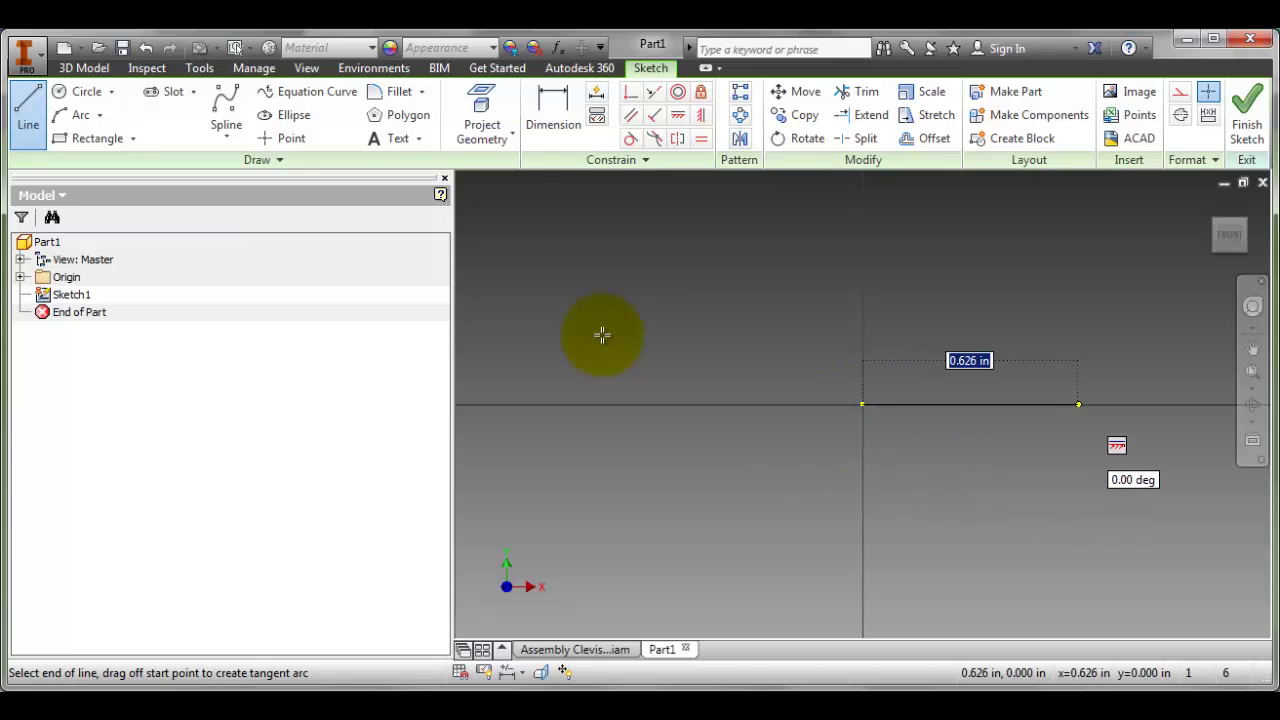
{"action": "scroll", "coordinate": [1081, 406], "scroll_direction": "down", "scroll_amount": 3}
{"action": "scroll", "coordinate": [1076, 400], "scroll_direction": "up", "scroll_amount": 3}
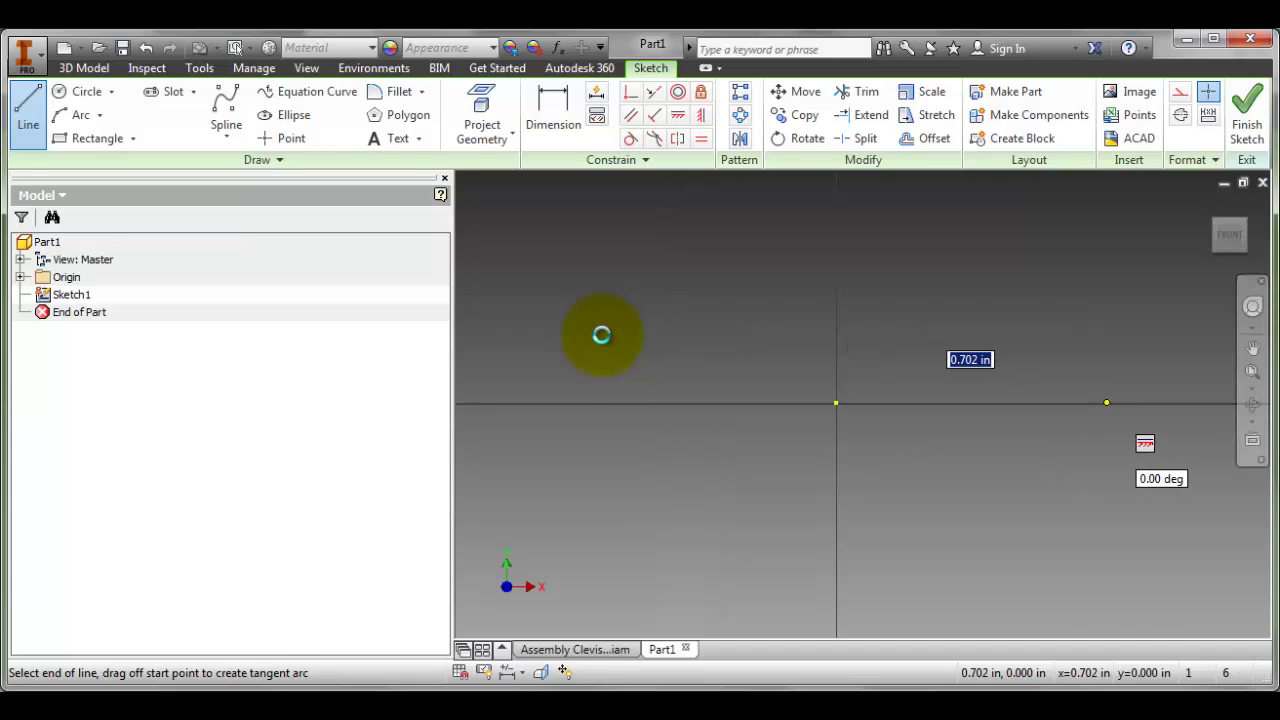
{"action": "key", "text": "Return"}
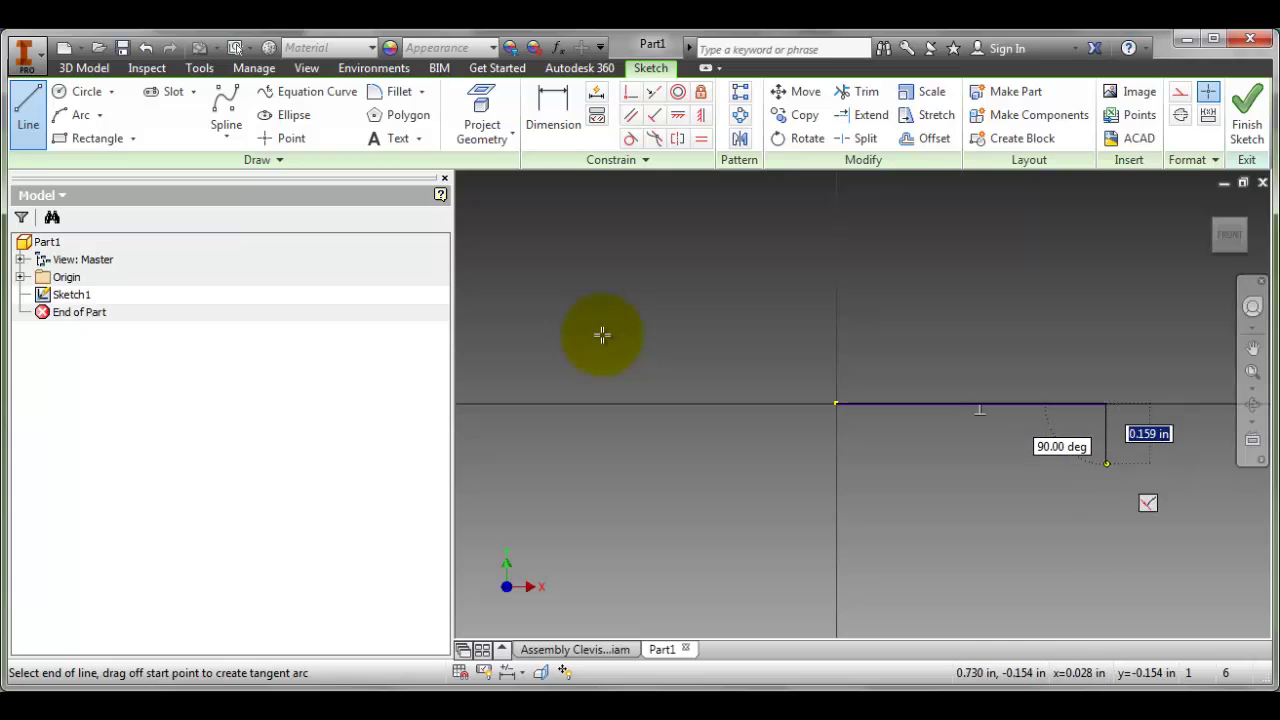
{"action": "key", "text": "Escape"}
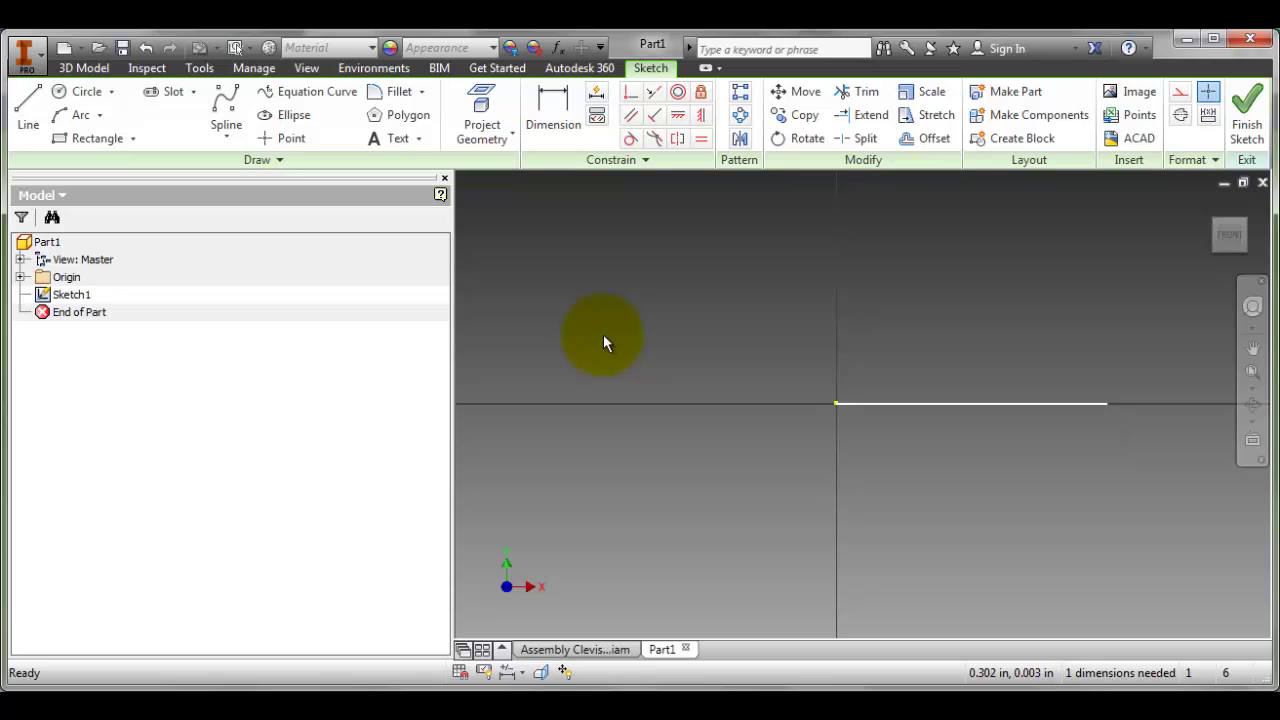
- Dimension the horizontal base line below it and set its length to 12 in
{"action": "key", "text": "d"}
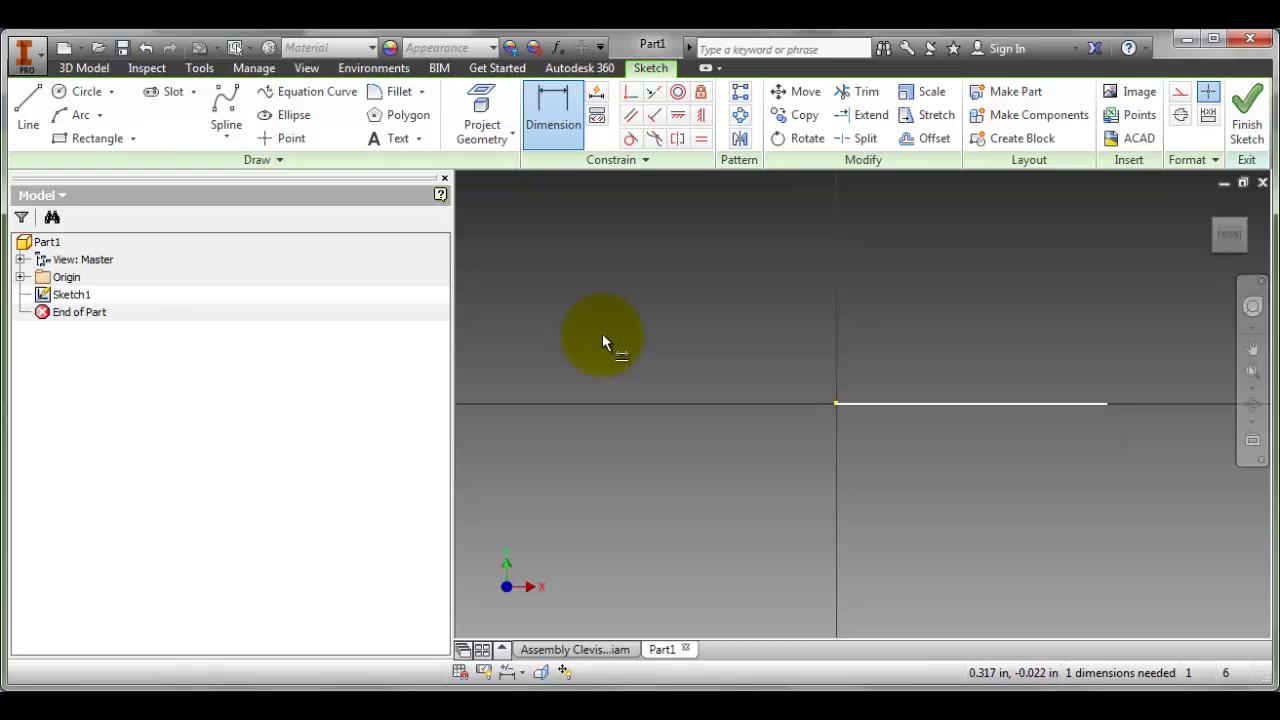
{"action": "left_click", "coordinate": [603, 337]}
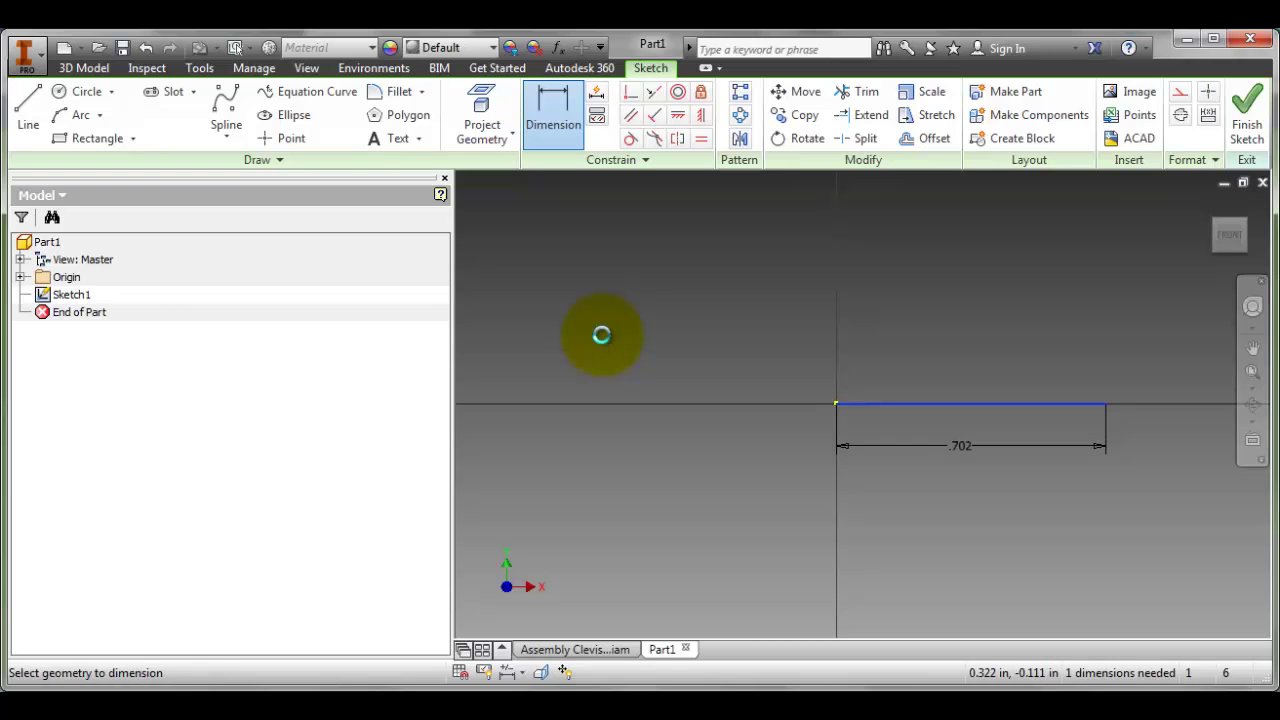
{"action": "left_click", "coordinate": [603, 337]}
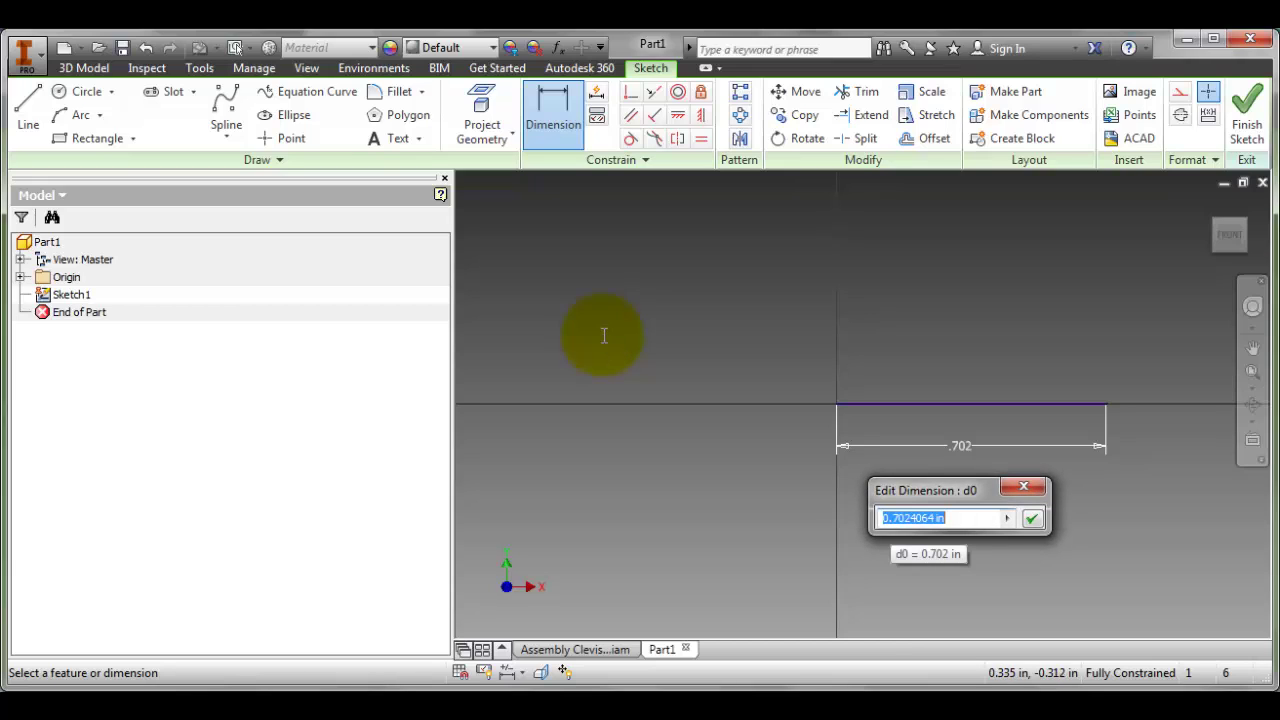
{"action": "type", "text": "12"}
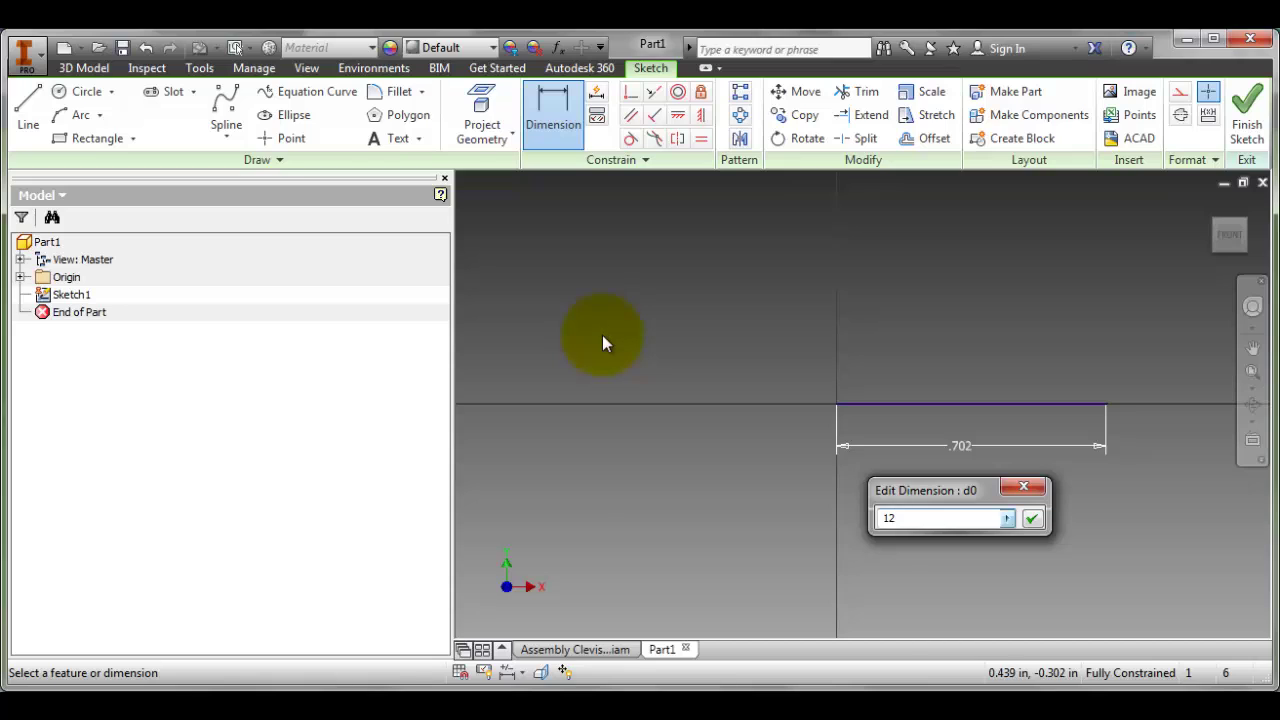
{"action": "key", "text": "Return"}
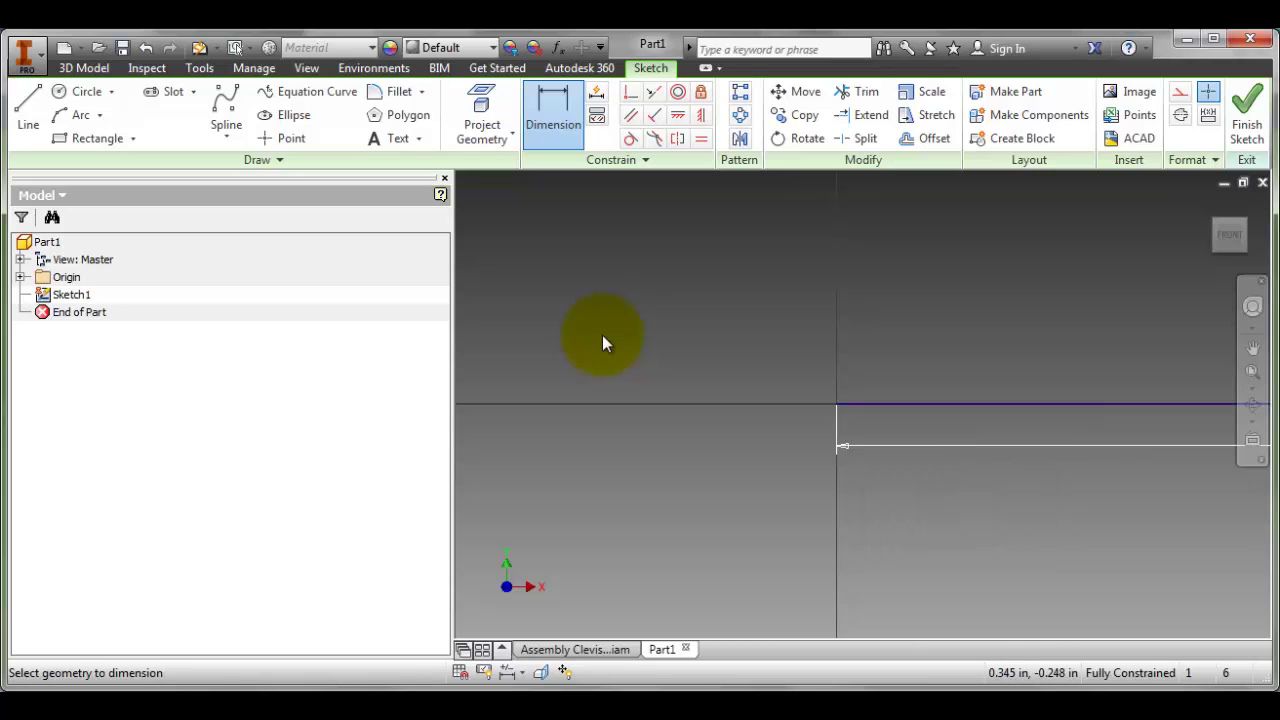
{"action": "scroll", "coordinate": [603, 343], "scroll_direction": "down", "scroll_amount": 3}
{"action": "scroll", "coordinate": [603, 343], "scroll_direction": "up", "scroll_amount": 6}
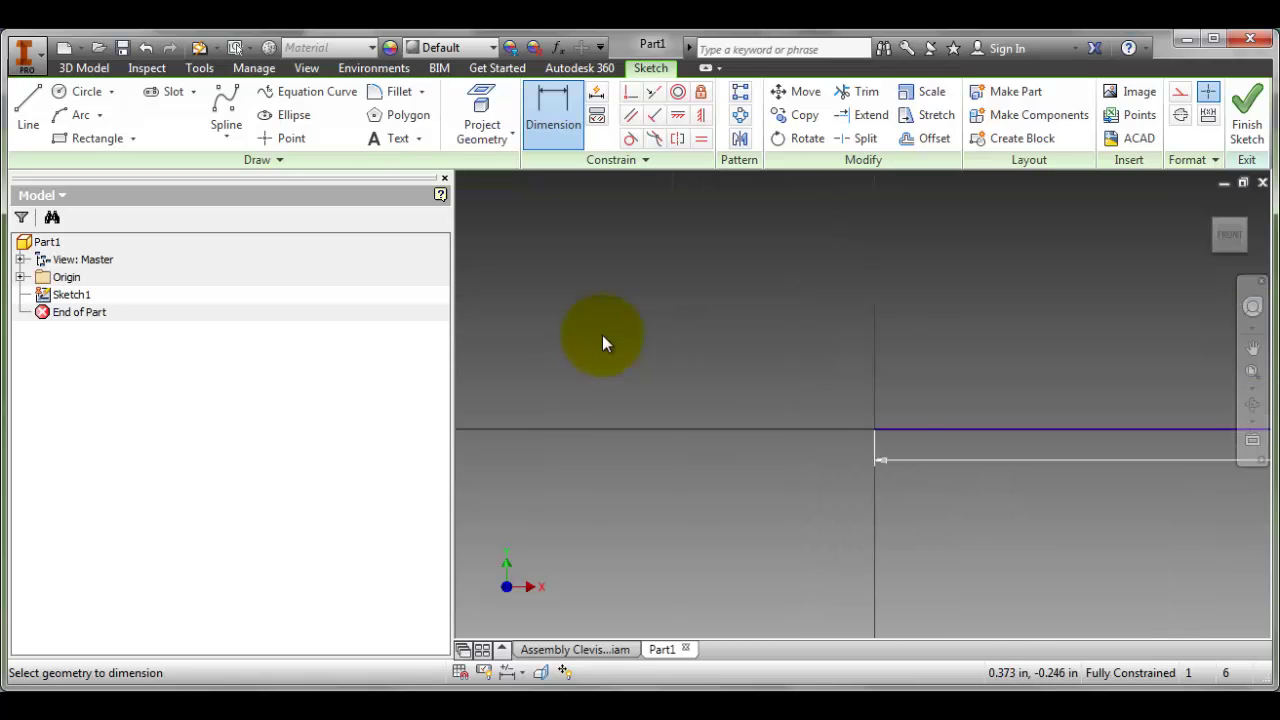
{"action": "mouse_move", "coordinate": [603, 337]}
{"action": "middle_mouse_down"}
{"action": "mouse_move", "coordinate": [538, 340]}
{"action": "mouse_move", "coordinate": [152, 285]}
{"action": "middle_mouse_up"}
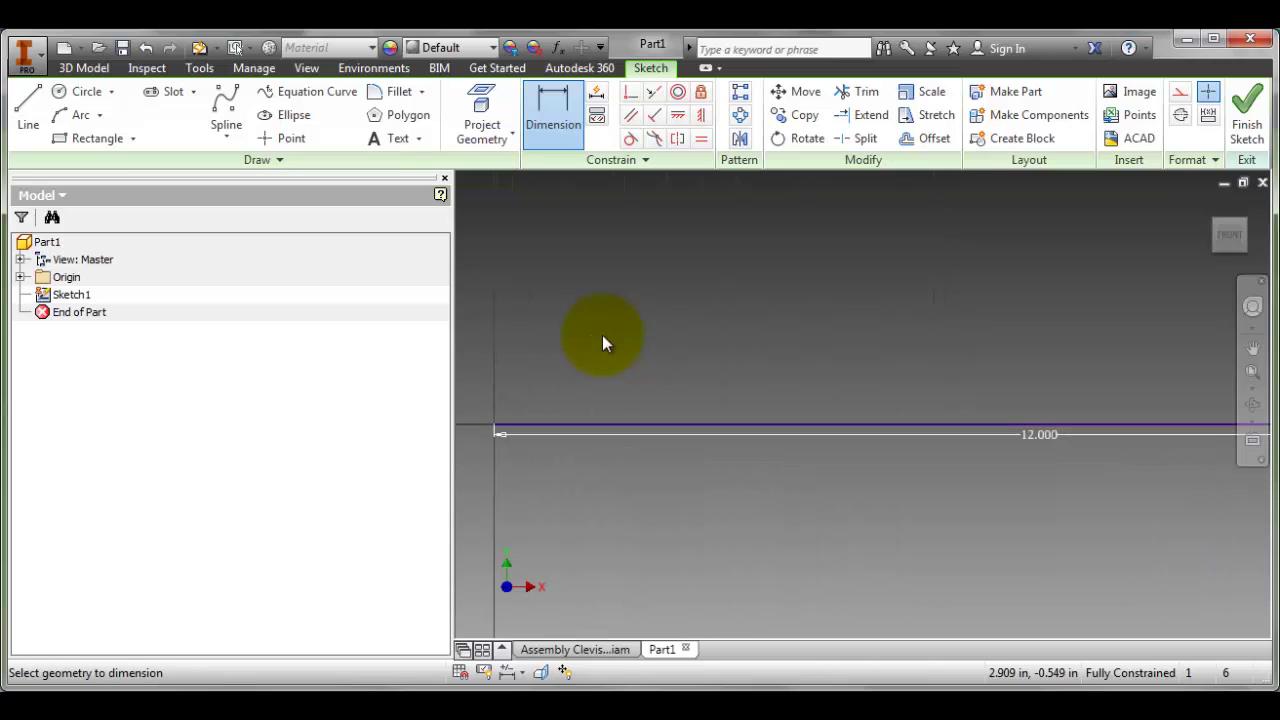
{"action": "scroll", "coordinate": [602, 337], "scroll_direction": "up", "scroll_amount": 4}
{"action": "scroll", "coordinate": [603, 334], "scroll_direction": "down", "scroll_amount": 5}
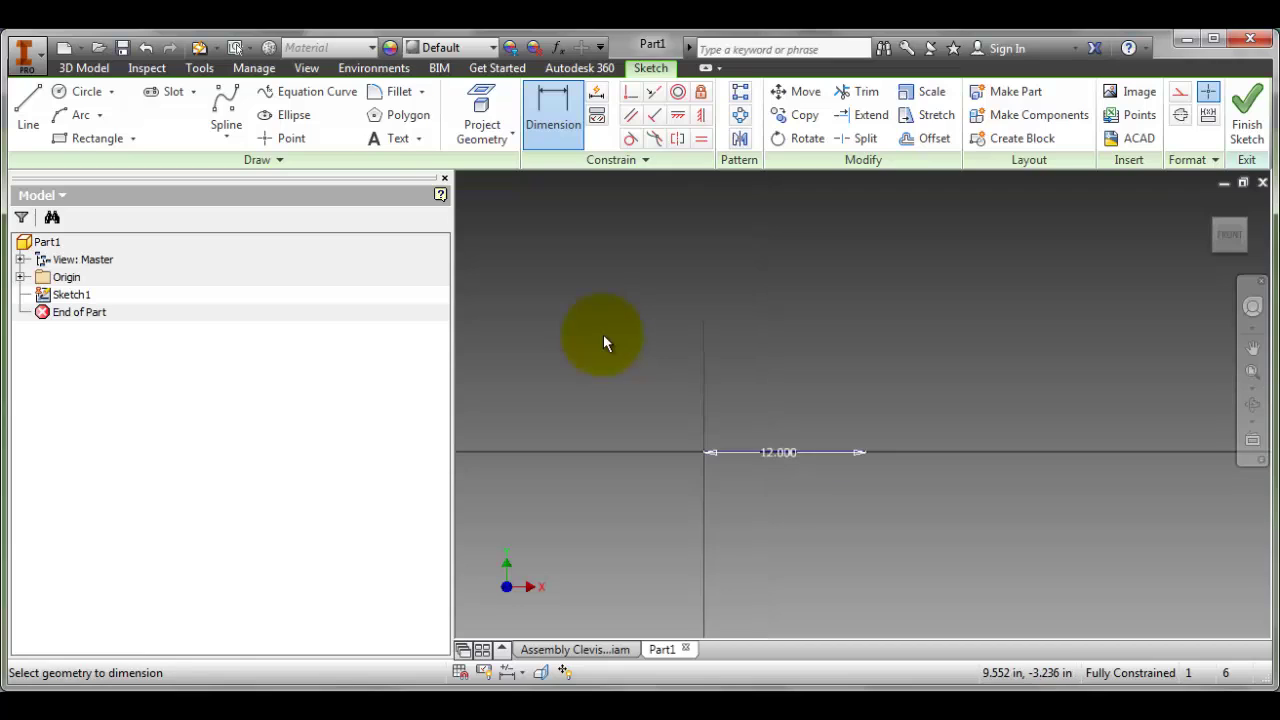
{"action": "scroll", "coordinate": [603, 334], "scroll_direction": "up", "scroll_amount": 3}
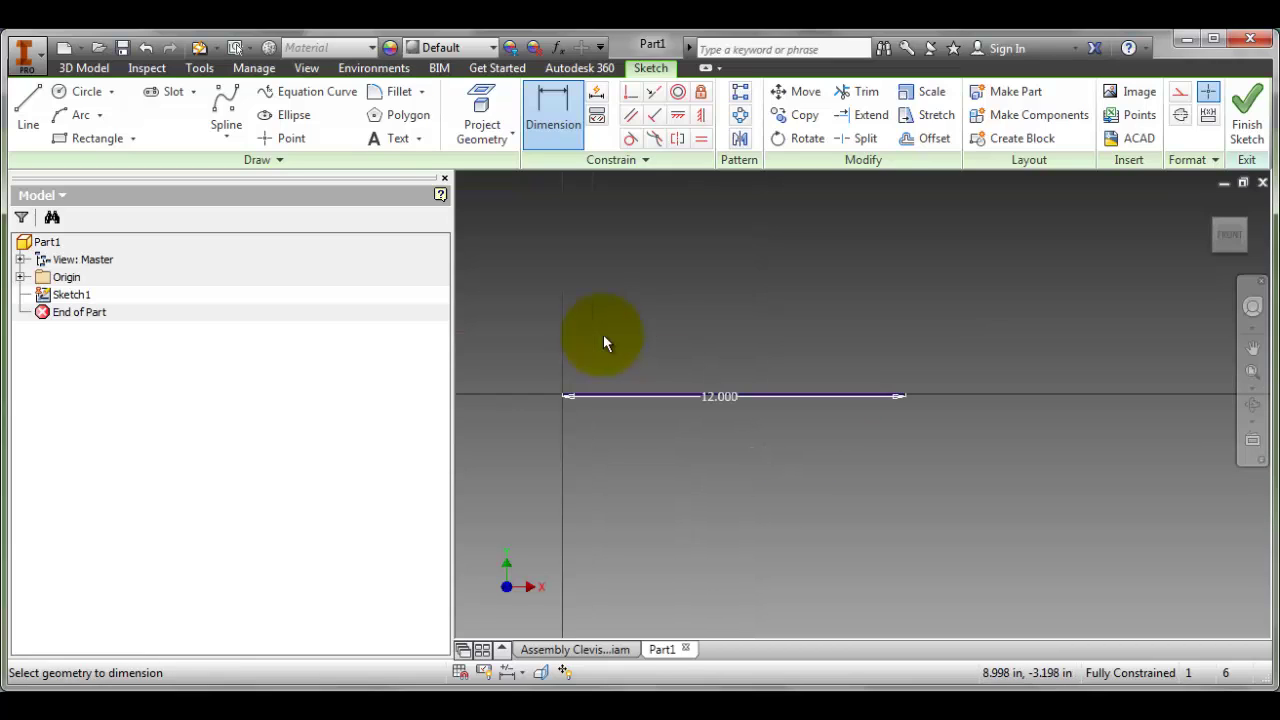
{"action": "mouse_move", "coordinate": [603, 336]}
{"action": "middle_mouse_down"}
{"action": "mouse_move", "coordinate": [689, 311]}
{"action": "mouse_move", "coordinate": [698, 346]}
{"action": "mouse_move", "coordinate": [573, 397]}
{"action": "mouse_move", "coordinate": [601, 338]}
{"action": "mouse_move", "coordinate": [605, 371]}
{"action": "middle_mouse_up"}
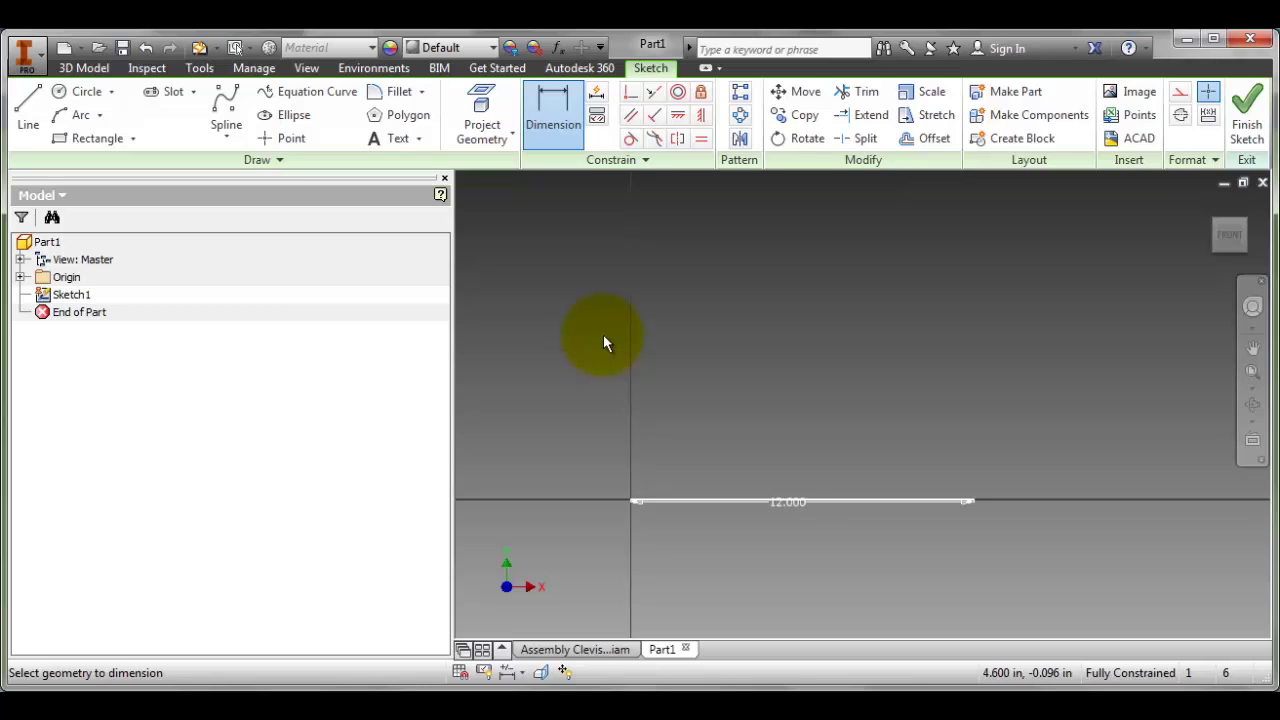
{"action": "left_click", "coordinate": [763, 502]}
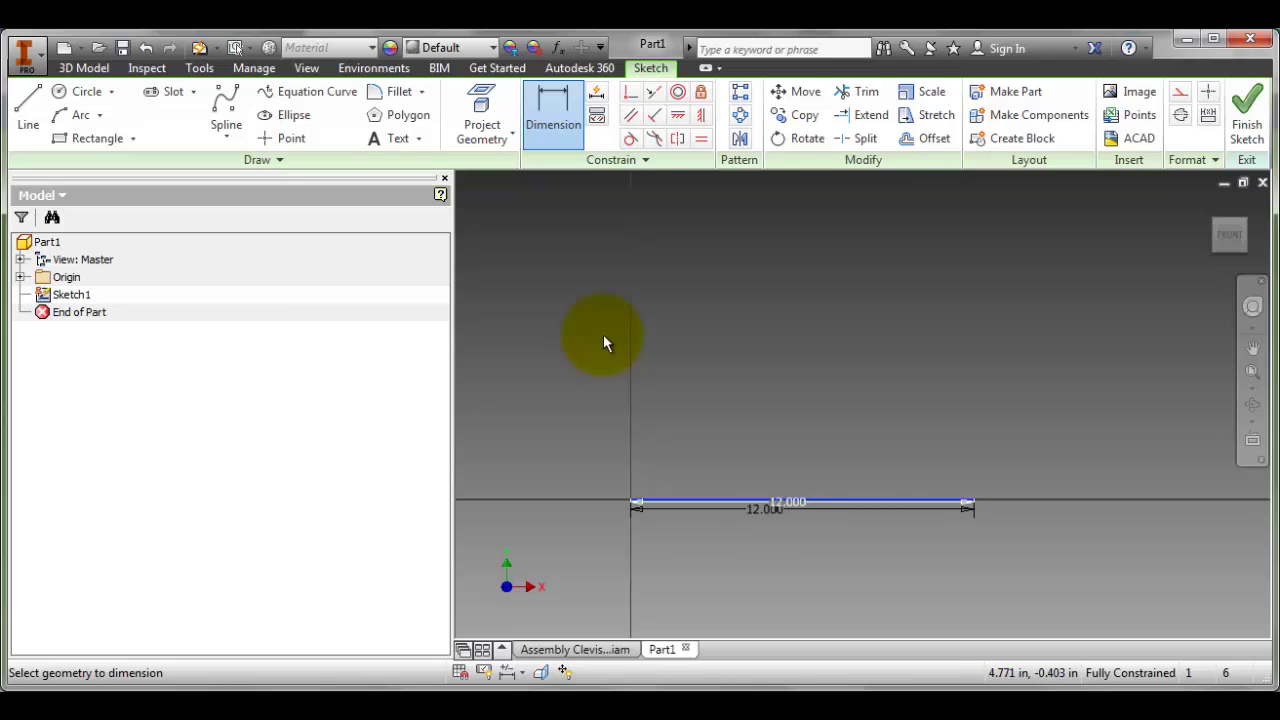
{"action": "key", "text": "Escape"}
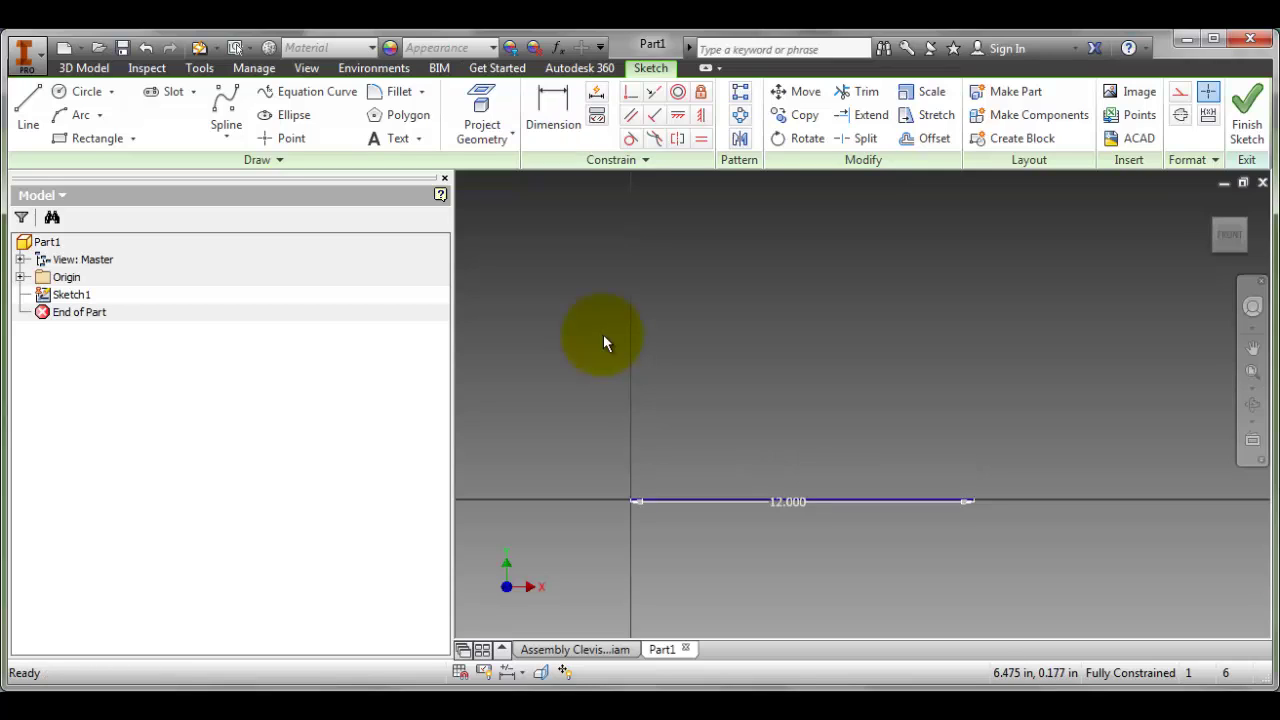
{"action": "scroll", "coordinate": [603, 336], "scroll_direction": "up", "scroll_amount": 4}
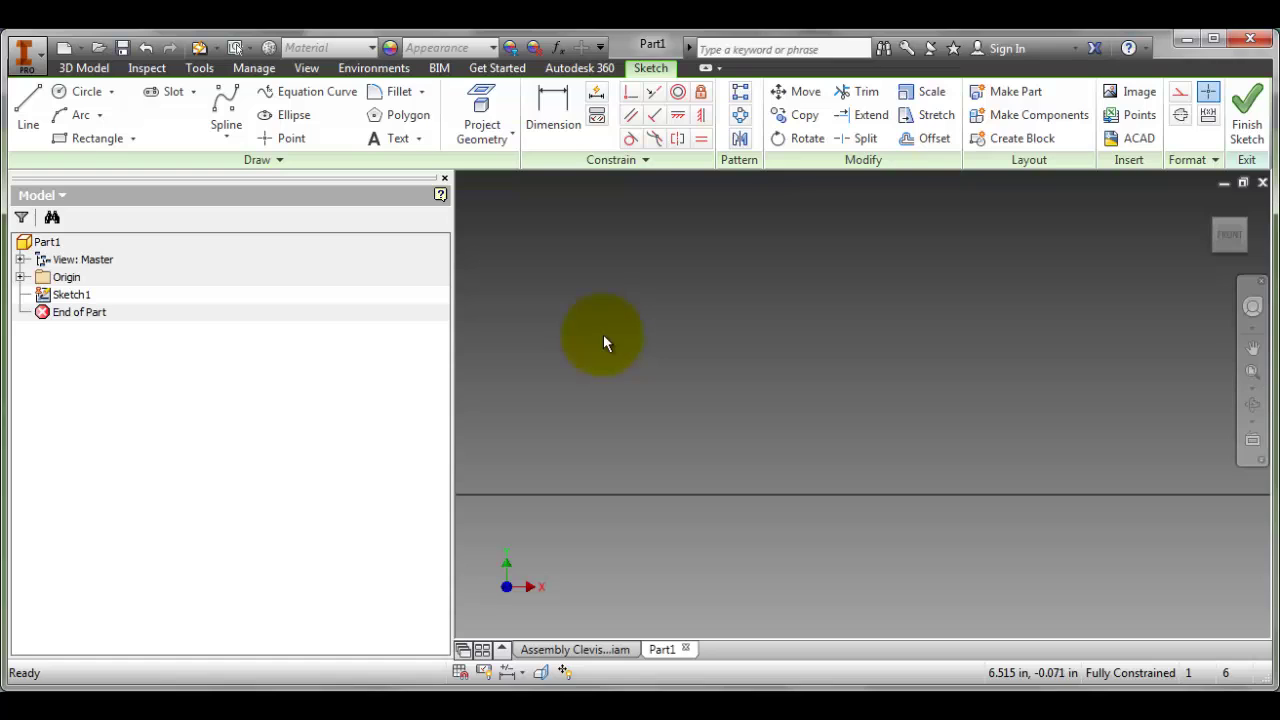
- Draw a 12 in horizontal line from the sketch origin along the positive X axis
{"action": "key", "text": "l"}
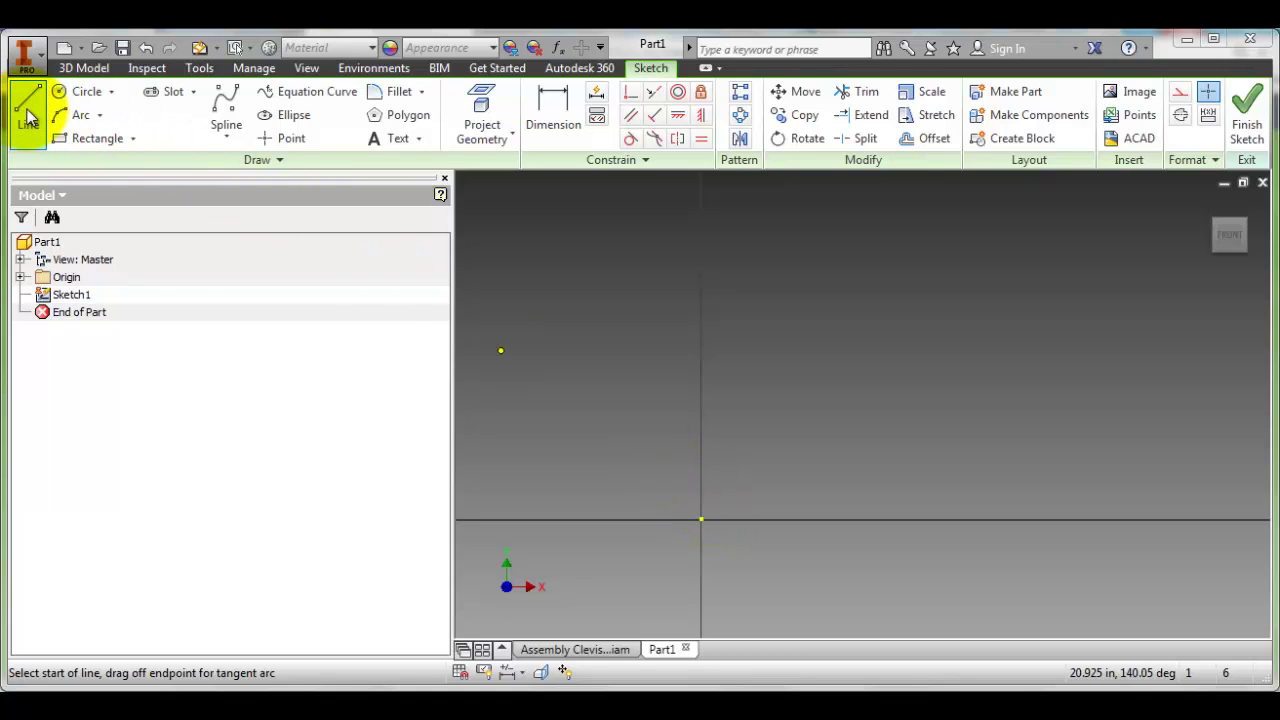
{"action": "left_click", "coordinate": [704, 518]}
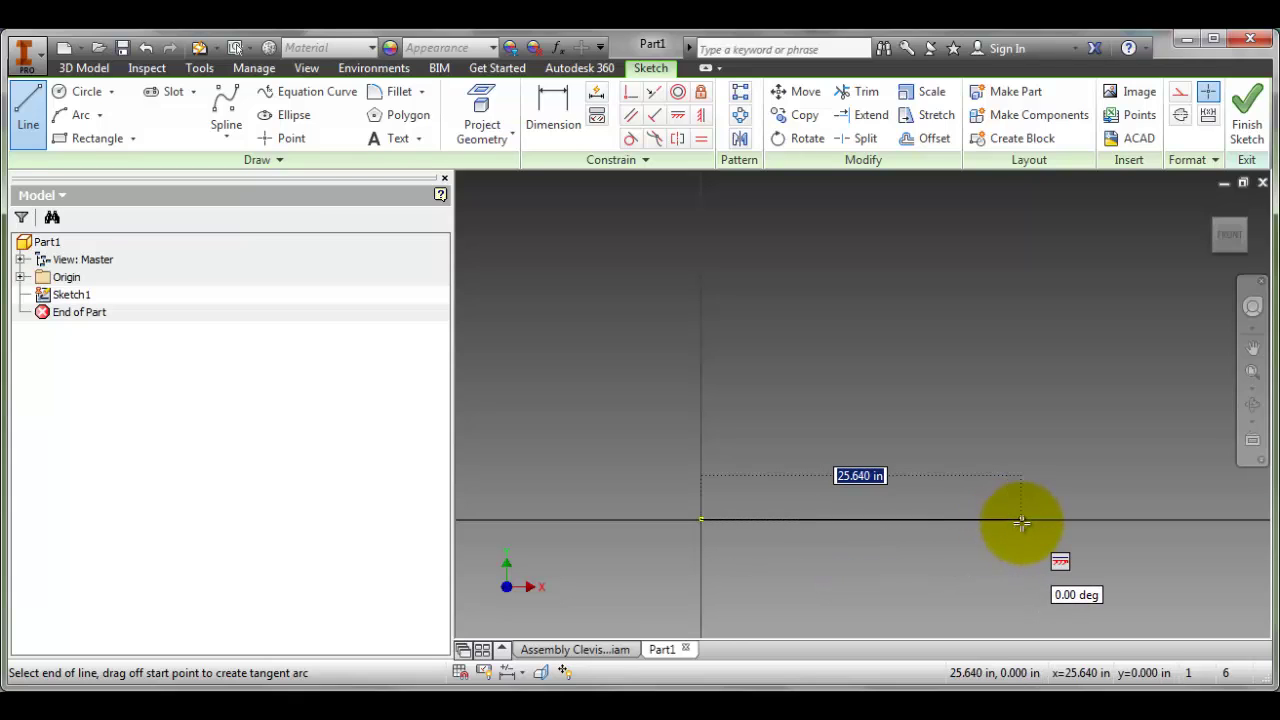
{"action": "type", "text": "12"}
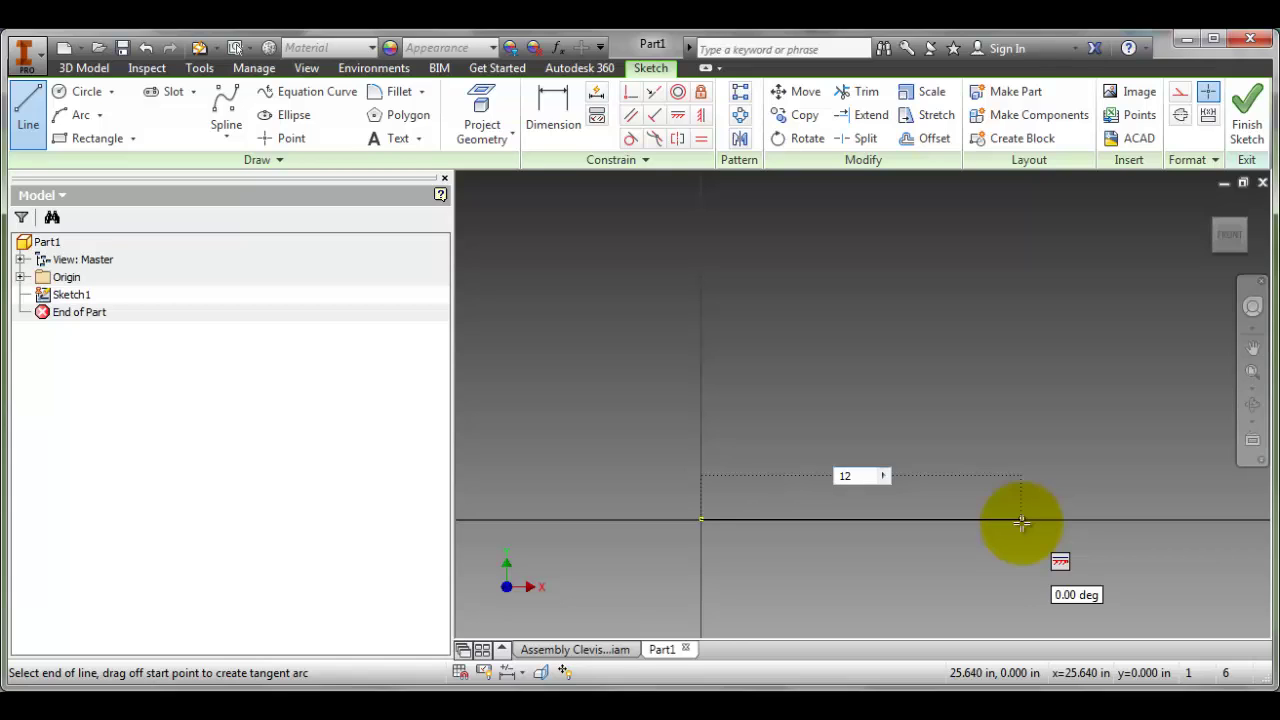
{"action": "key", "text": "Return"}
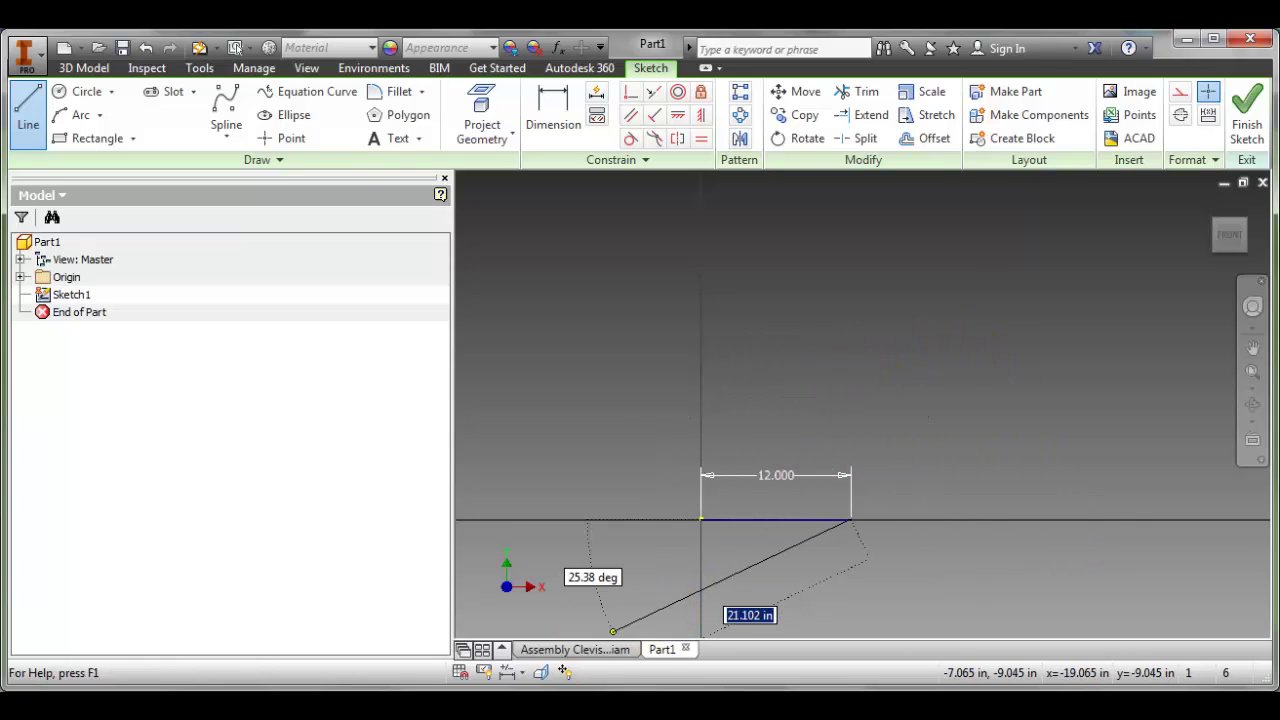
- Check the base height in the browser drawing and add a 4 in vertical line up from the base line's free end
{"action": "left_click", "coordinate": [441, 714]}
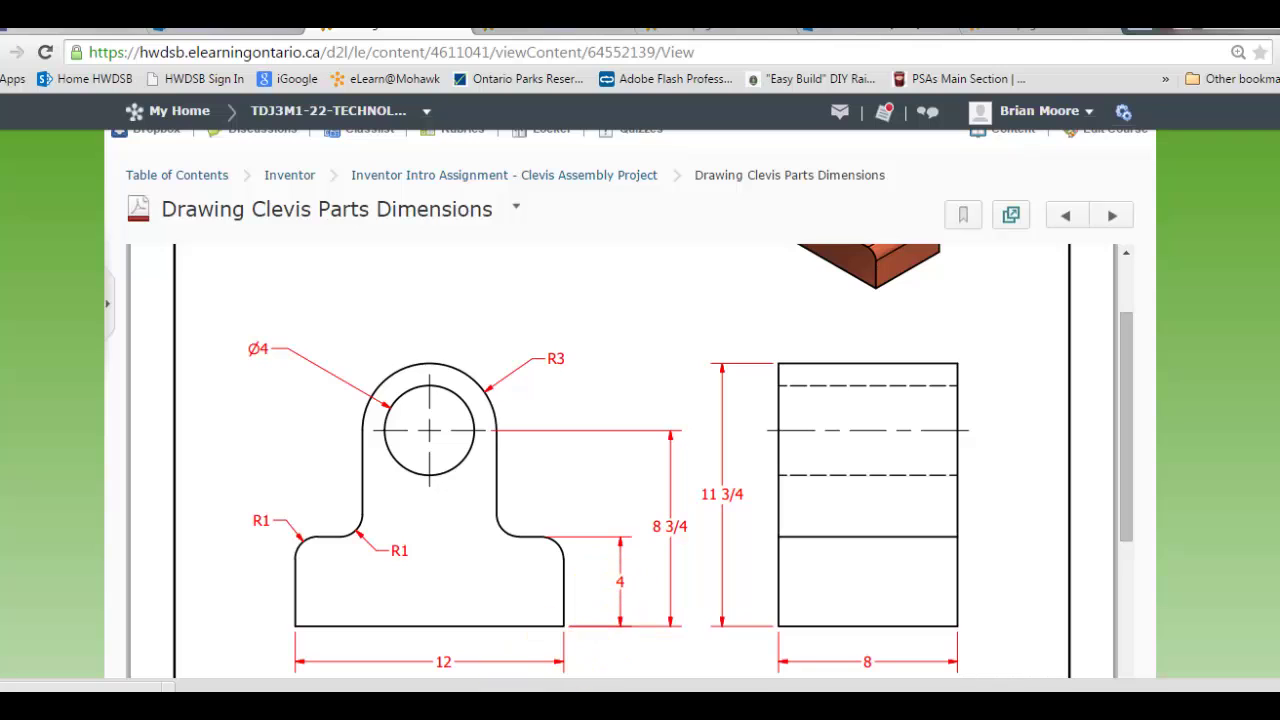
{"action": "left_click", "coordinate": [640, 712]}
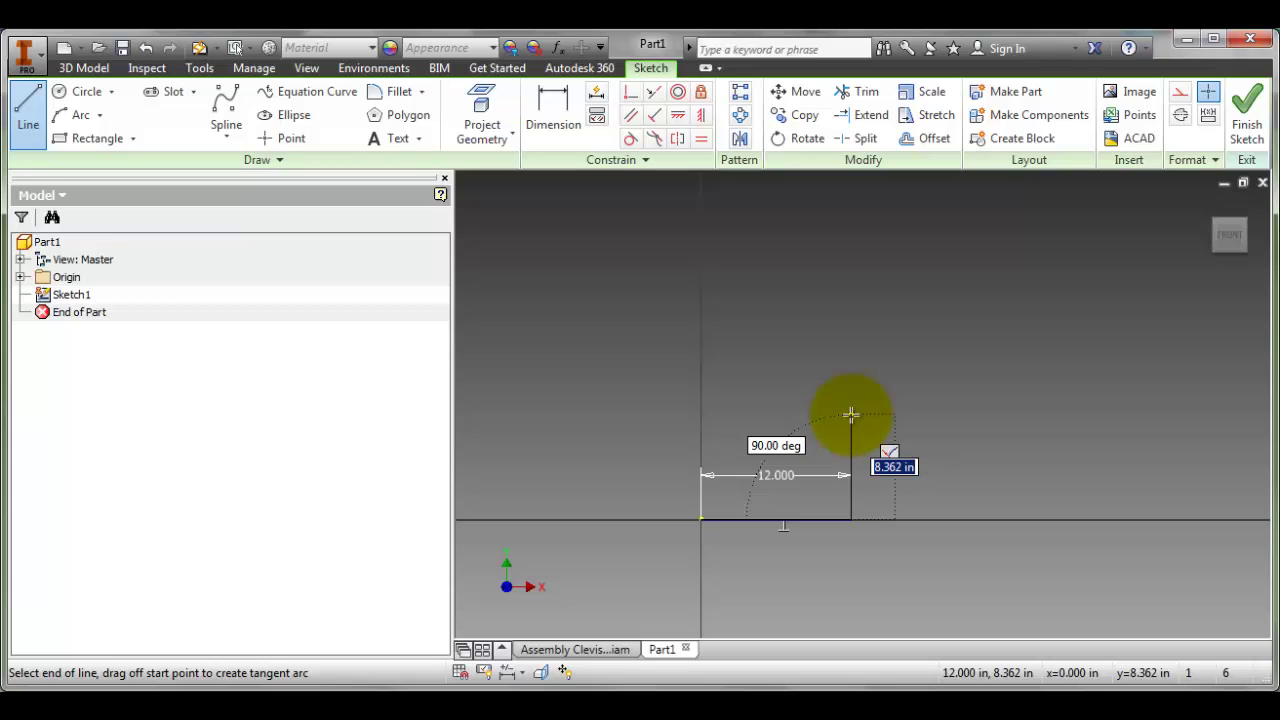
{"action": "type", "text": "4"}
{"action": "key", "text": "Return"}
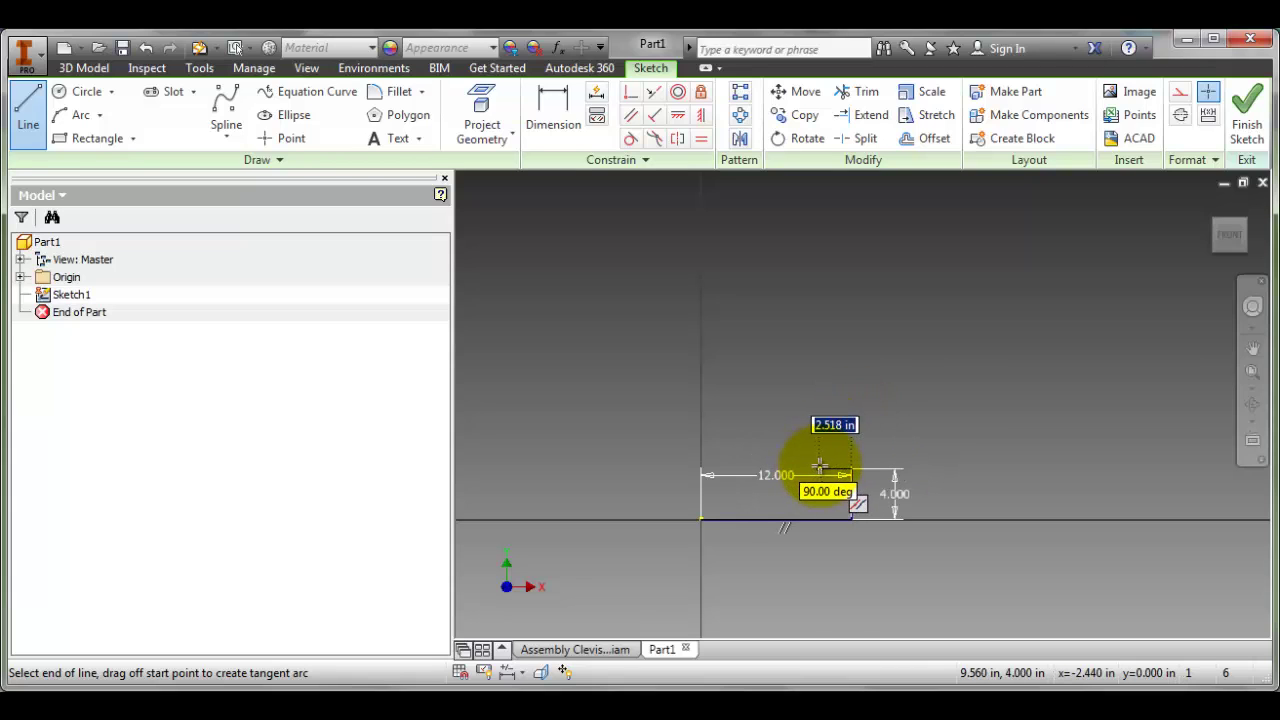
- Continue the profile with a shoulder about 2.15 in long, a side about 3.5 in high, a tangent arc of about 2.45 in radius and a matching opposite side
{"action": "scroll", "coordinate": [820, 465], "scroll_direction": "up", "scroll_amount": 3}
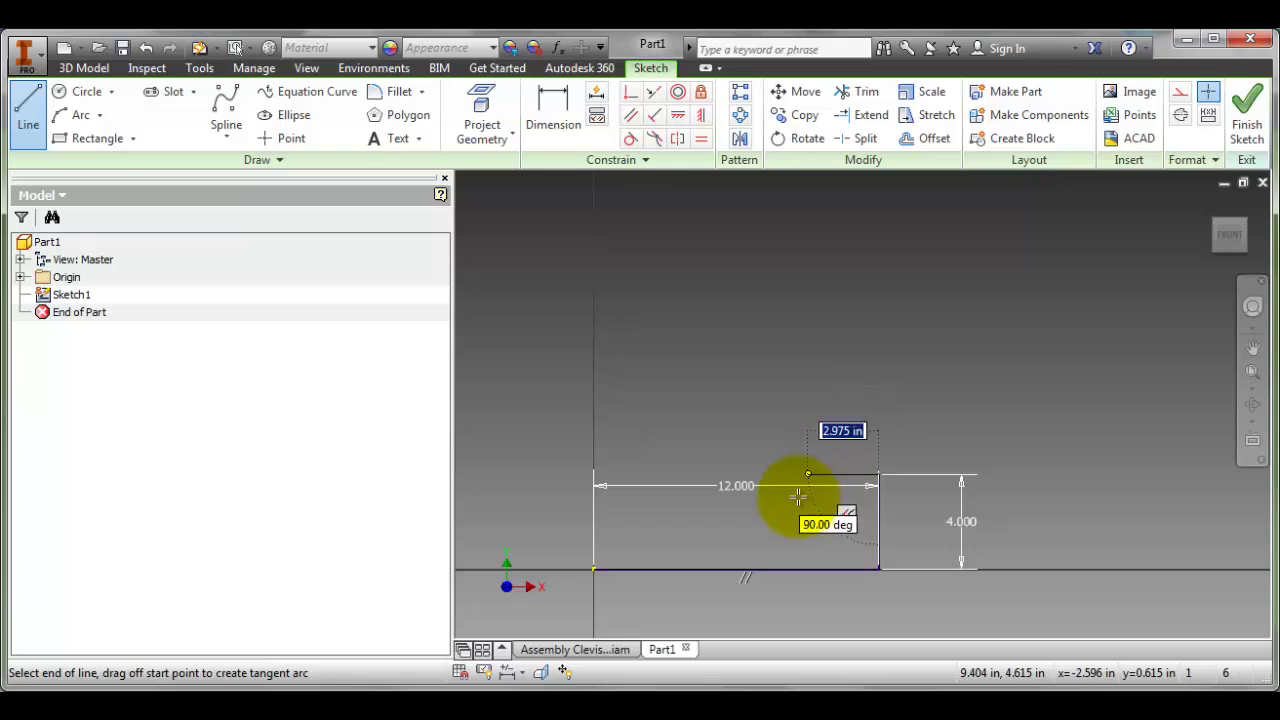
{"action": "left_click", "coordinate": [828, 476]}
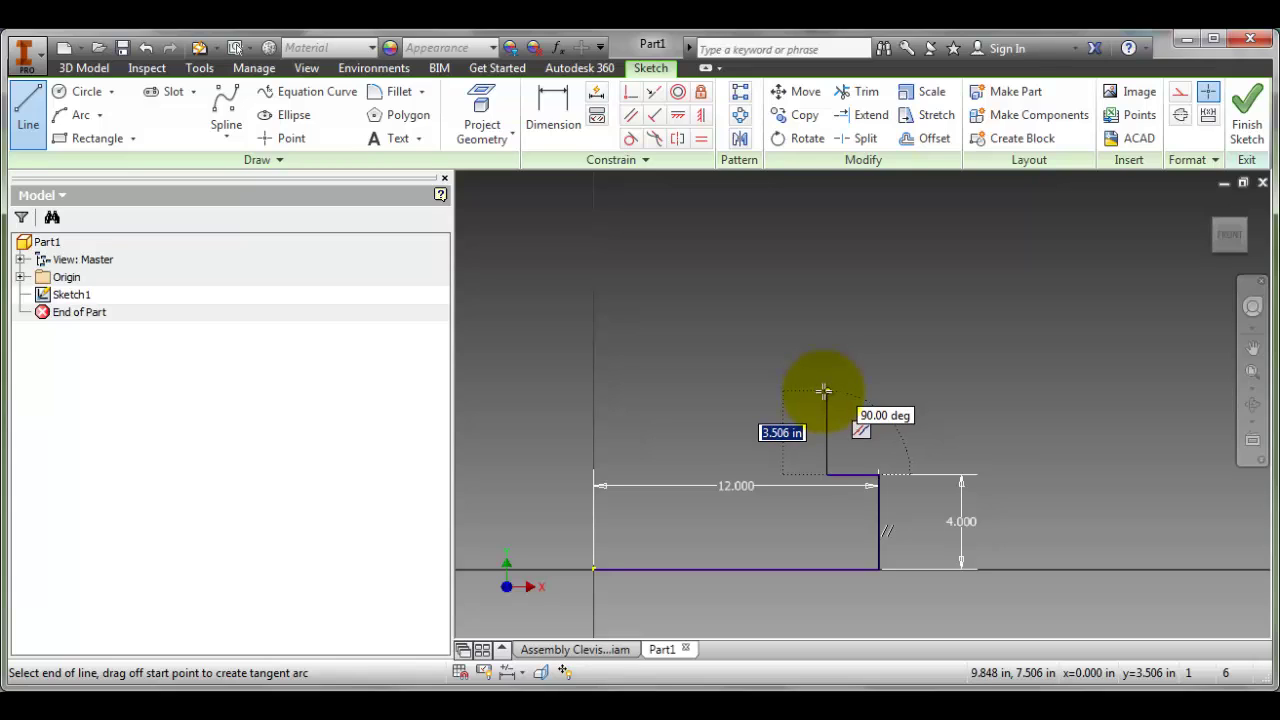
{"action": "left_click", "coordinate": [823, 390]}
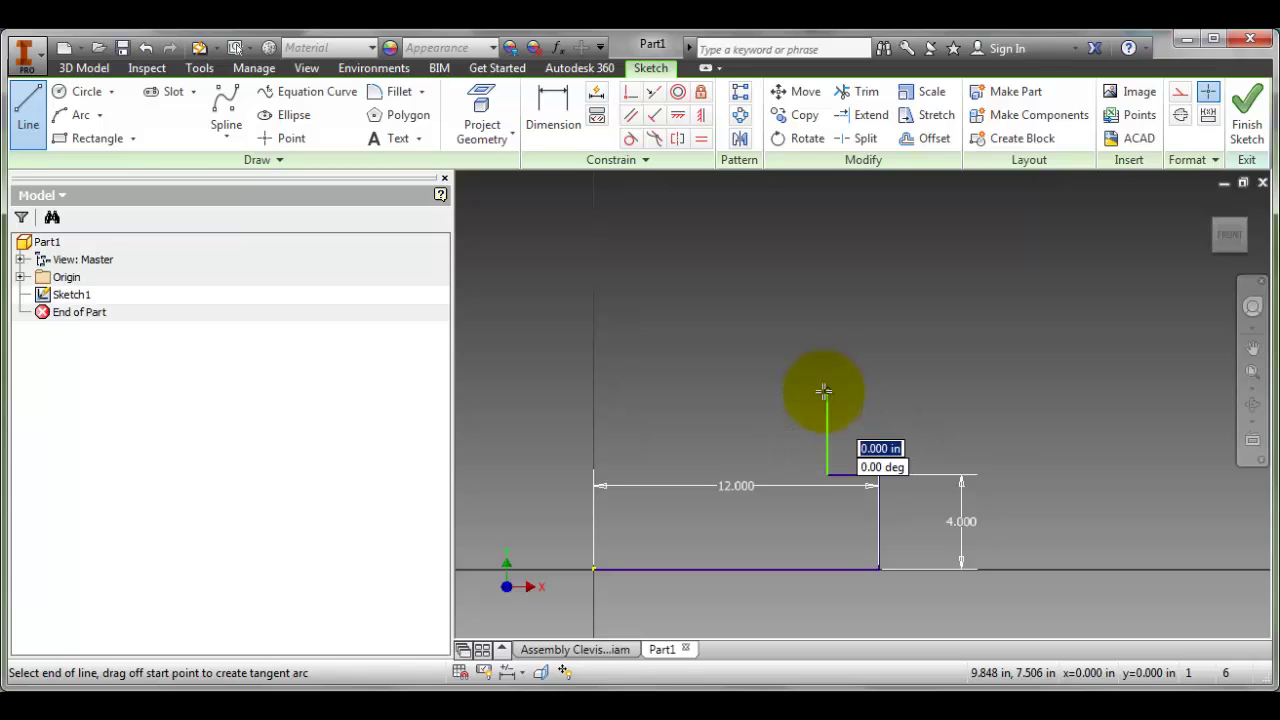
{"action": "left_click_drag", "start_coordinate": [823, 390], "coordinate": [712, 383]}
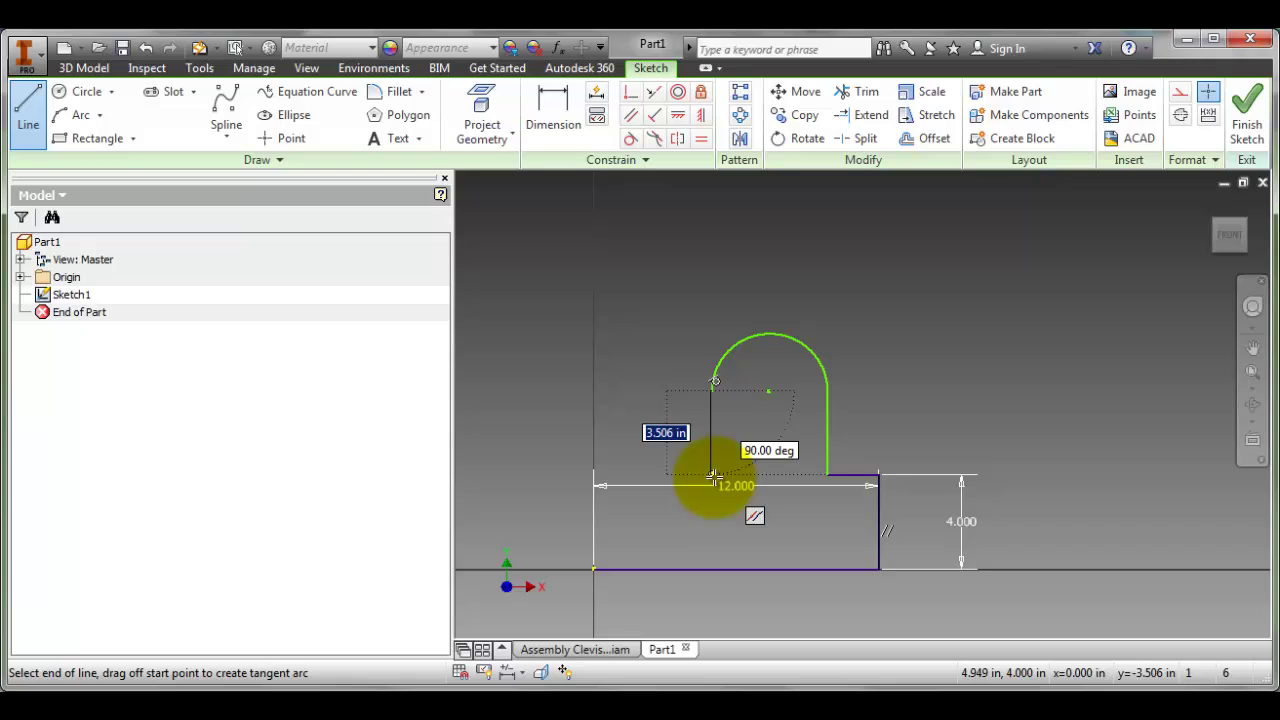
{"action": "left_click", "coordinate": [714, 476]}
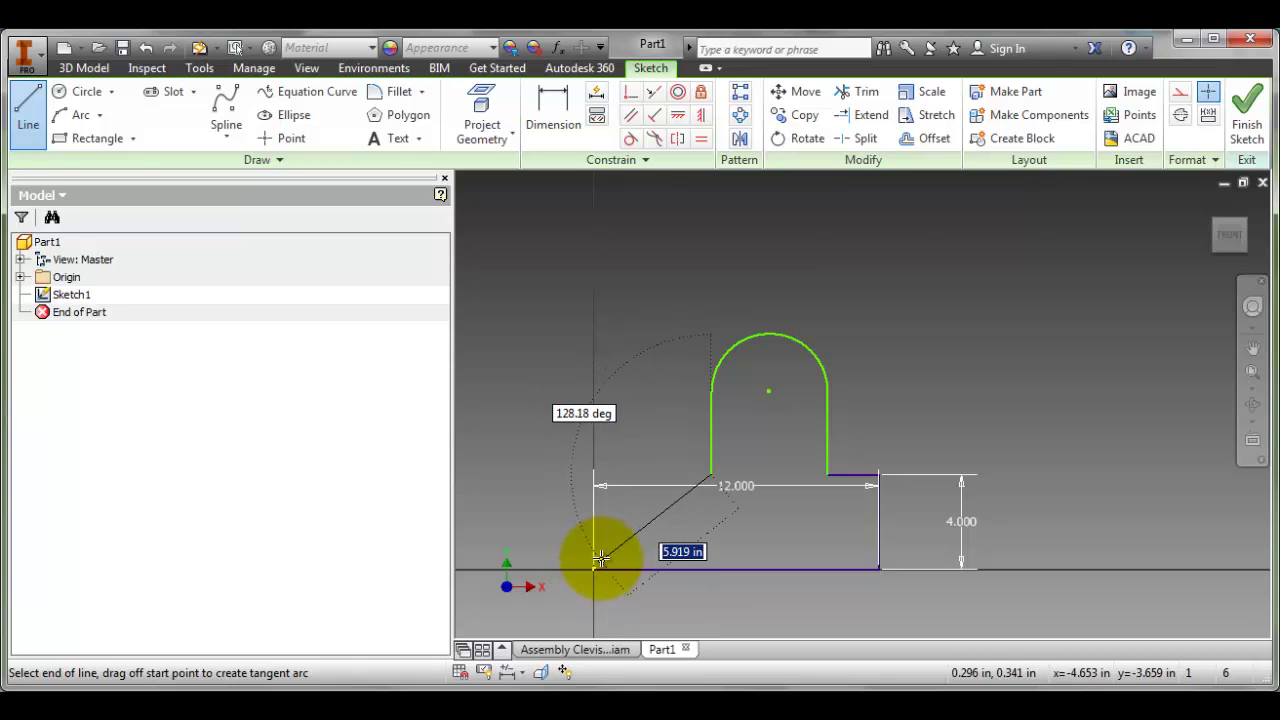
- Close the profile with a shoulder about 4.95 in long ending above the origin and a vertical line down to the origin
{"action": "scroll", "coordinate": [592, 568], "scroll_direction": "up", "scroll_amount": 3}
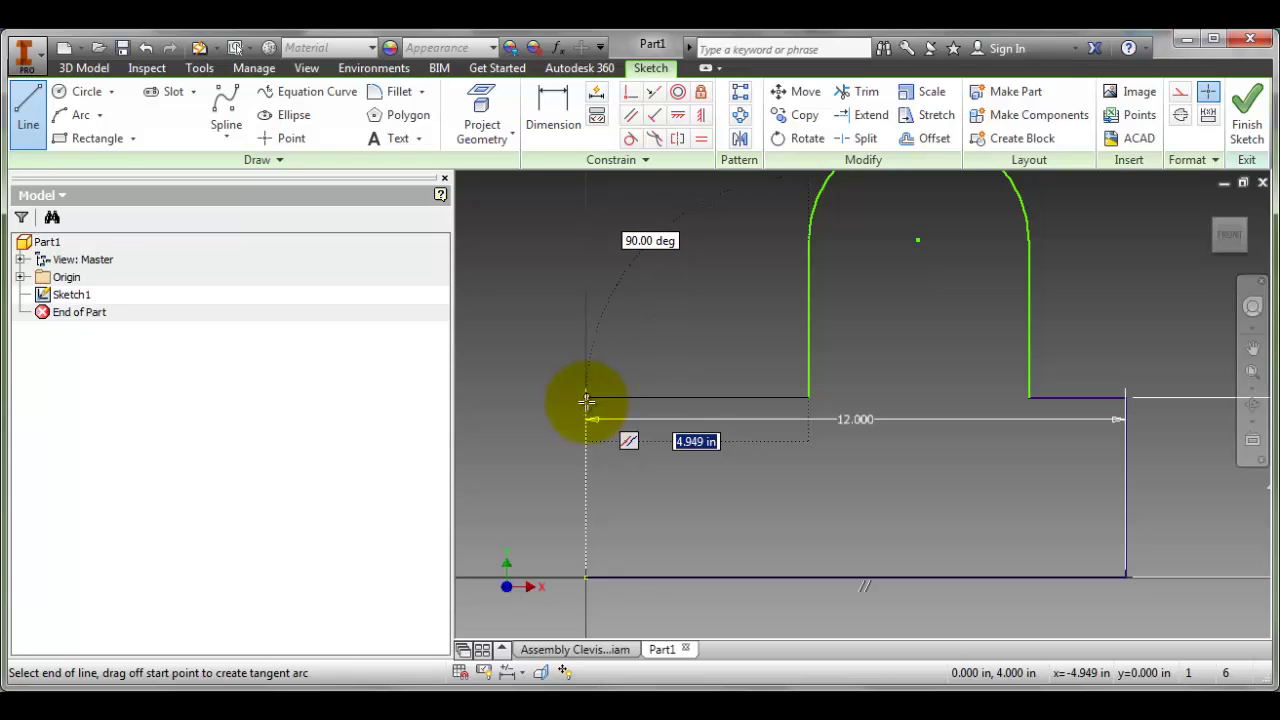
{"action": "left_click", "coordinate": [586, 399]}
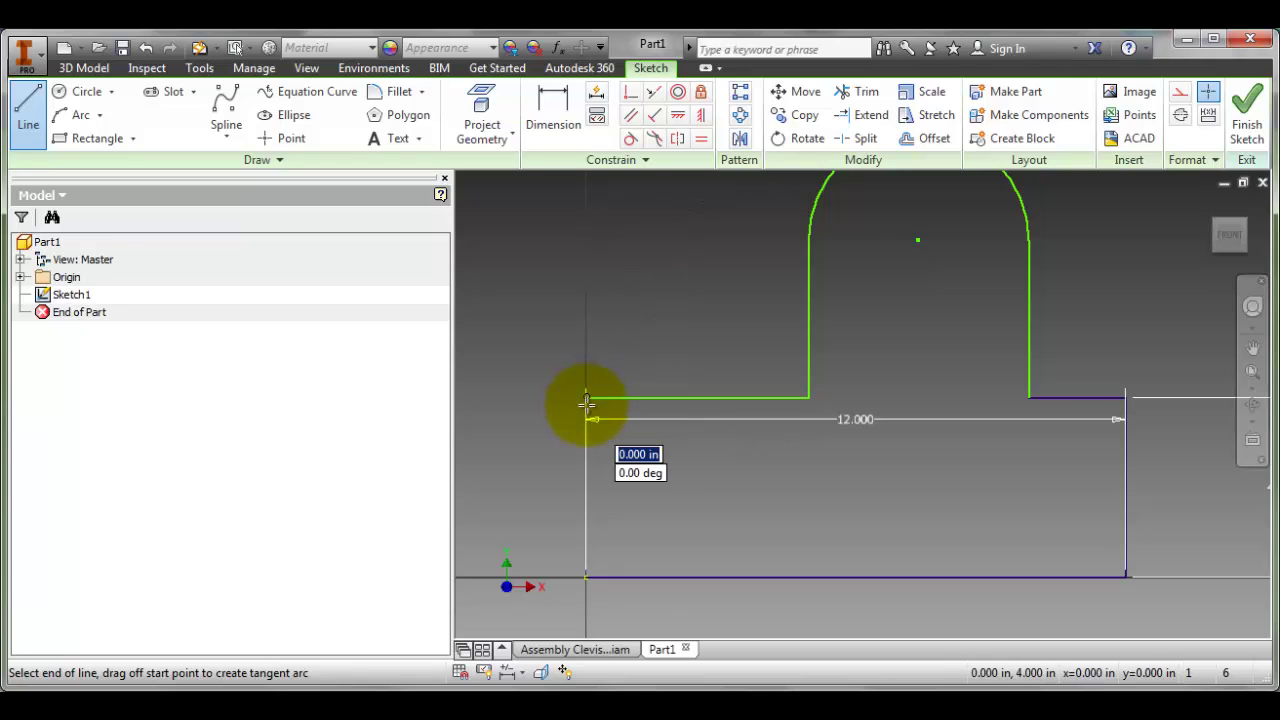
{"action": "left_click", "coordinate": [586, 578]}
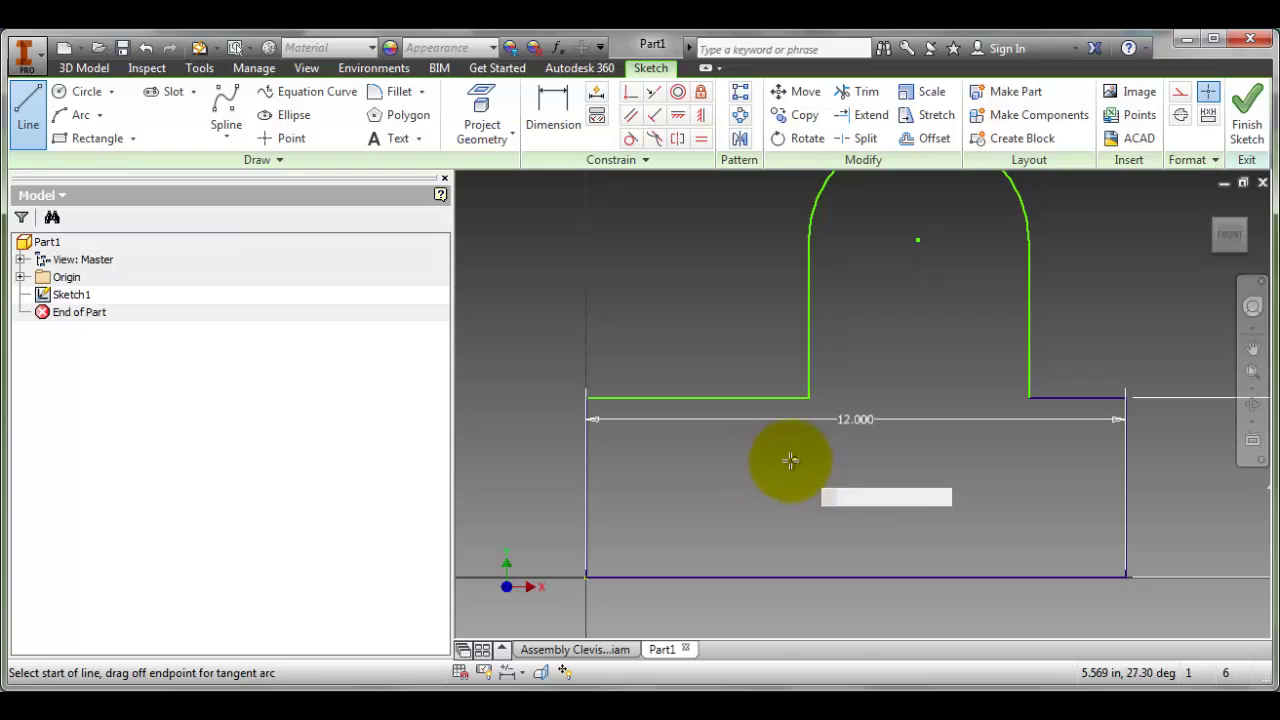
{"action": "key", "text": "Escape"}
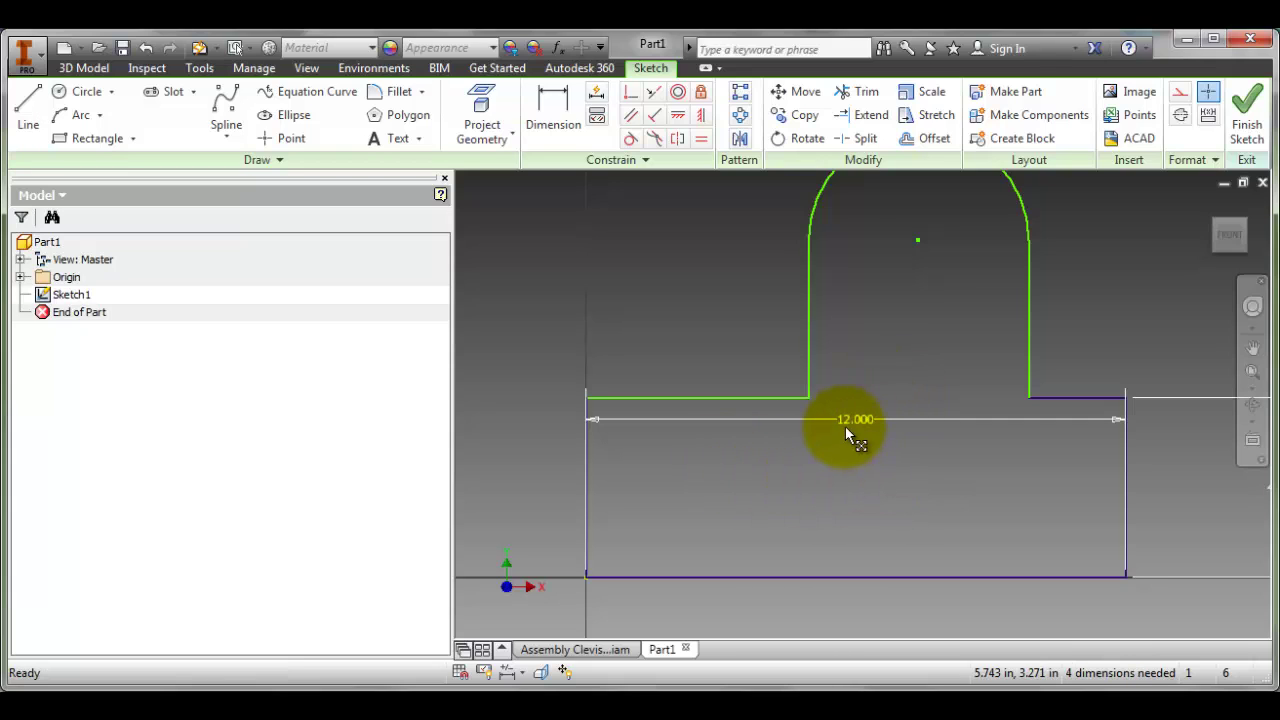
- Move the 12 in width dimension below the base line
{"action": "left_click", "coordinate": [857, 426]}
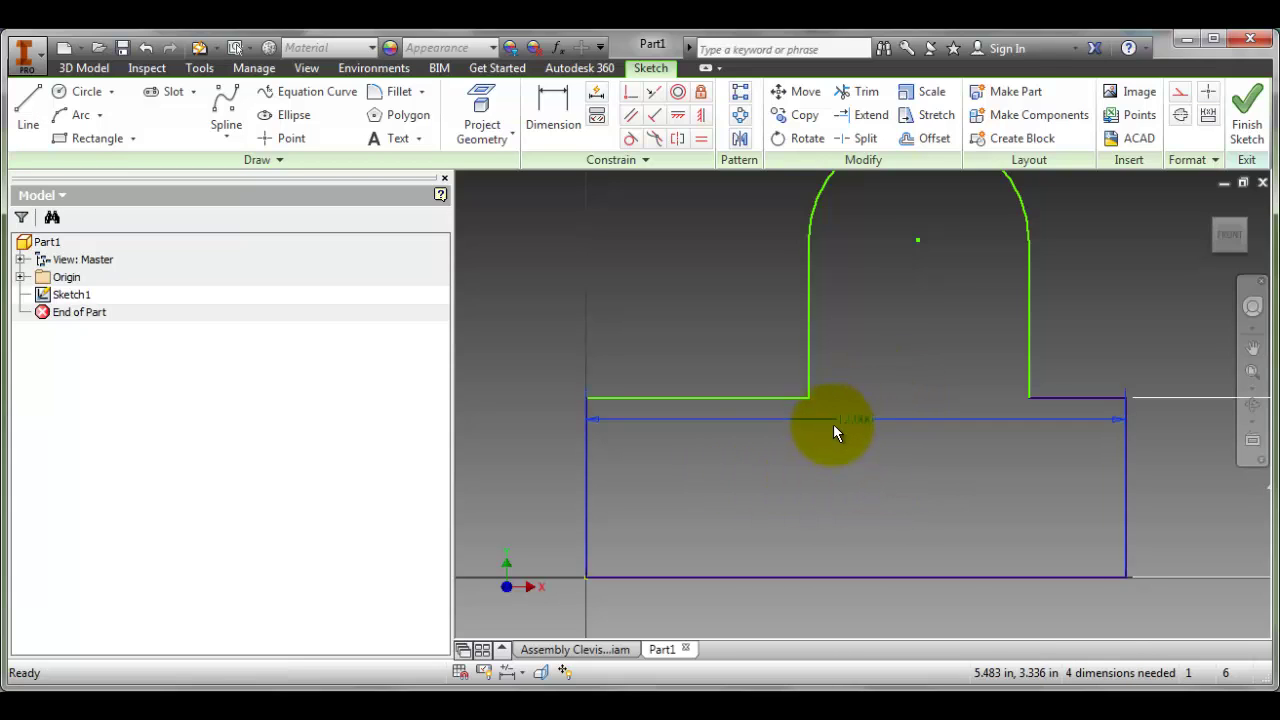
{"action": "double_click", "coordinate": [843, 421]}
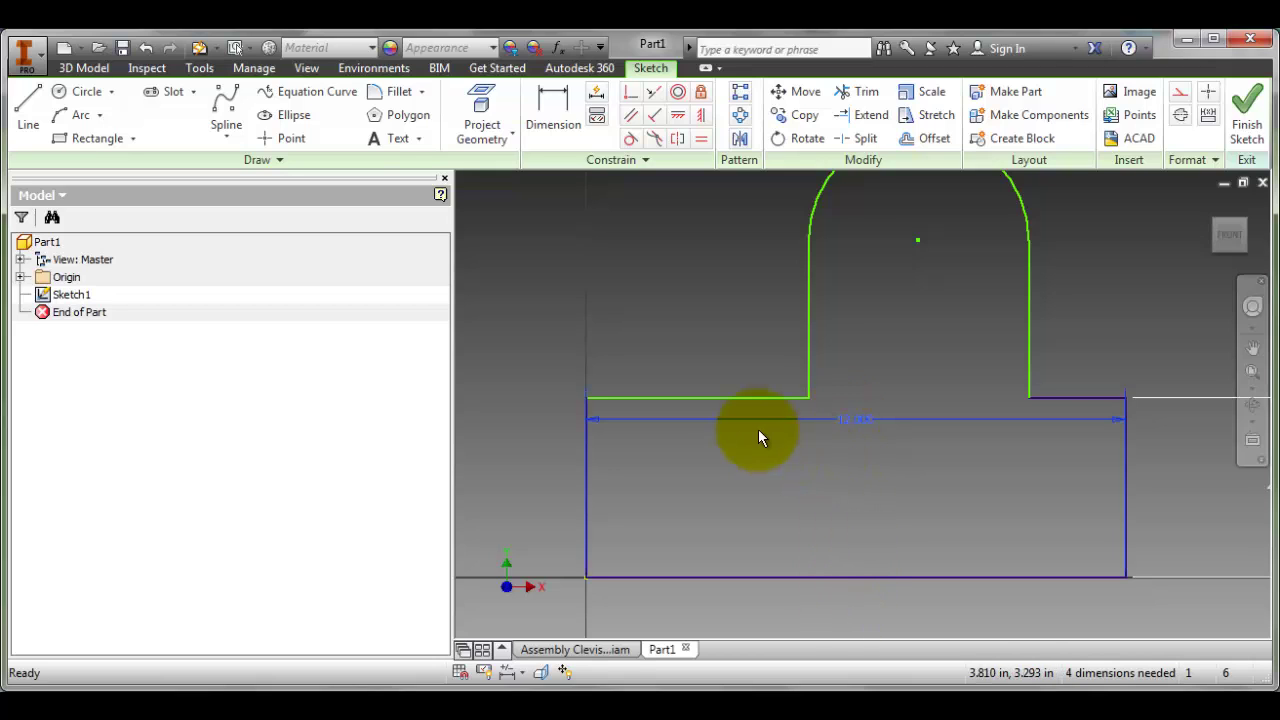
{"action": "left_click_drag", "start_coordinate": [860, 418], "coordinate": [885, 613]}
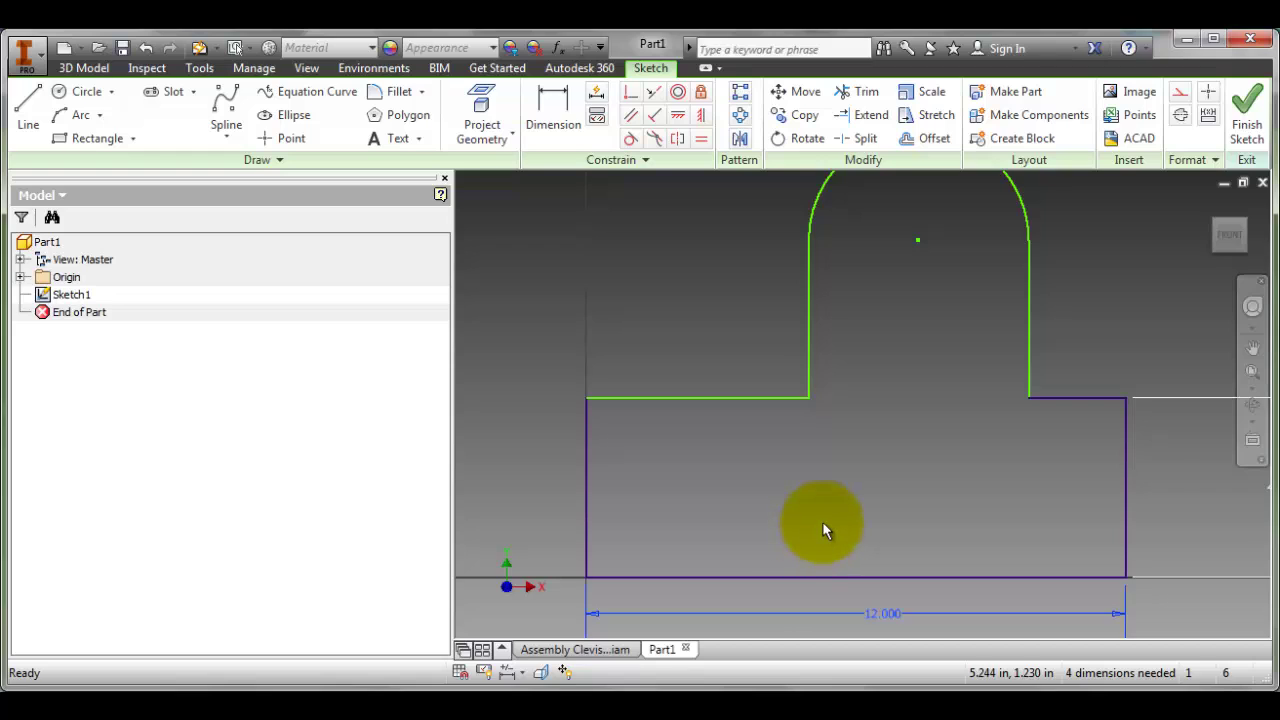
{"action": "scroll", "coordinate": [822, 521], "scroll_direction": "up", "scroll_amount": 3}
{"action": "scroll", "coordinate": [820, 513], "scroll_direction": "down", "scroll_amount": 6}
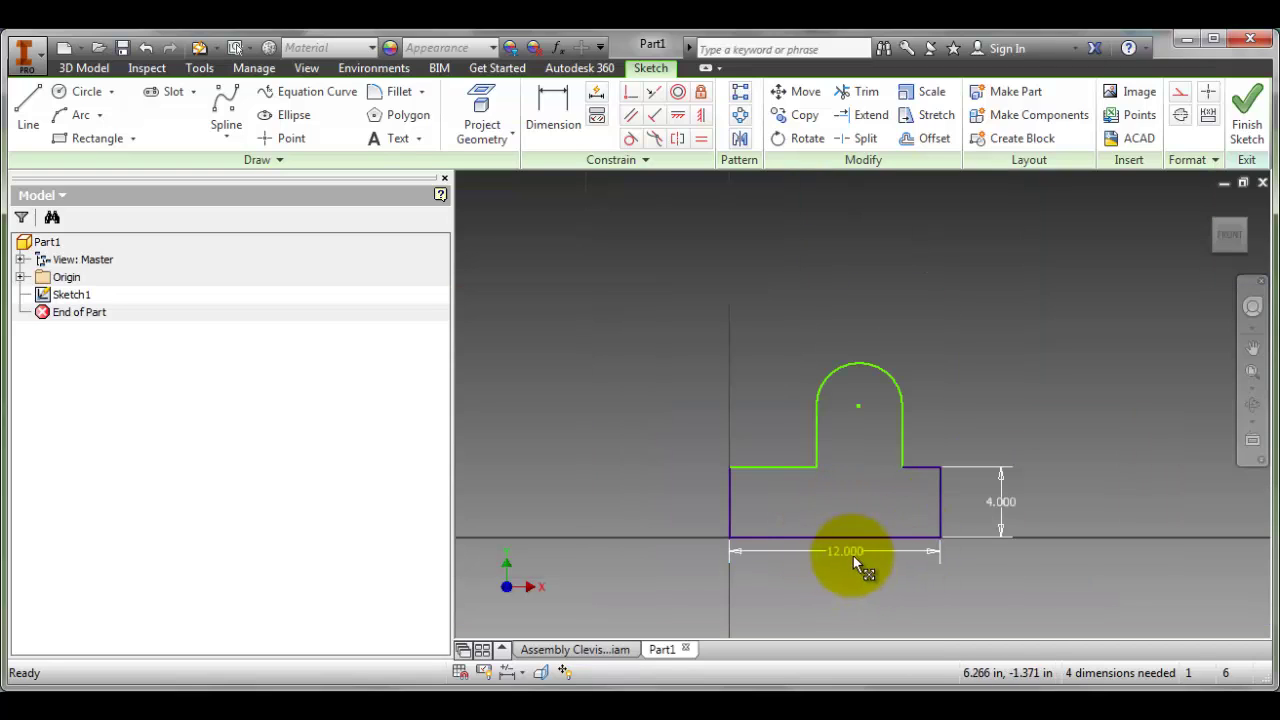
- Apply a Vertical constraint between the arc's center point and the midpoint of the base line
{"action": "scroll", "coordinate": [853, 550], "scroll_direction": "up", "scroll_amount": 3}
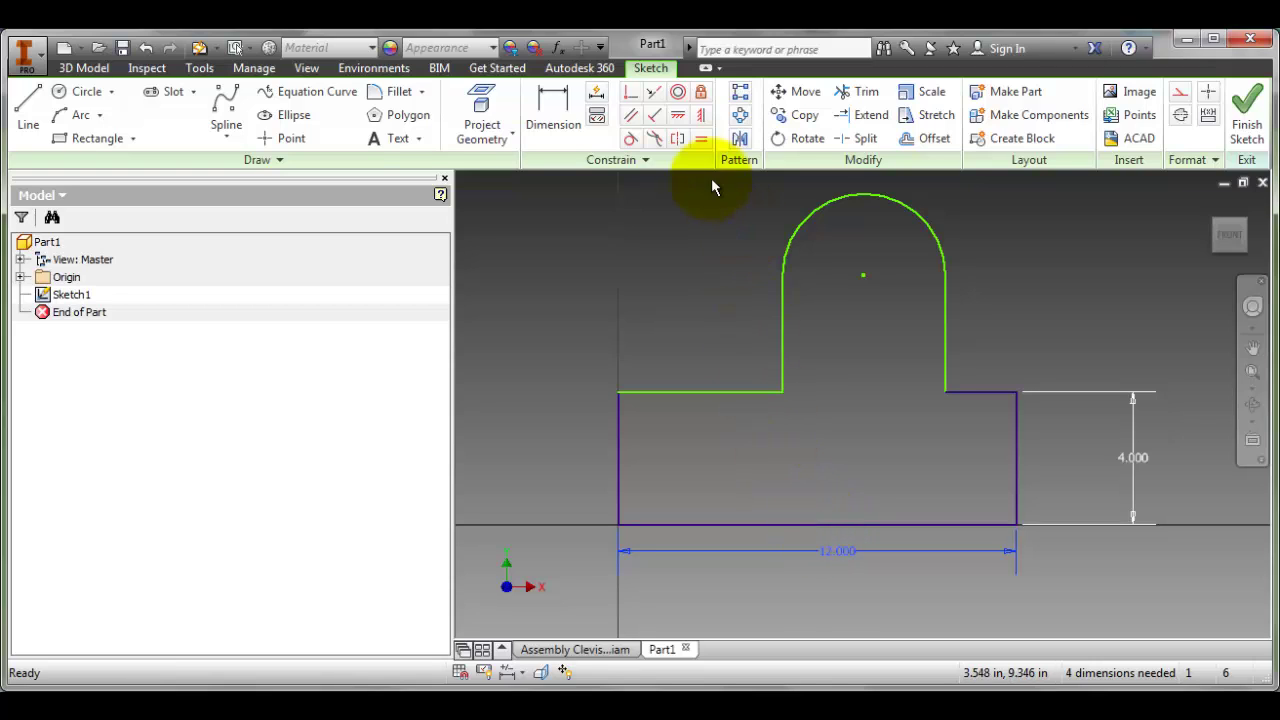
{"action": "left_click", "coordinate": [704, 119]}
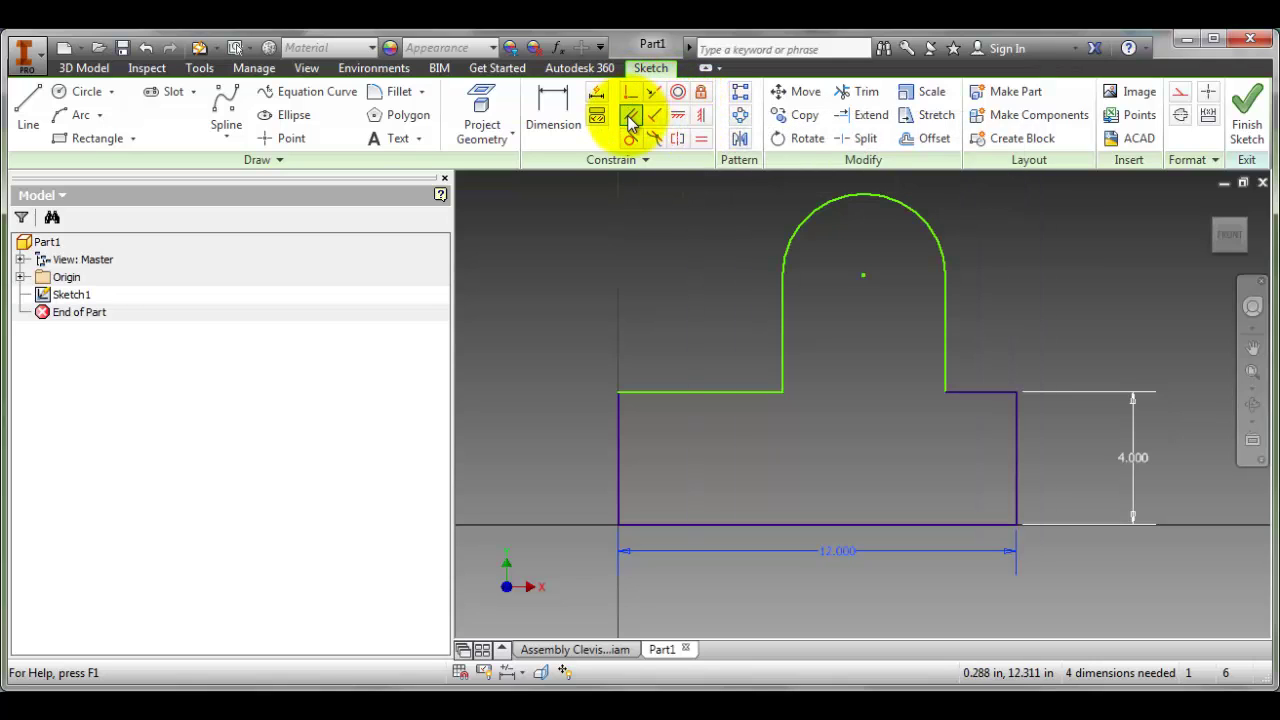
{"action": "left_click", "coordinate": [703, 115]}
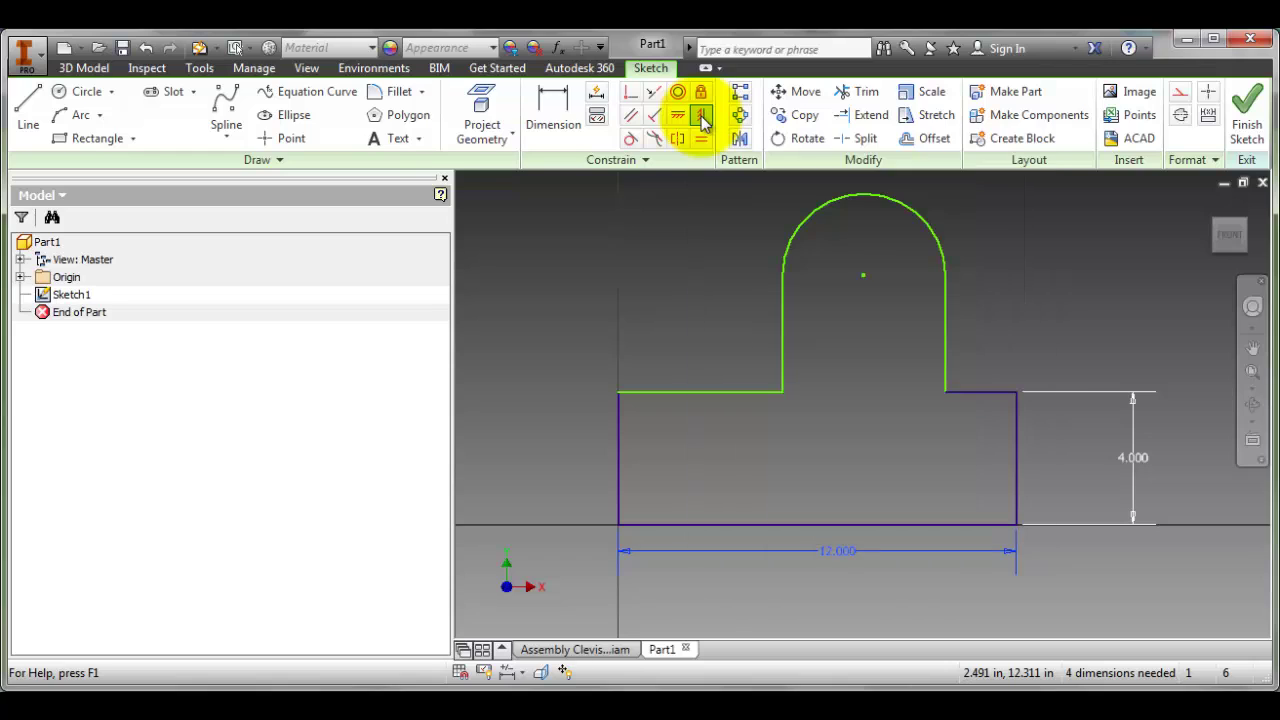
{"action": "left_click", "coordinate": [863, 278]}
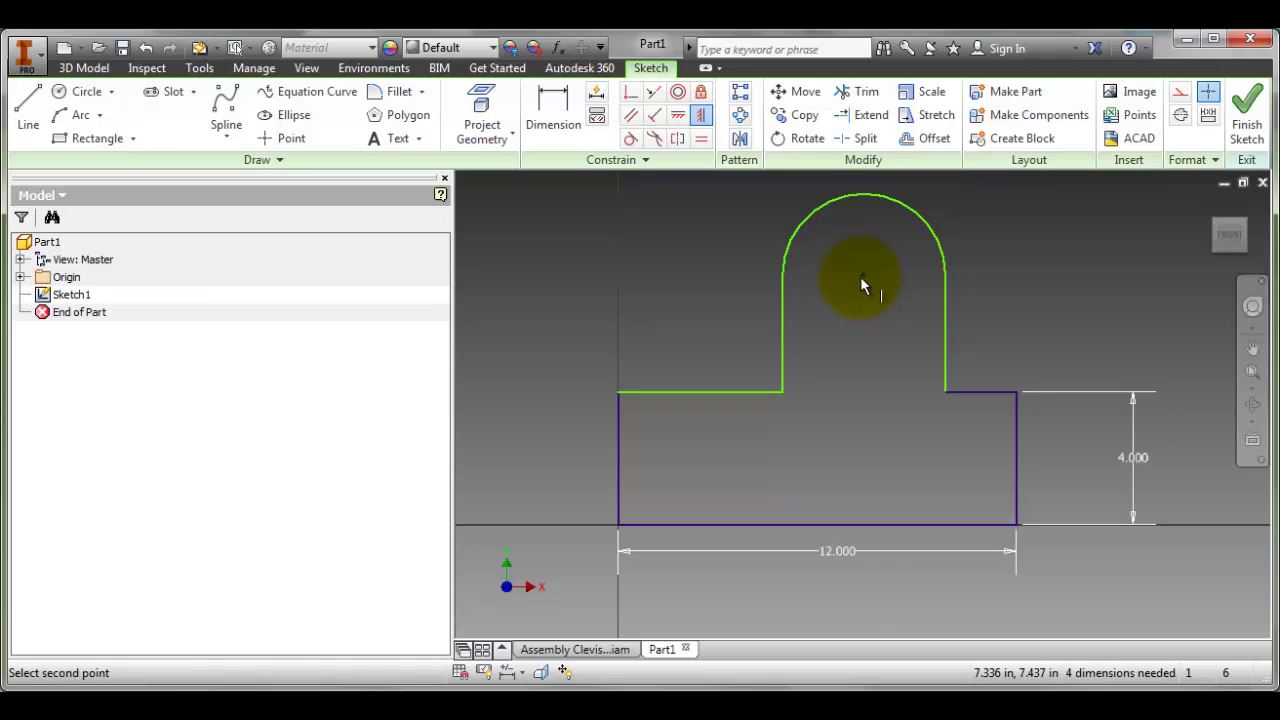
{"action": "left_click", "coordinate": [818, 525]}
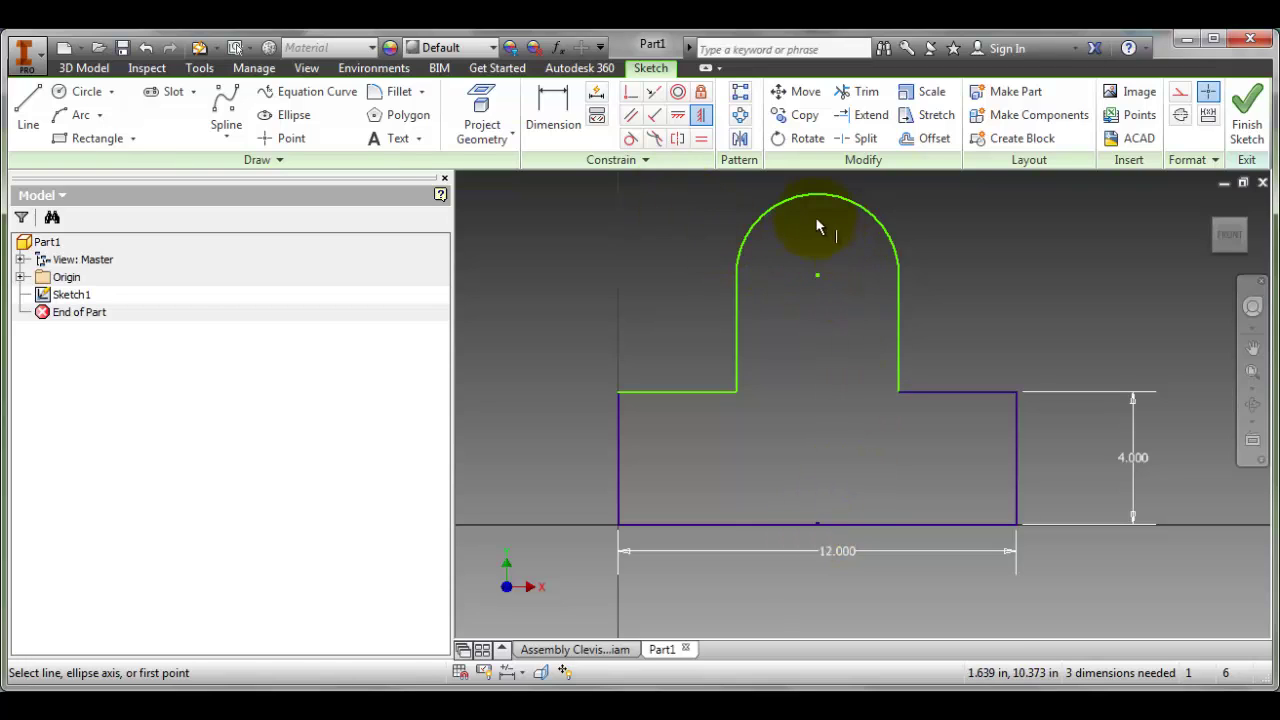
- Check the arc size in the browser drawing and dimension the top arc with a radius of 3 in
{"action": "left_click", "coordinate": [553, 108]}
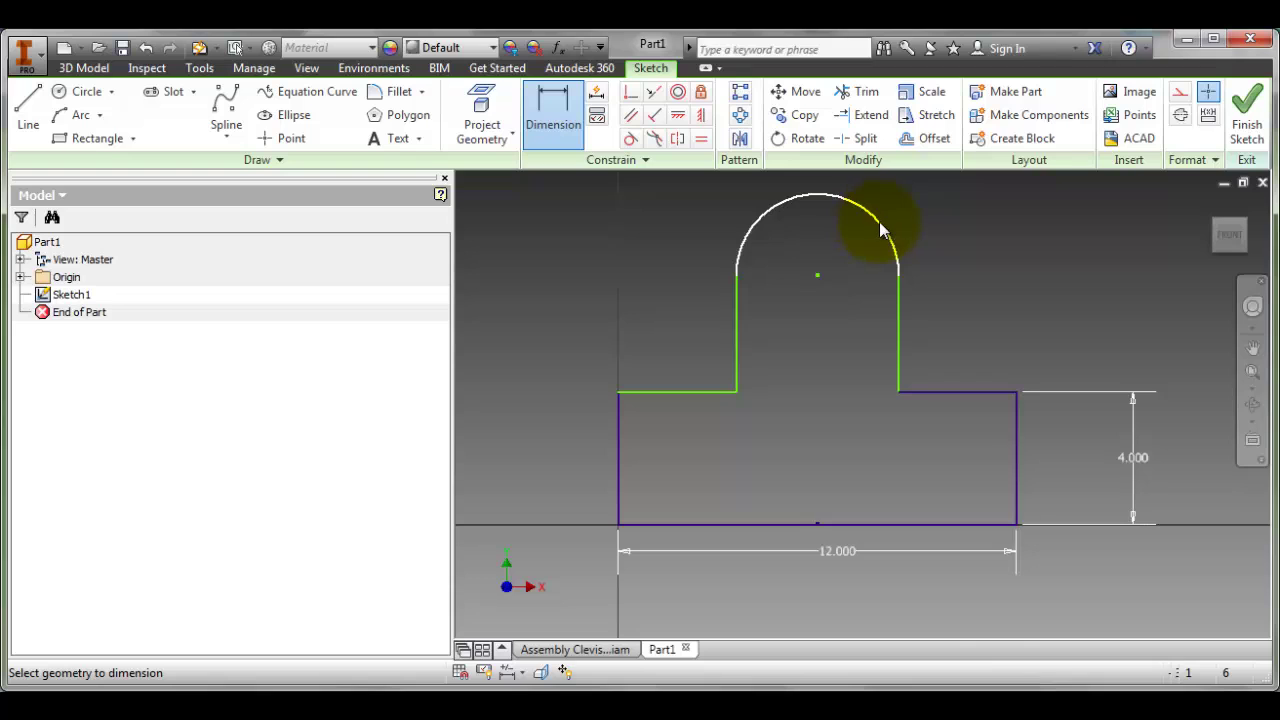
{"action": "left_click", "coordinate": [879, 221]}
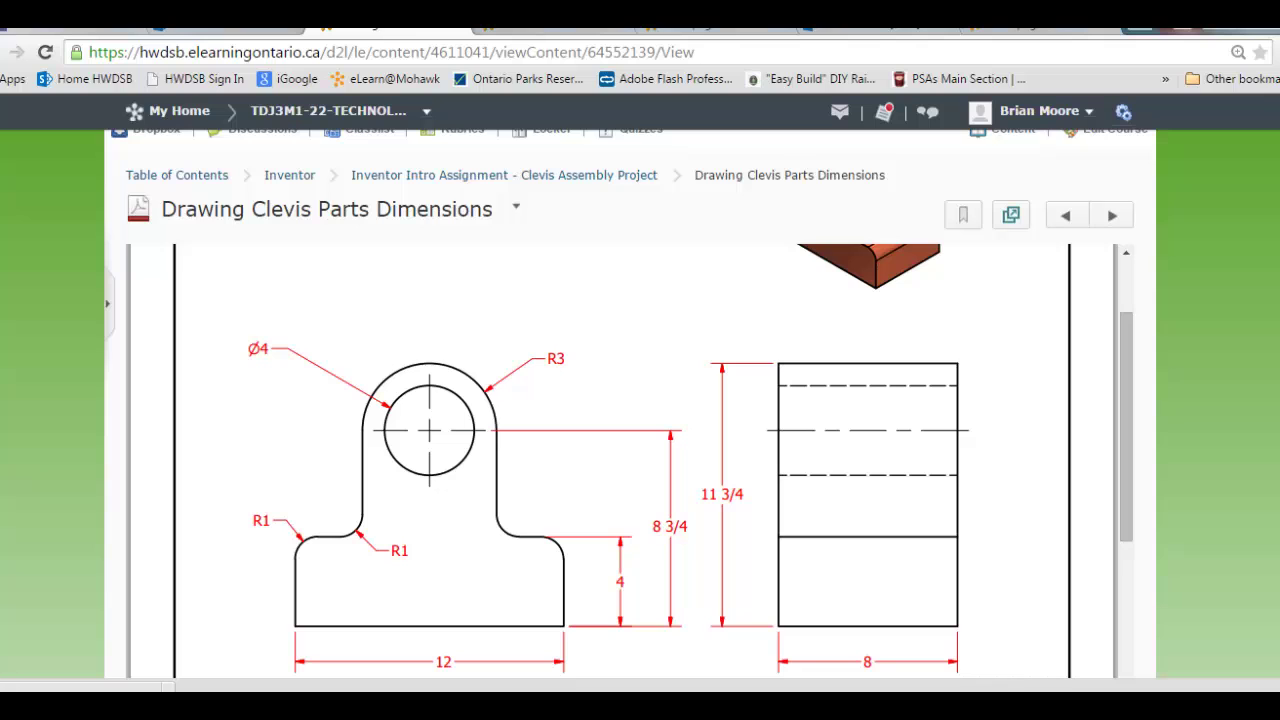
{"action": "left_click", "coordinate": [530, 702]}
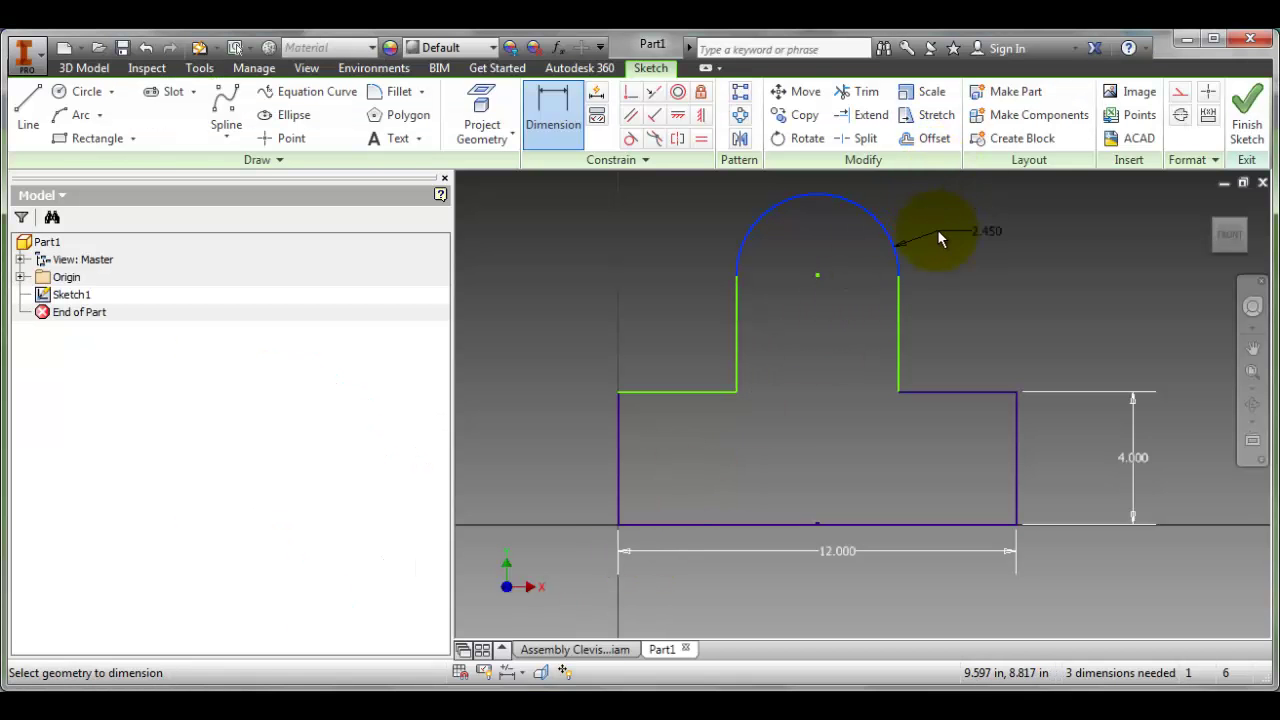
{"action": "left_click", "coordinate": [919, 207]}
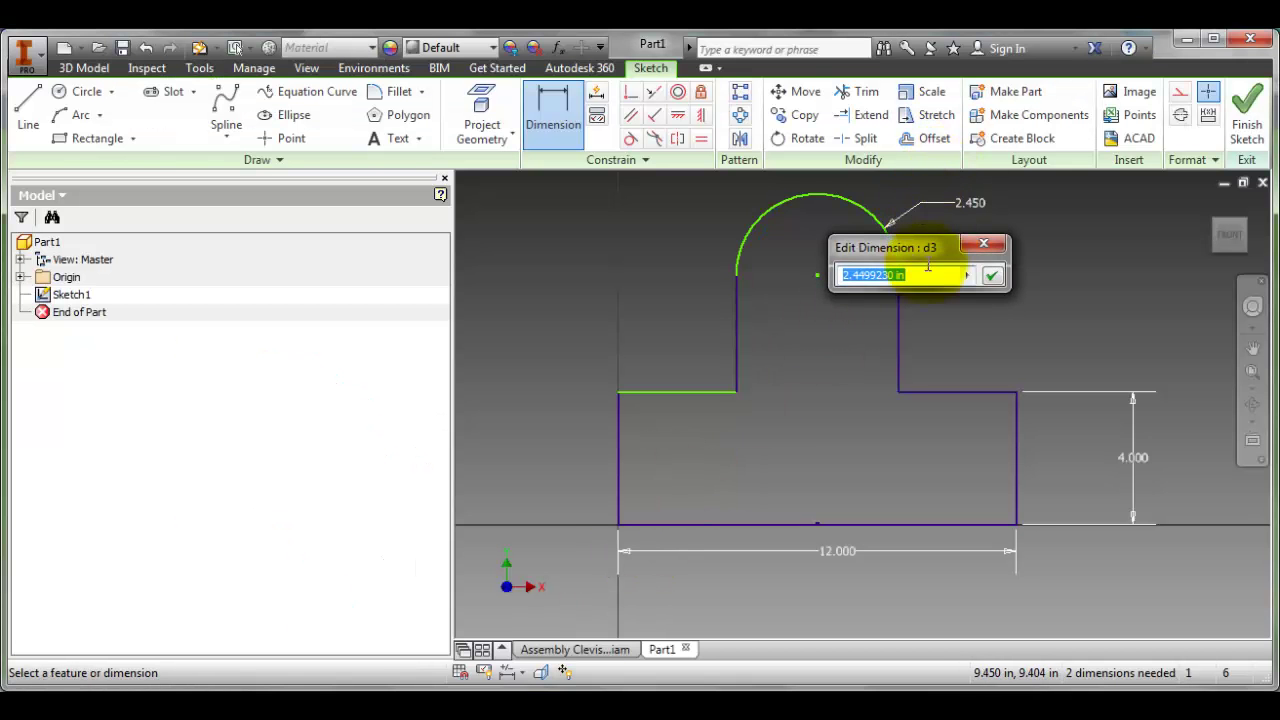
{"action": "type", "text": "3"}
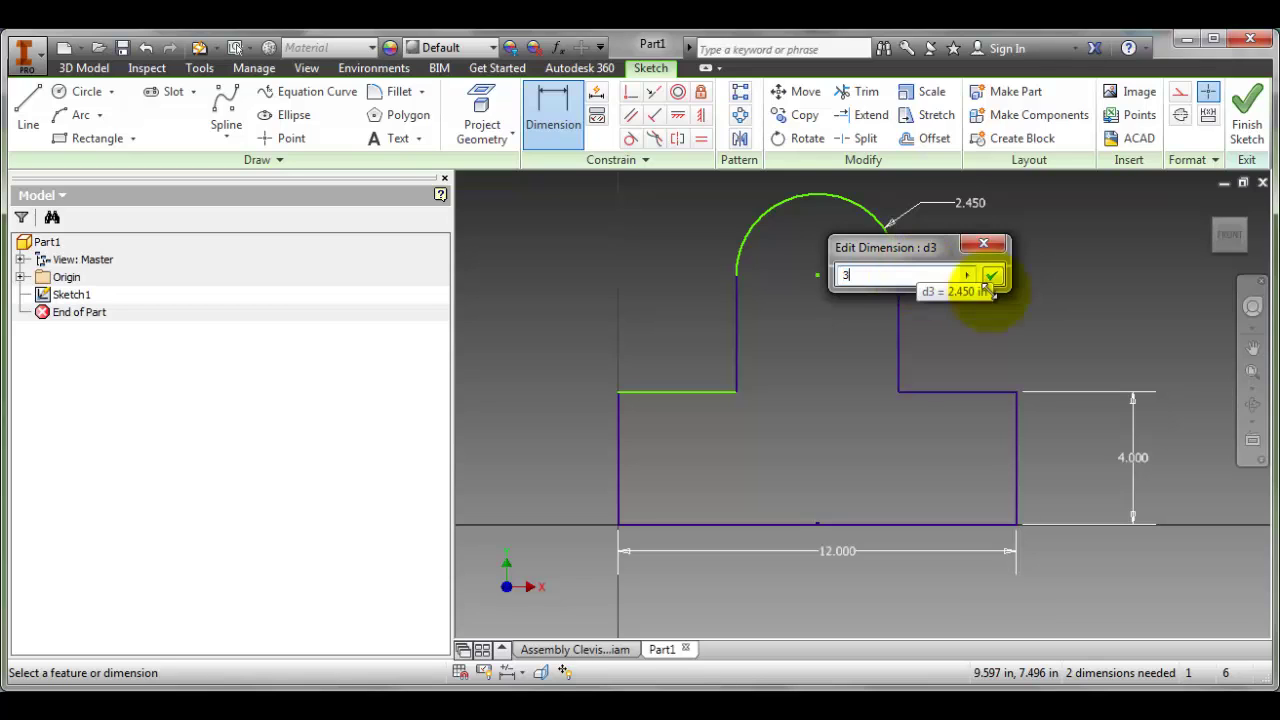
{"action": "left_click", "coordinate": [993, 276]}
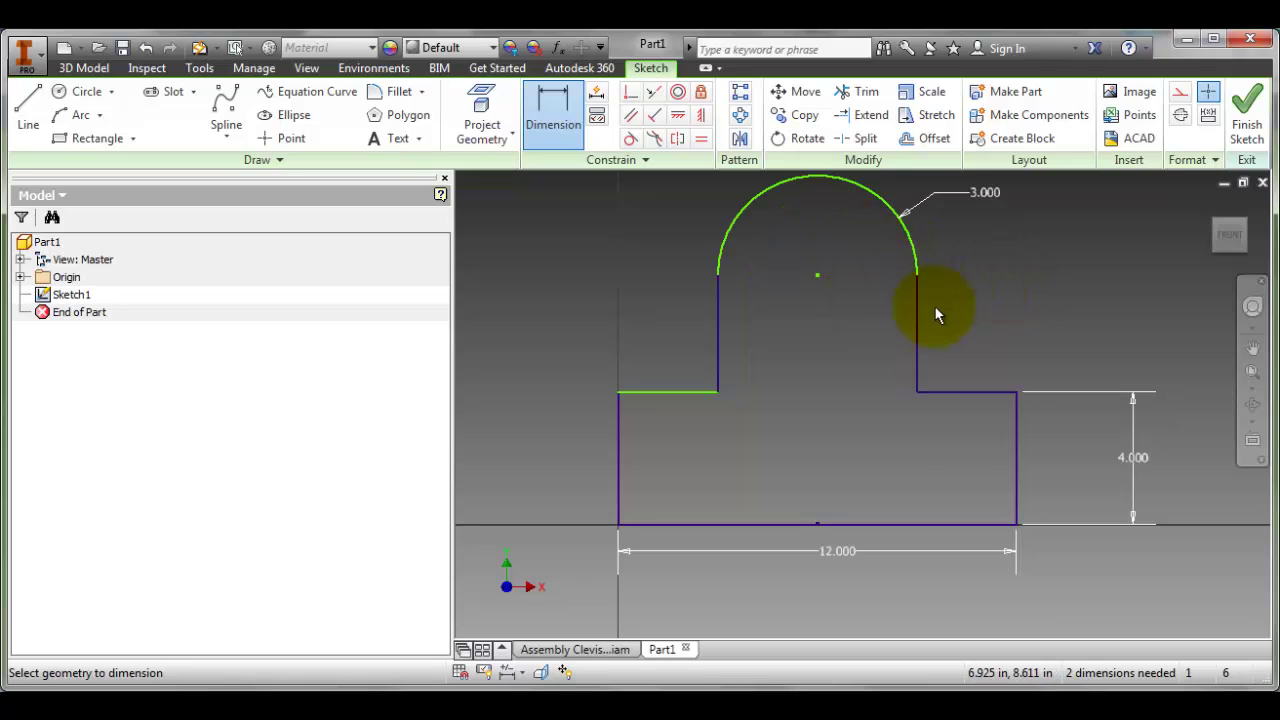
- Dimension the vertical distance from the base corner to the arc's center point and set it to 8 3/4 in
{"action": "left_click", "coordinate": [560, 155]}
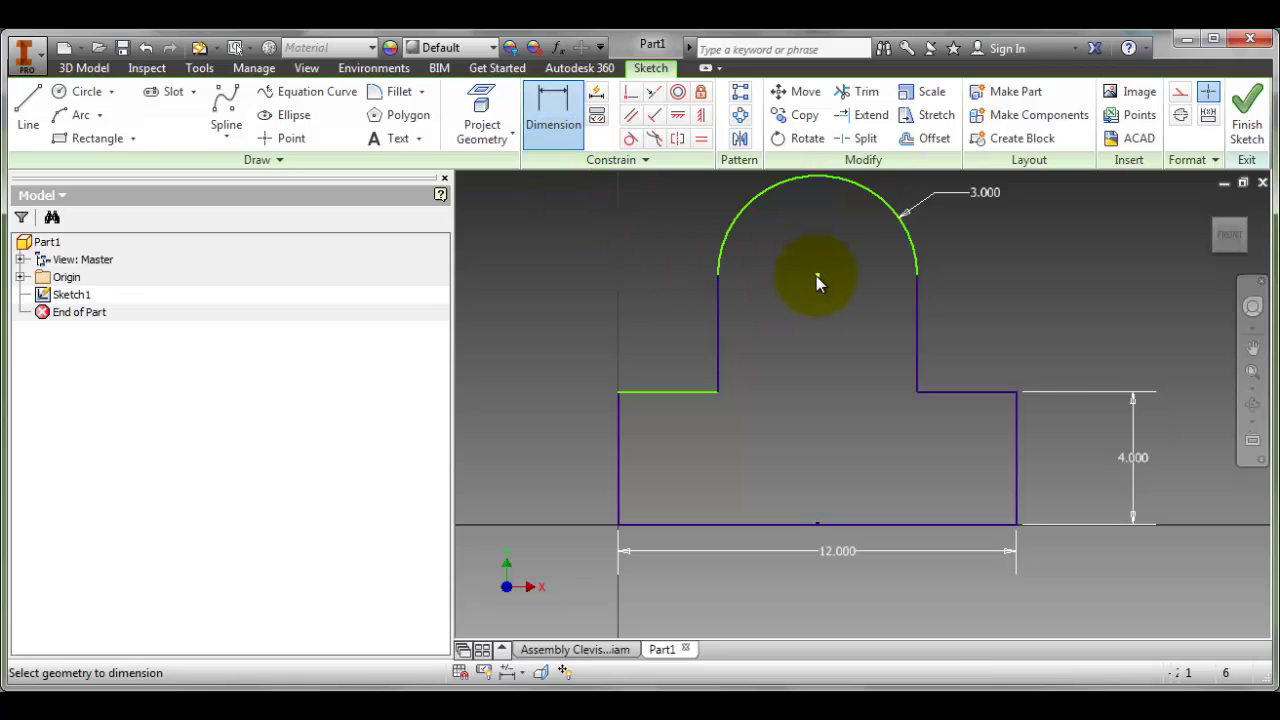
{"action": "left_click", "coordinate": [1015, 525]}
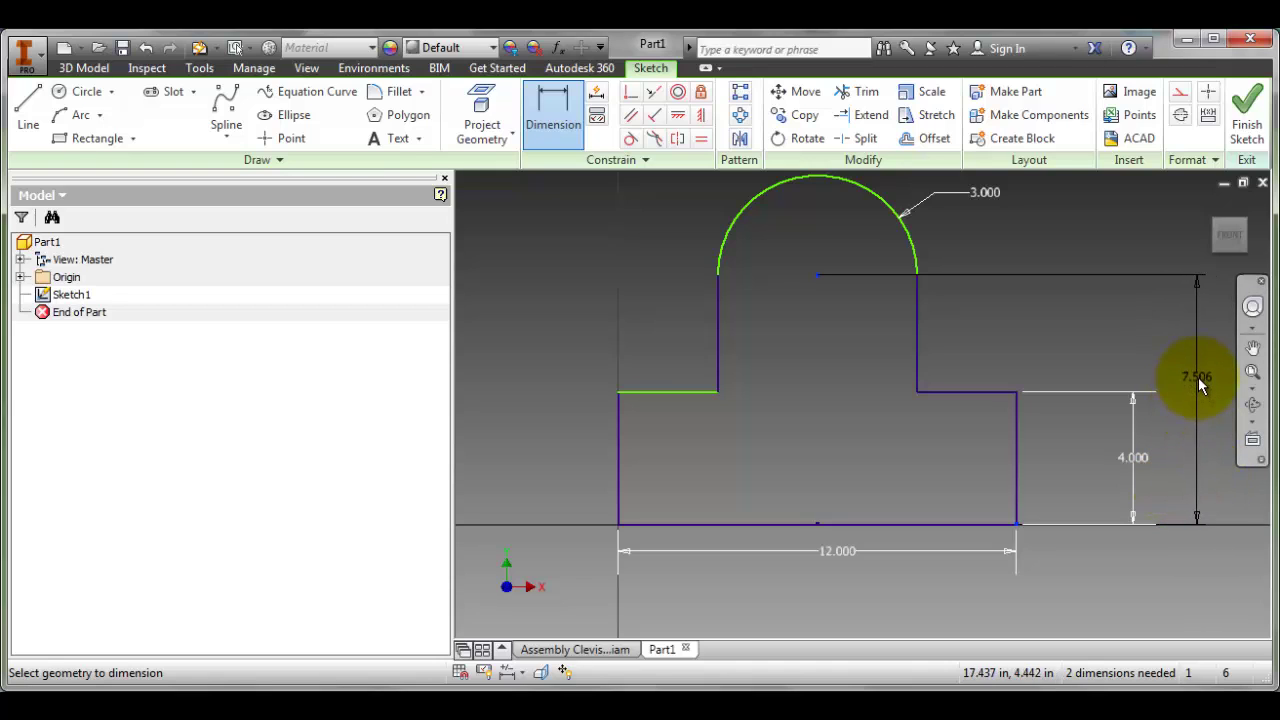
{"action": "left_click", "coordinate": [1201, 388]}
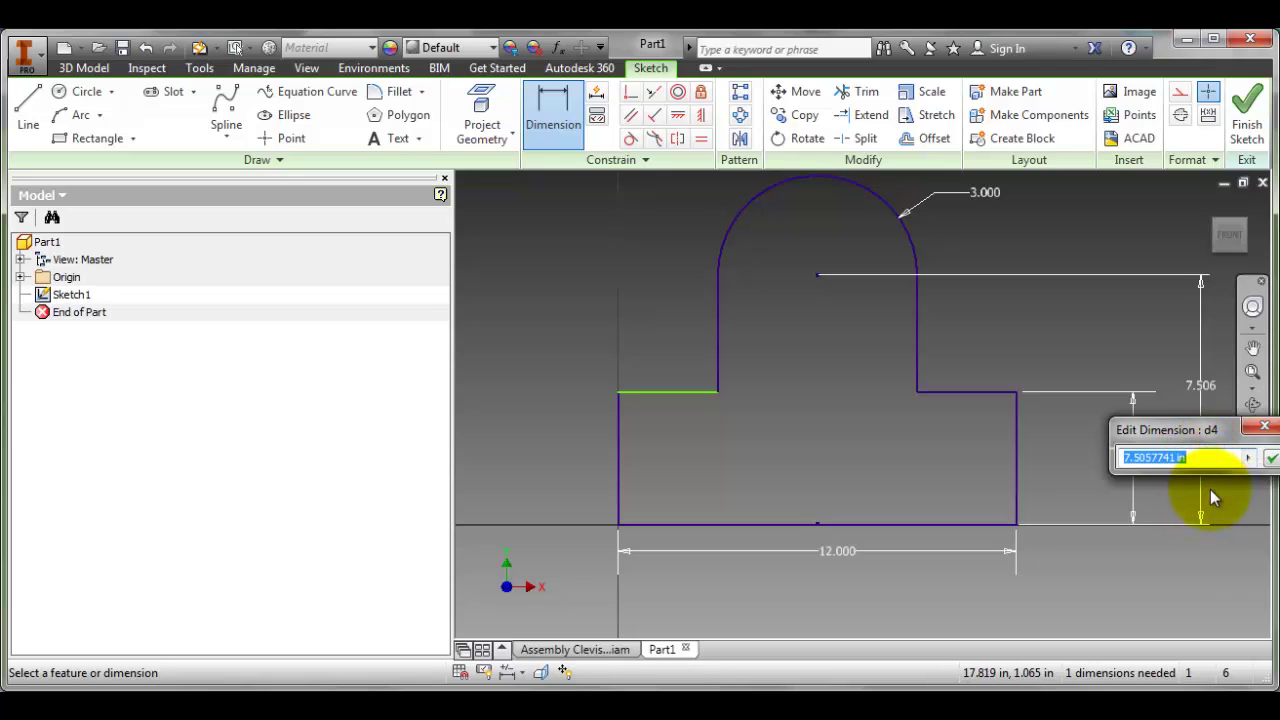
{"action": "type", "text": "8 3/4"}
{"action": "left_click", "coordinate": [1271, 458]}
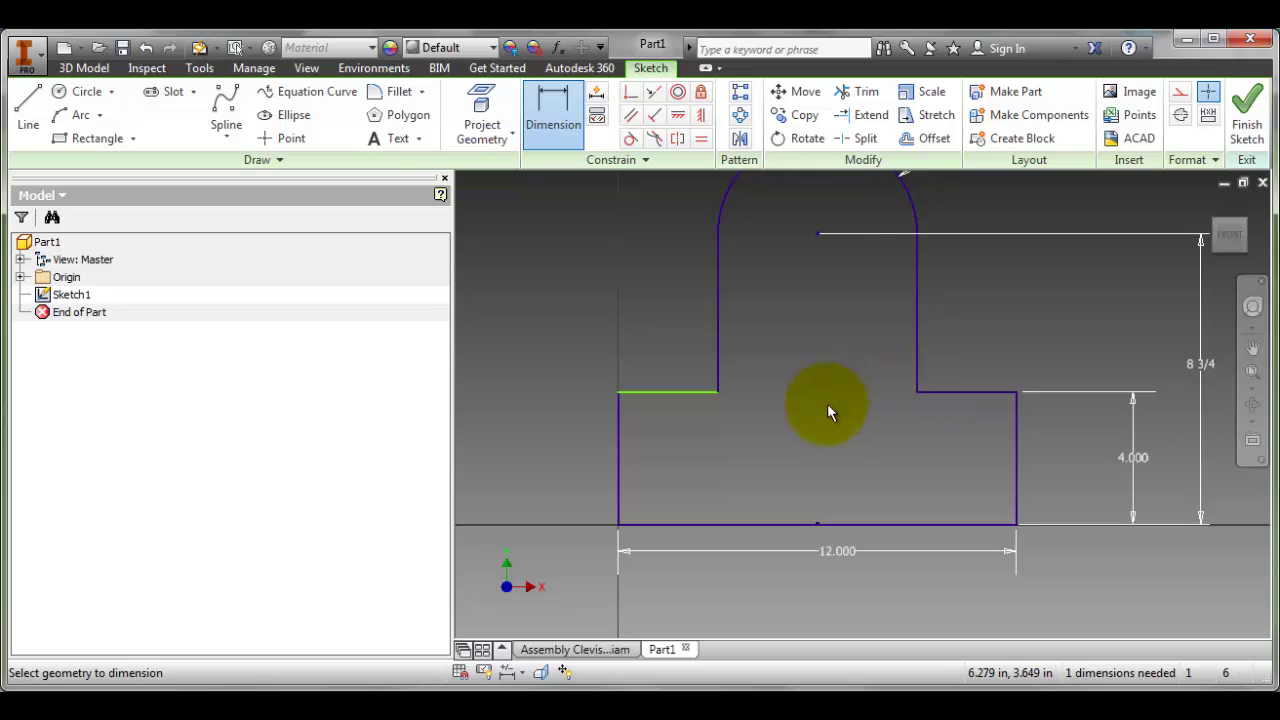
- Check the corner radii in the browser drawing and fillet the profile's left inner and outer step corners with a 1 in radius
{"action": "scroll", "coordinate": [825, 402], "scroll_direction": "down", "scroll_amount": 2}
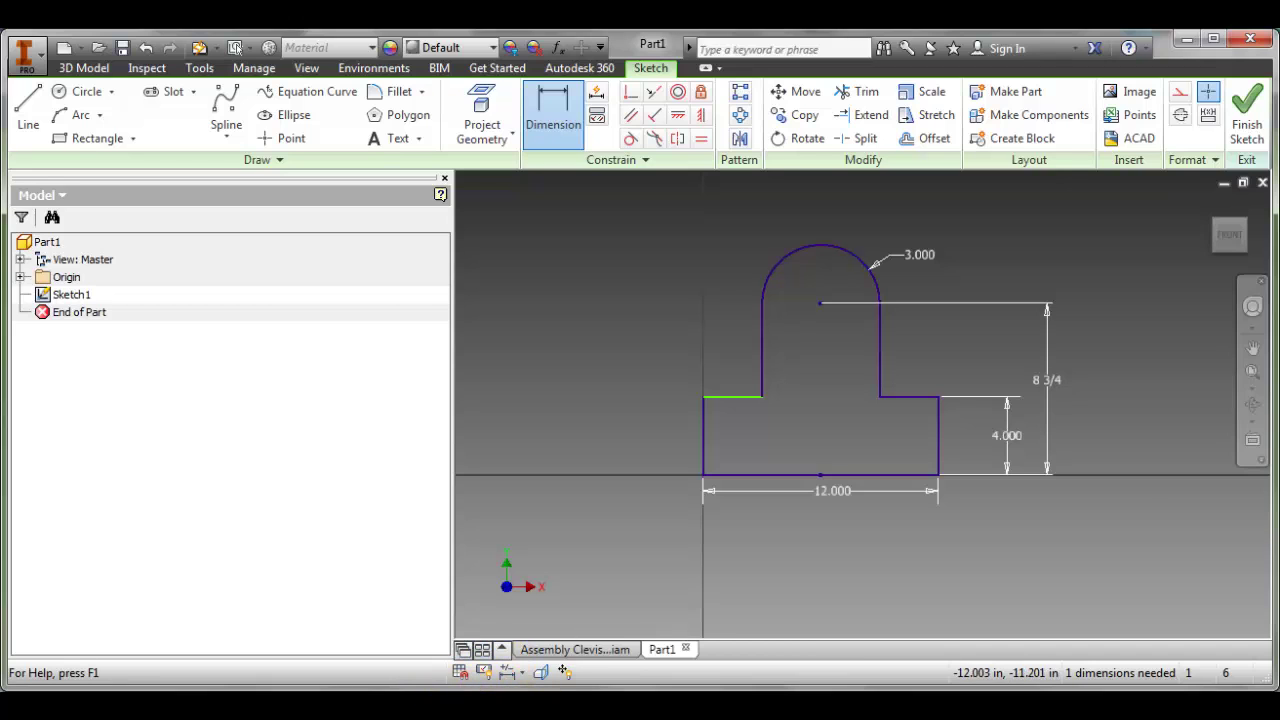
{"action": "left_click", "coordinate": [430, 710]}
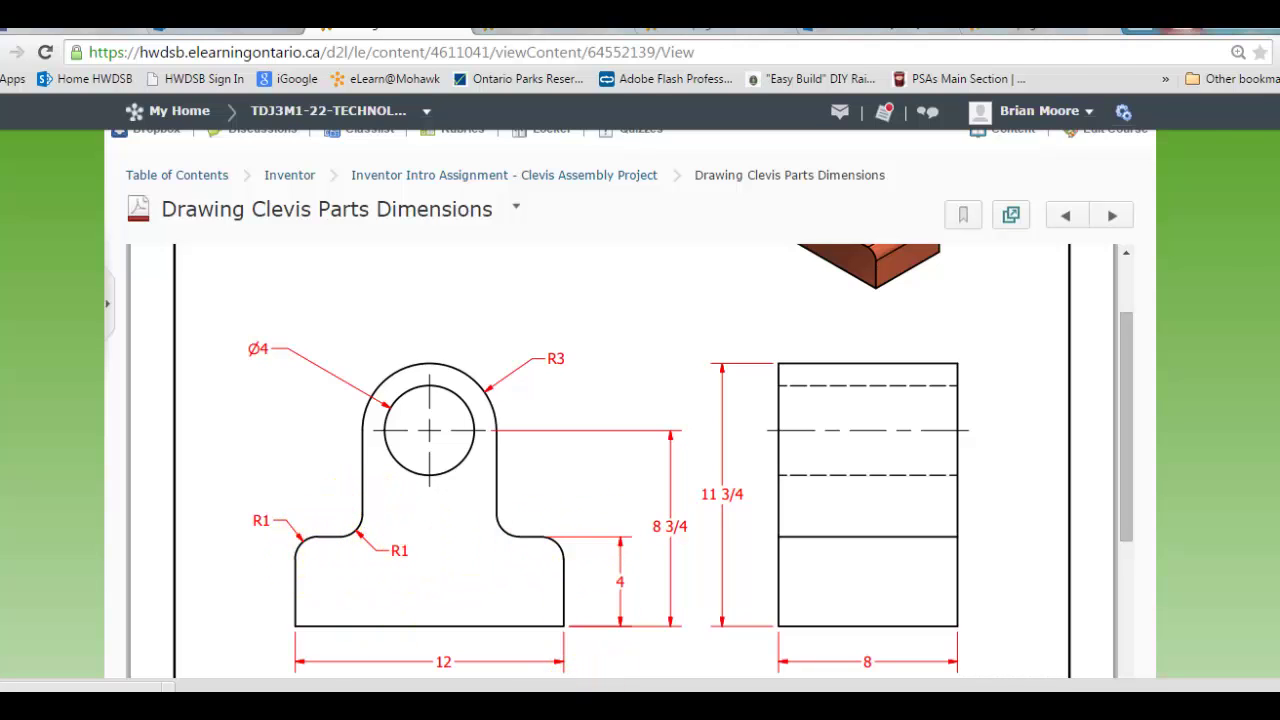
{"action": "left_click", "coordinate": [680, 708]}
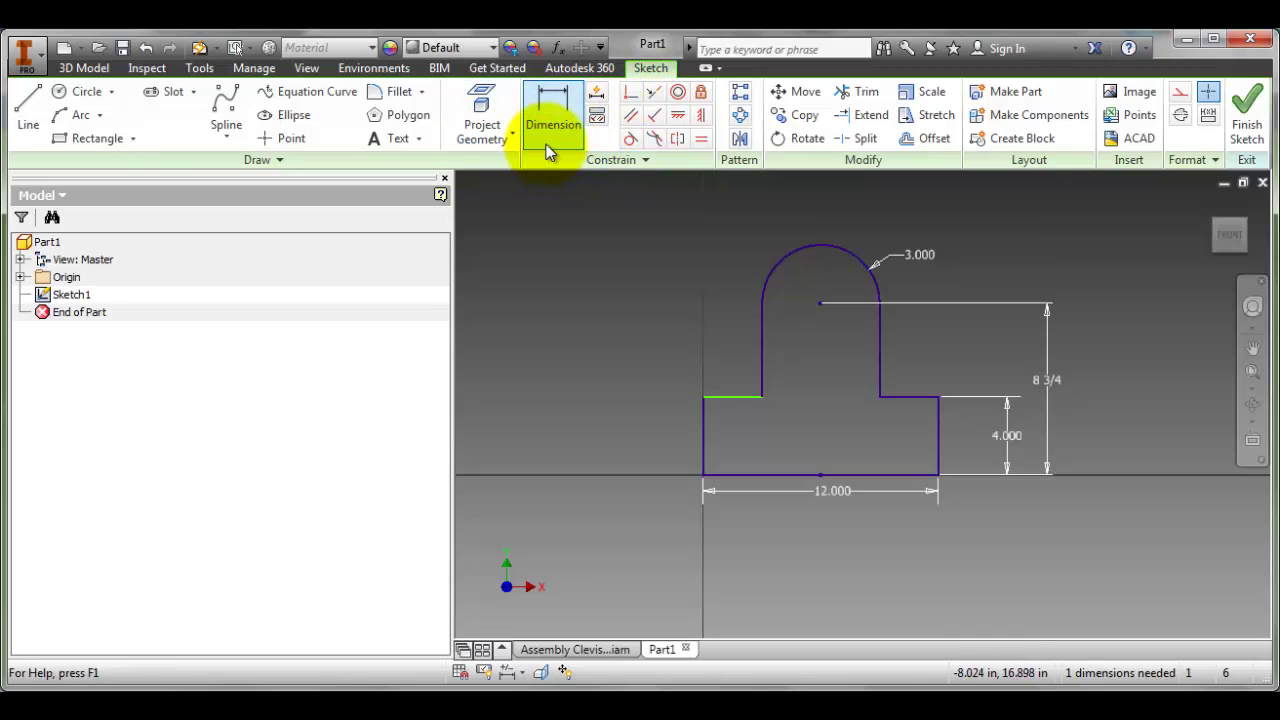
{"action": "left_click", "coordinate": [390, 94]}
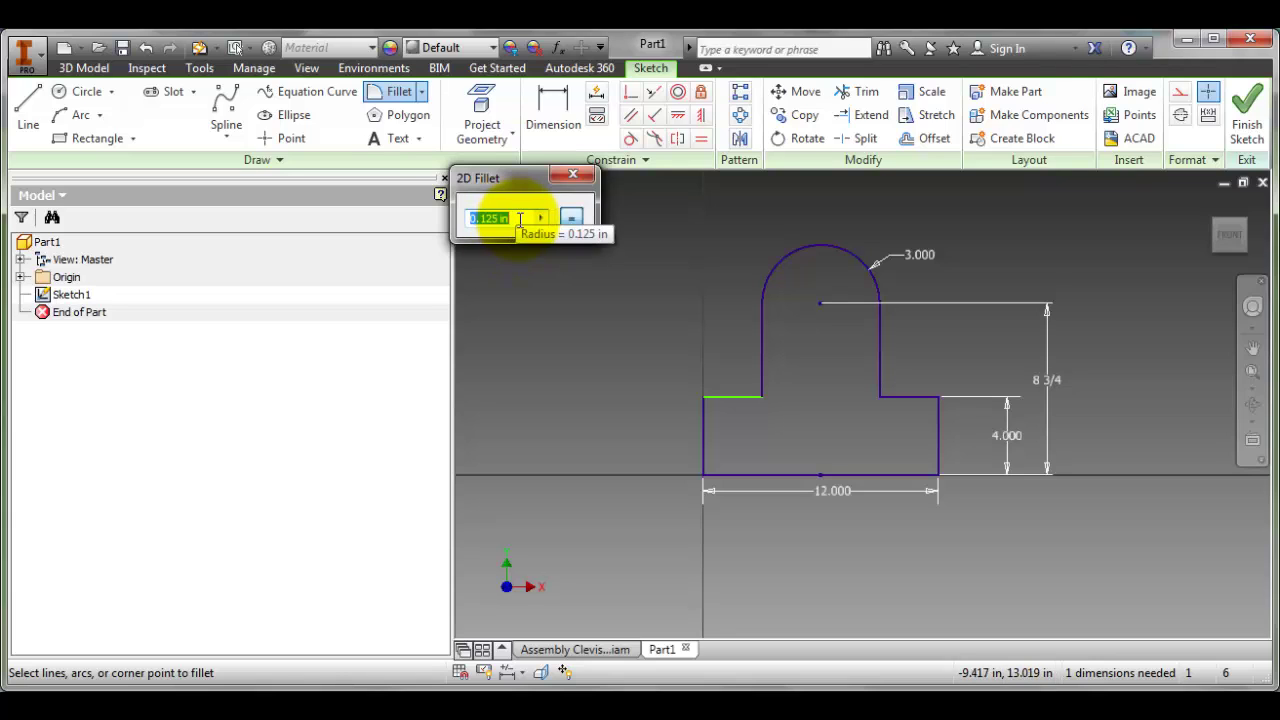
{"action": "type", "text": "1"}
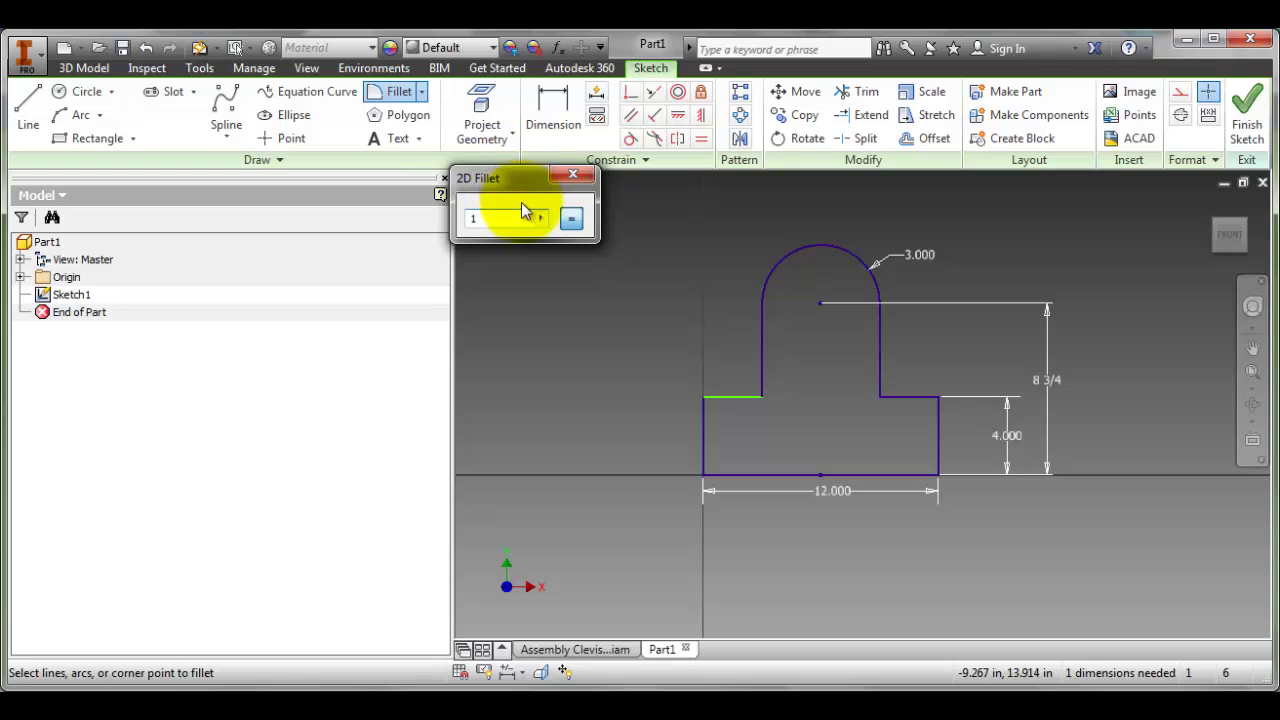
{"action": "key", "text": "Escape"}
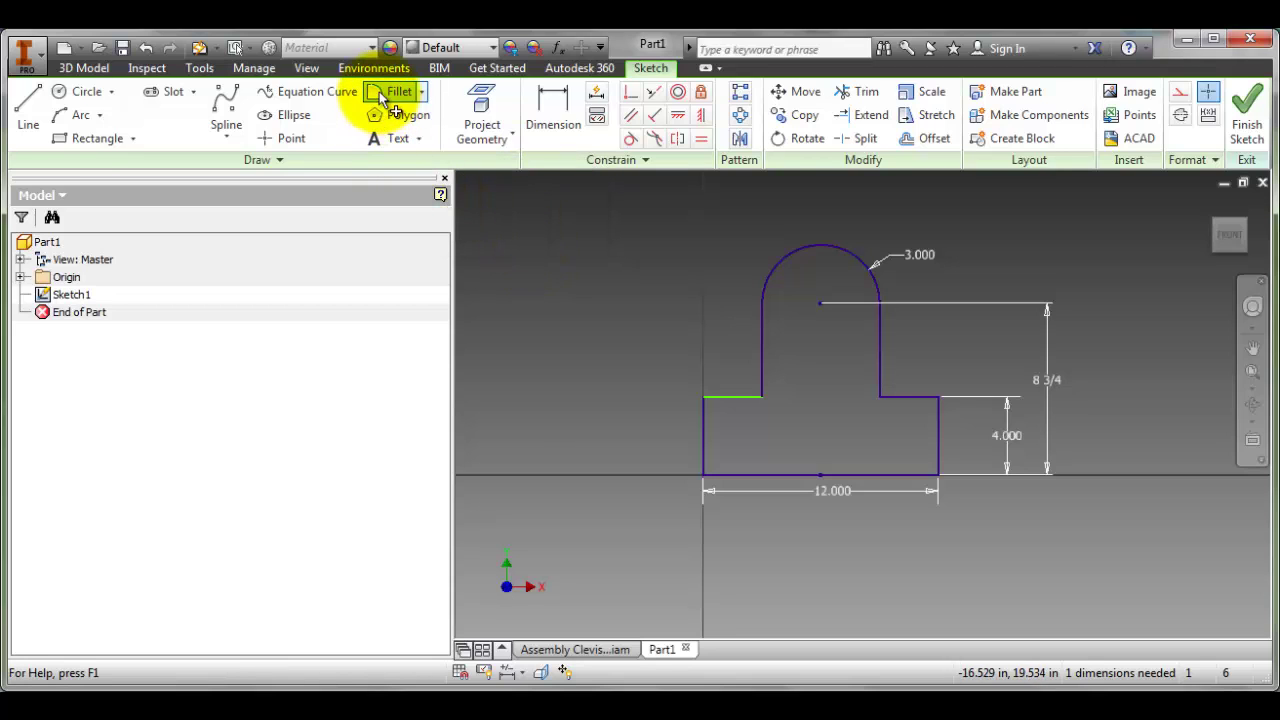
{"action": "left_click", "coordinate": [390, 91]}
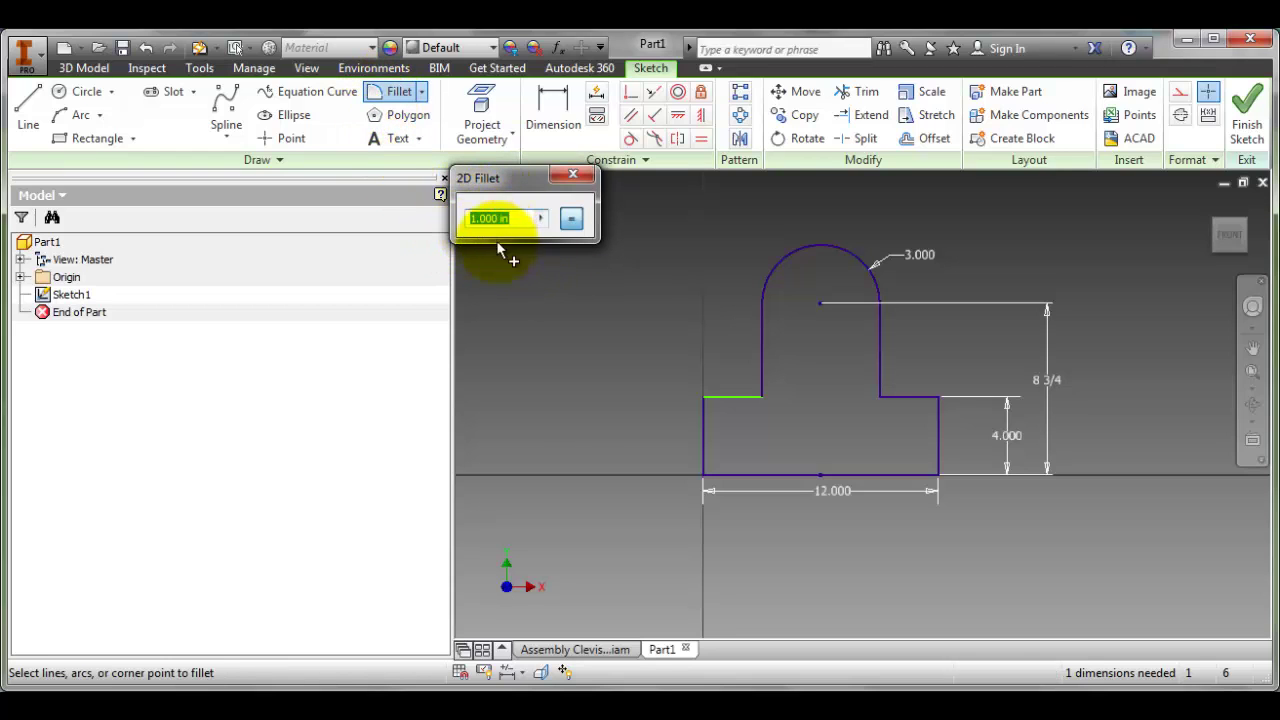
{"action": "left_click", "coordinate": [745, 399]}
{"action": "left_click", "coordinate": [760, 380]}
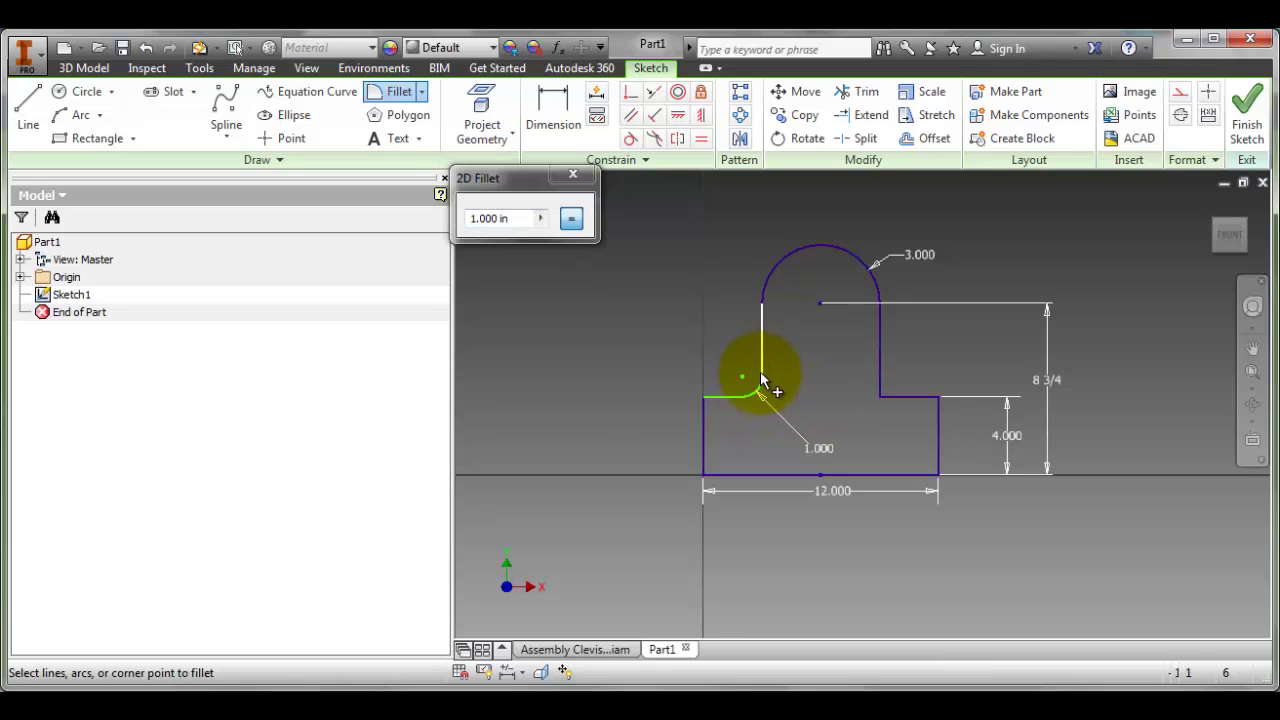
{"action": "left_click", "coordinate": [712, 399]}
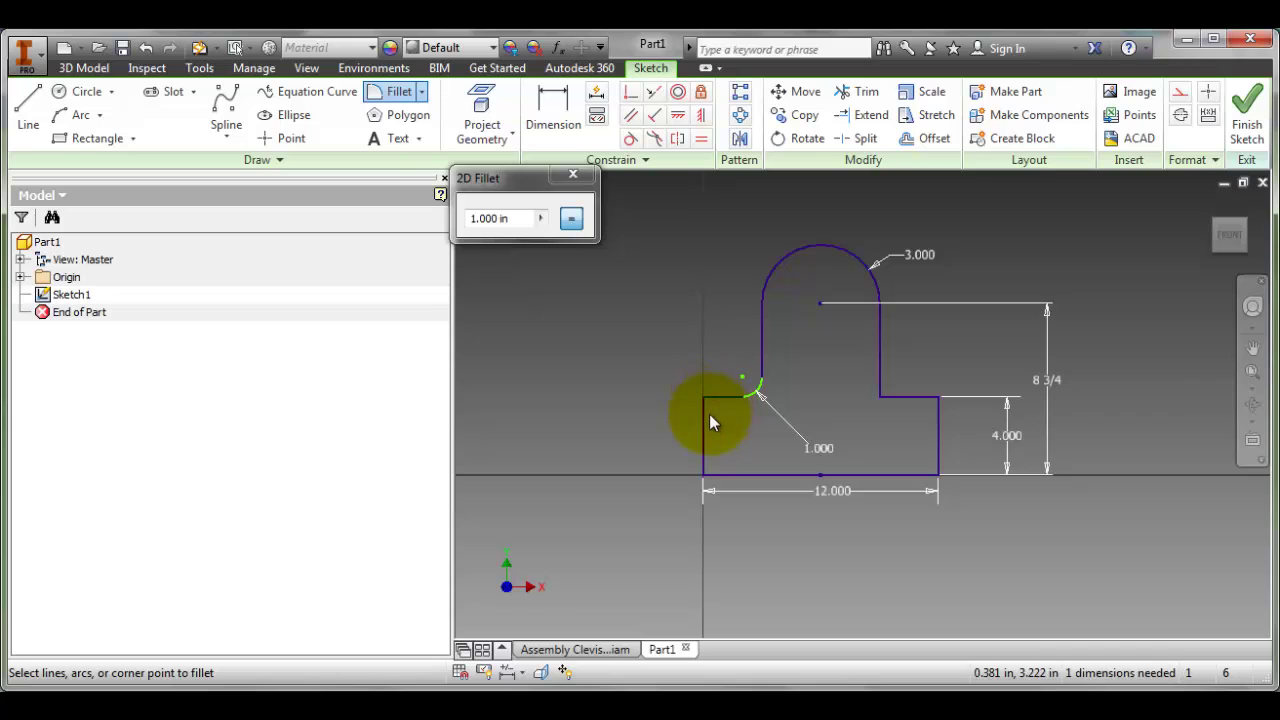
{"action": "left_click", "coordinate": [709, 422]}
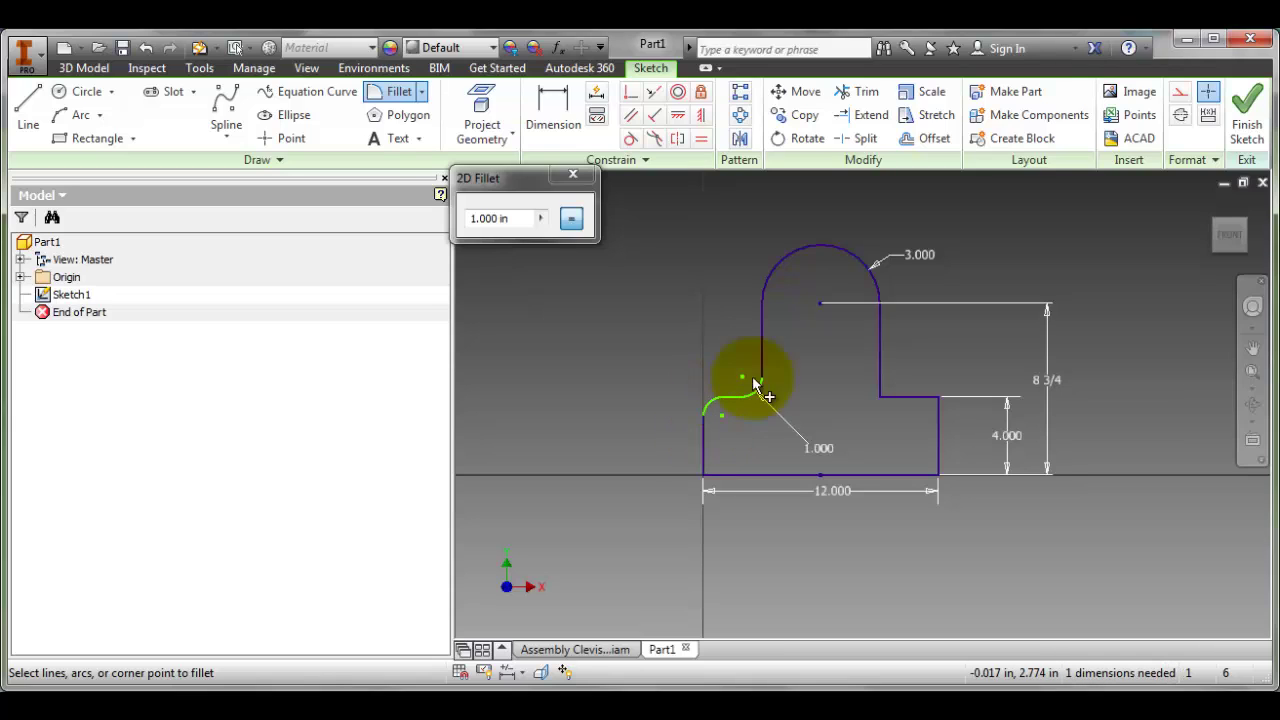
- Fillet the profile's right inner and outer step corners with the same 1 in radius
{"action": "left_click", "coordinate": [879, 366]}
{"action": "left_click", "coordinate": [902, 397]}
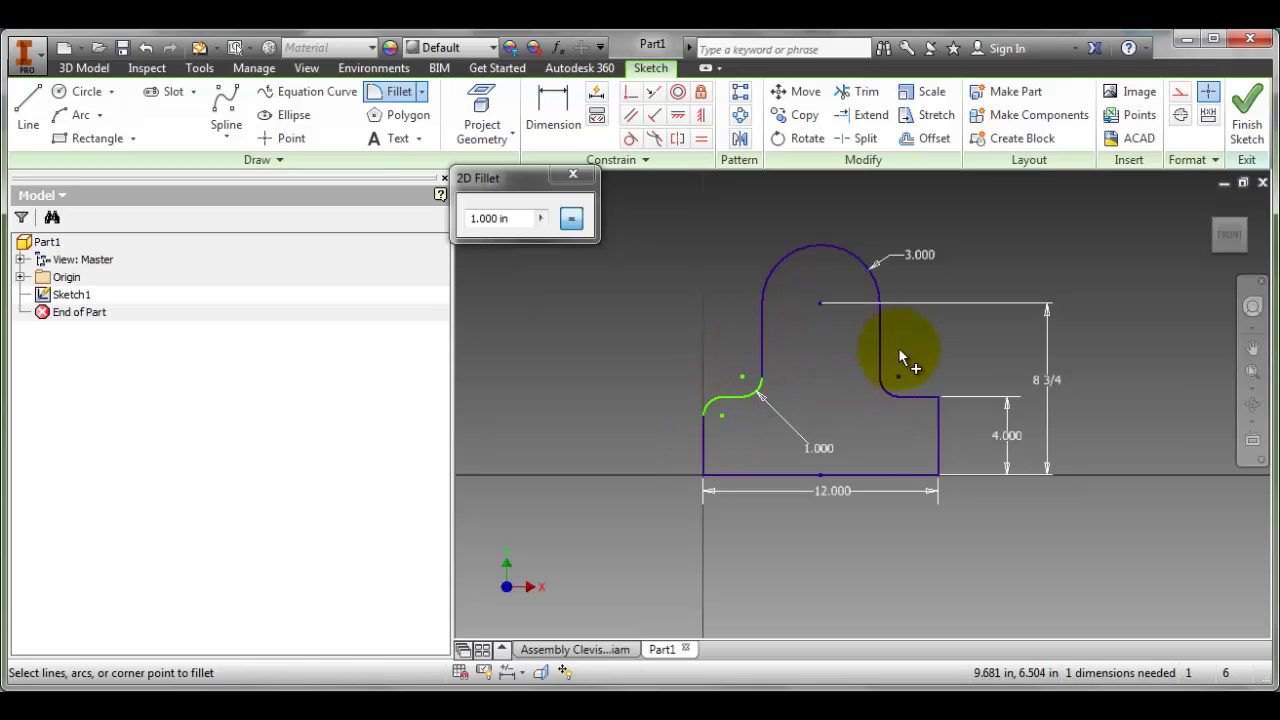
{"action": "left_click", "coordinate": [940, 428]}
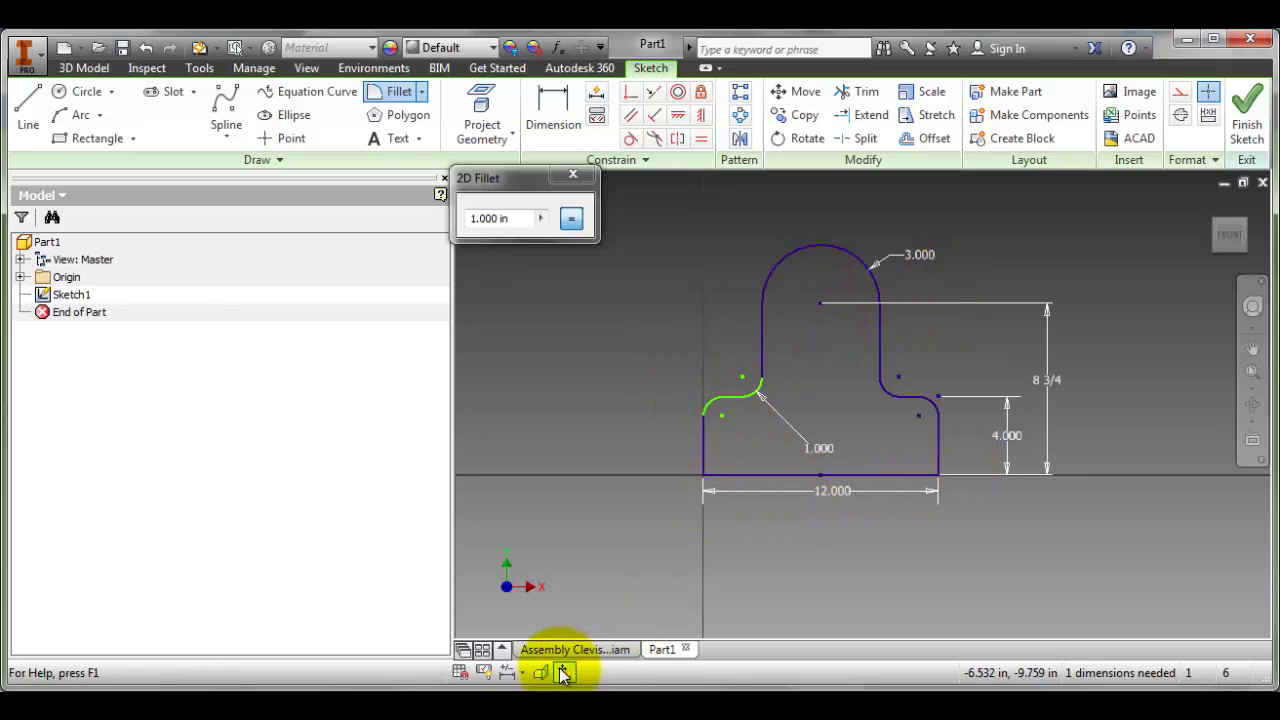
- Examine the isometric and orthographic views of the clevis in the browser drawing and return to Inventor
{"action": "left_click", "coordinate": [458, 603]}
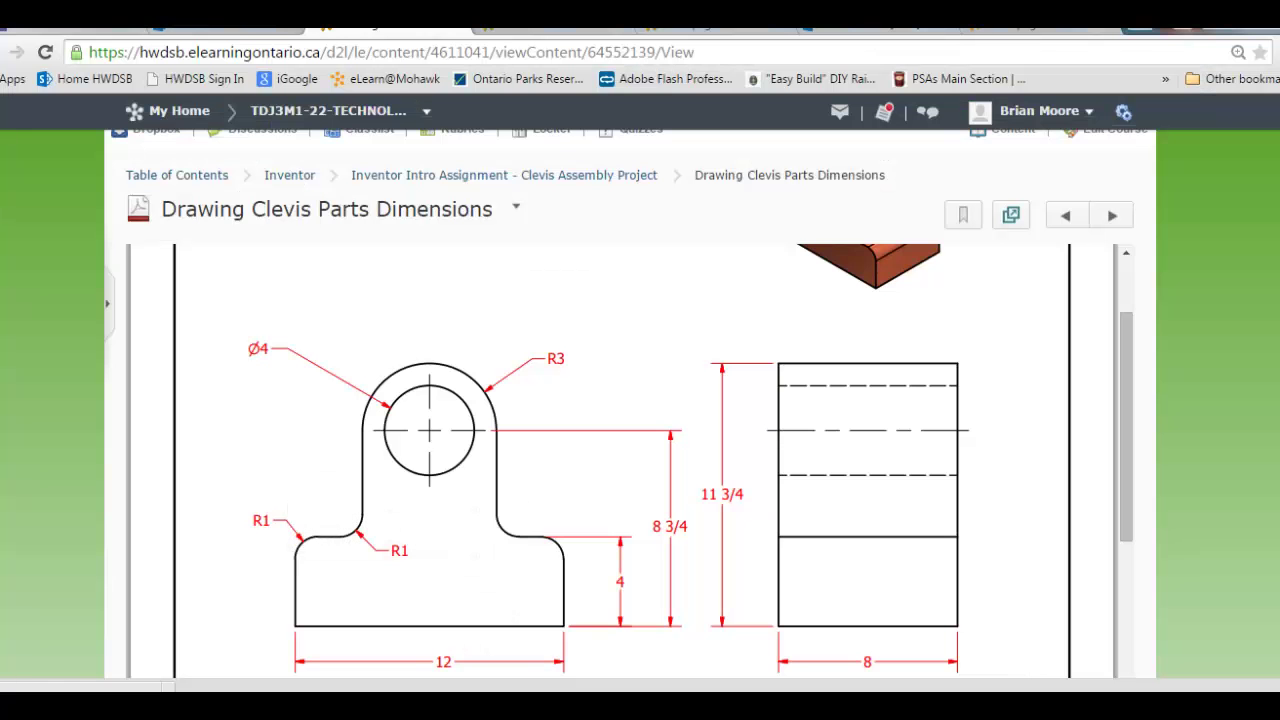
{"action": "scroll", "coordinate": [670, 487], "scroll_direction": "up", "scroll_amount": 3}
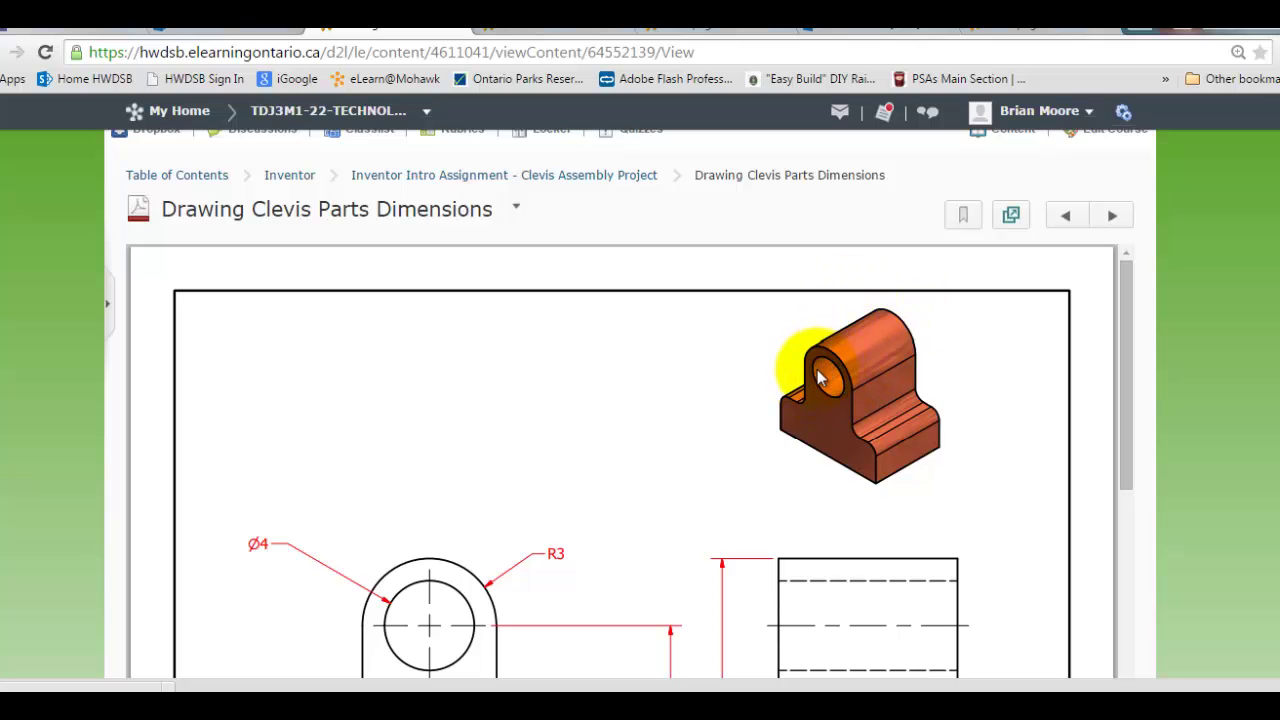
{"action": "scroll", "coordinate": [818, 500], "scroll_direction": "down", "scroll_amount": 1}
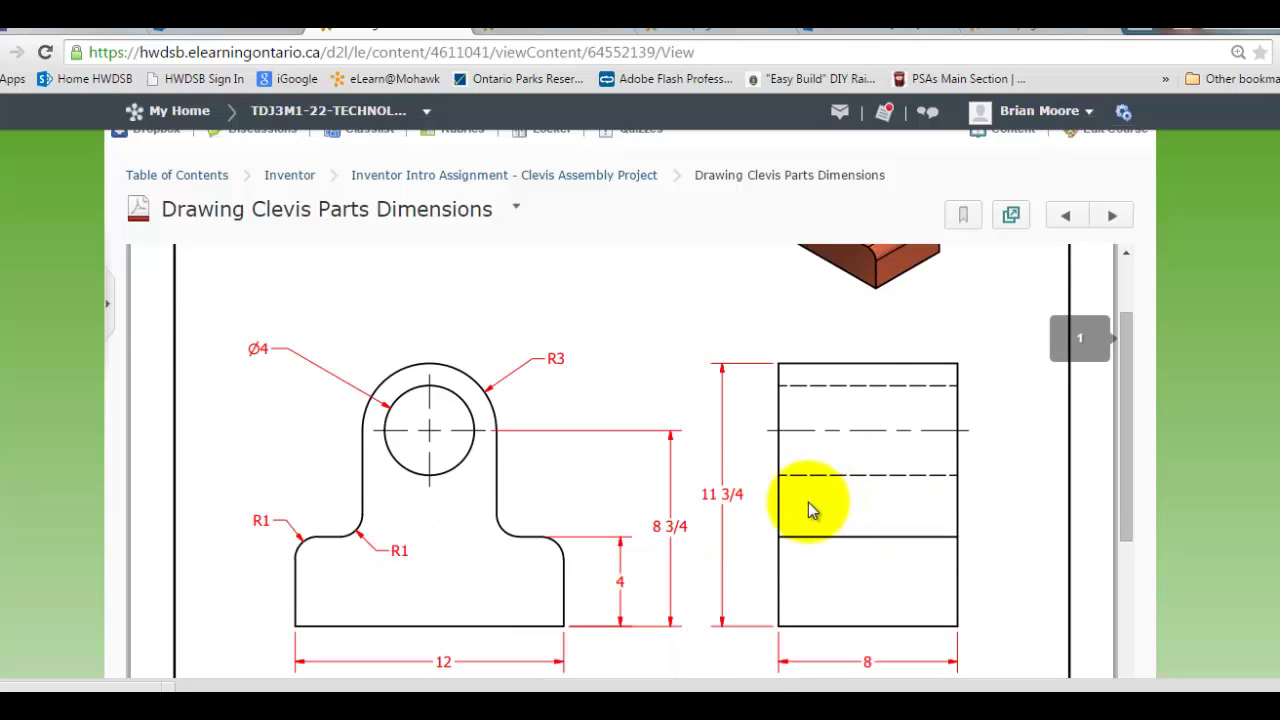
{"action": "scroll", "coordinate": [808, 502], "scroll_direction": "down", "scroll_amount": 1}
{"action": "scroll", "coordinate": [789, 534], "scroll_direction": "down", "scroll_amount": 1}
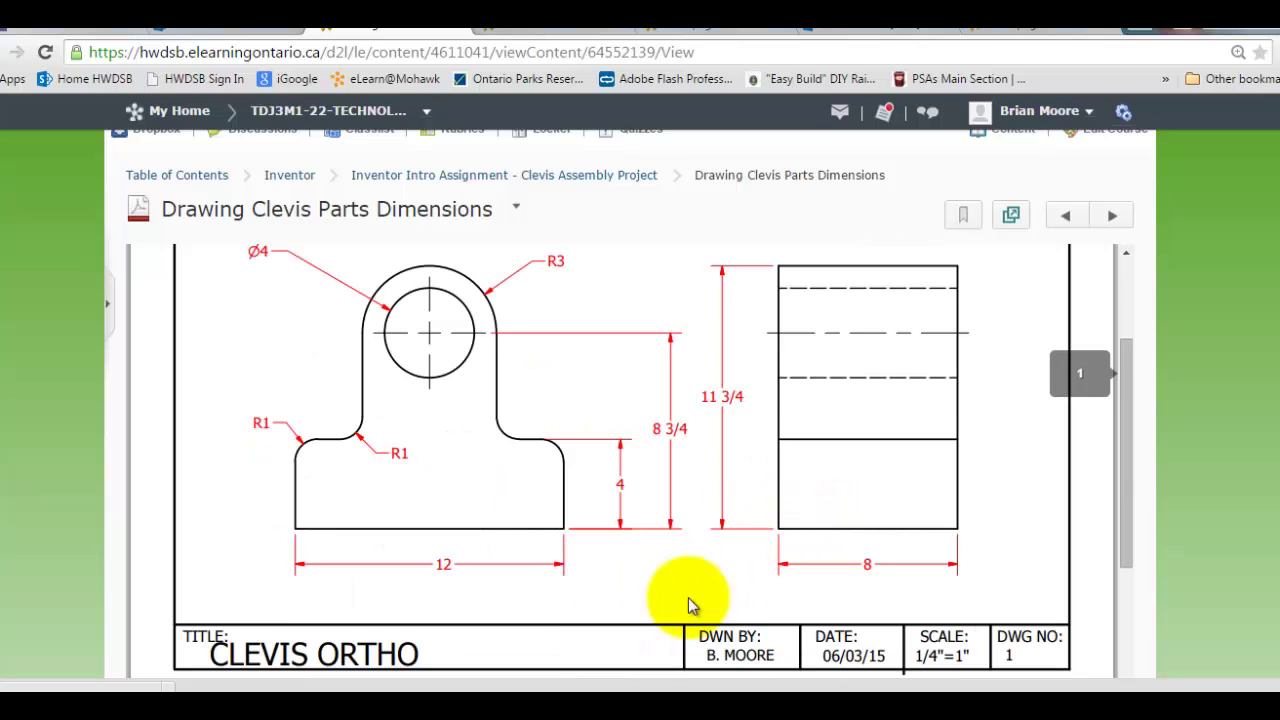
{"action": "key", "text": "alt+Tab"}
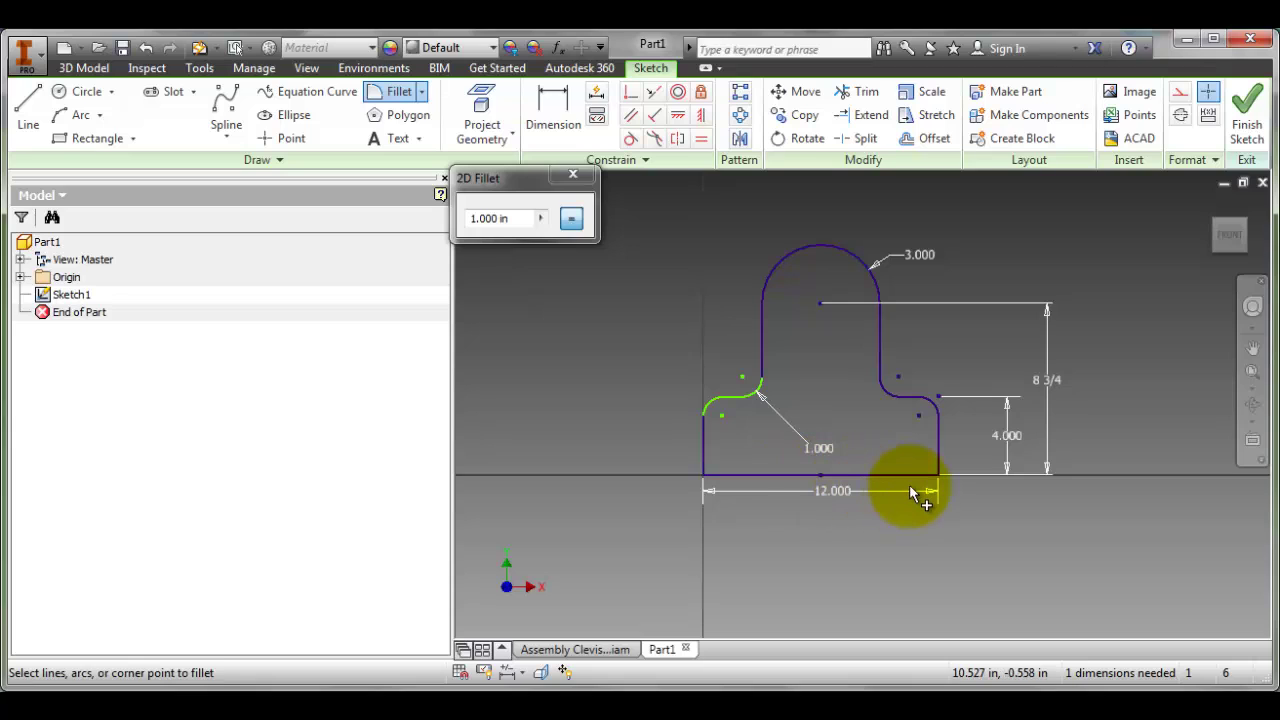
- Finish the profile sketch, try the view orientations and return to the isometric home view
{"action": "left_click", "coordinate": [1245, 118]}
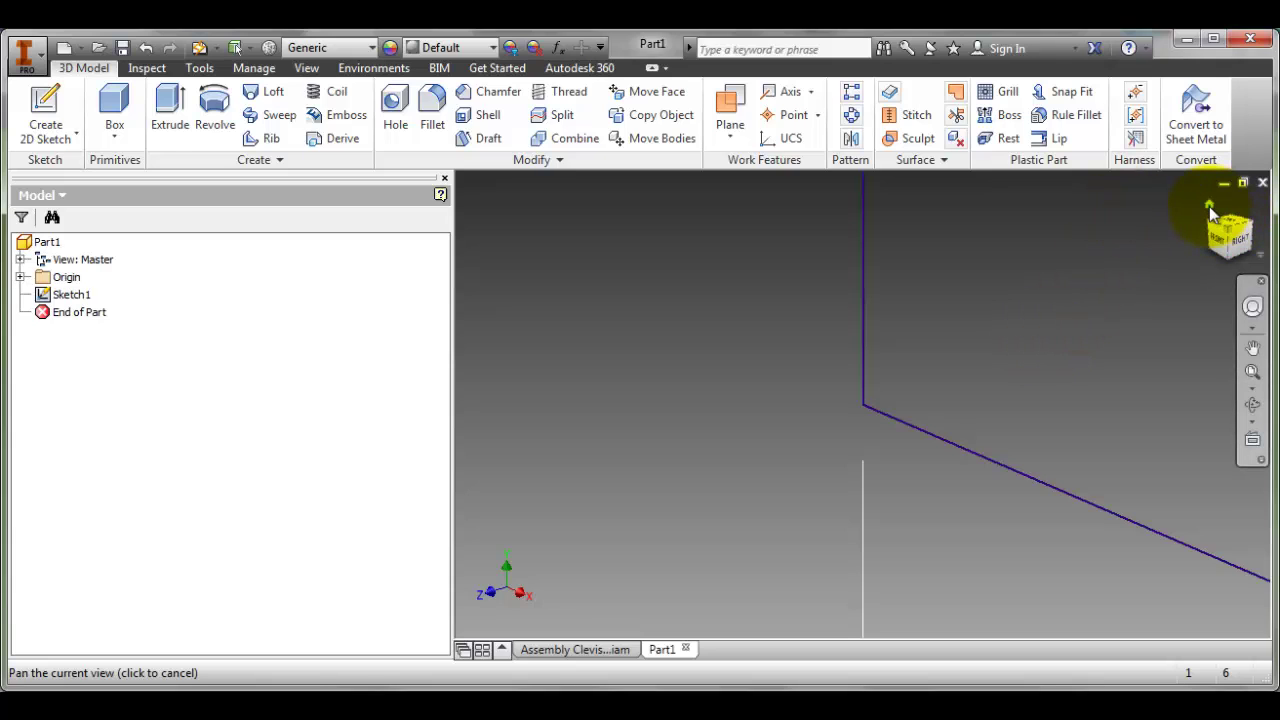
{"action": "left_click", "coordinate": [1210, 210]}
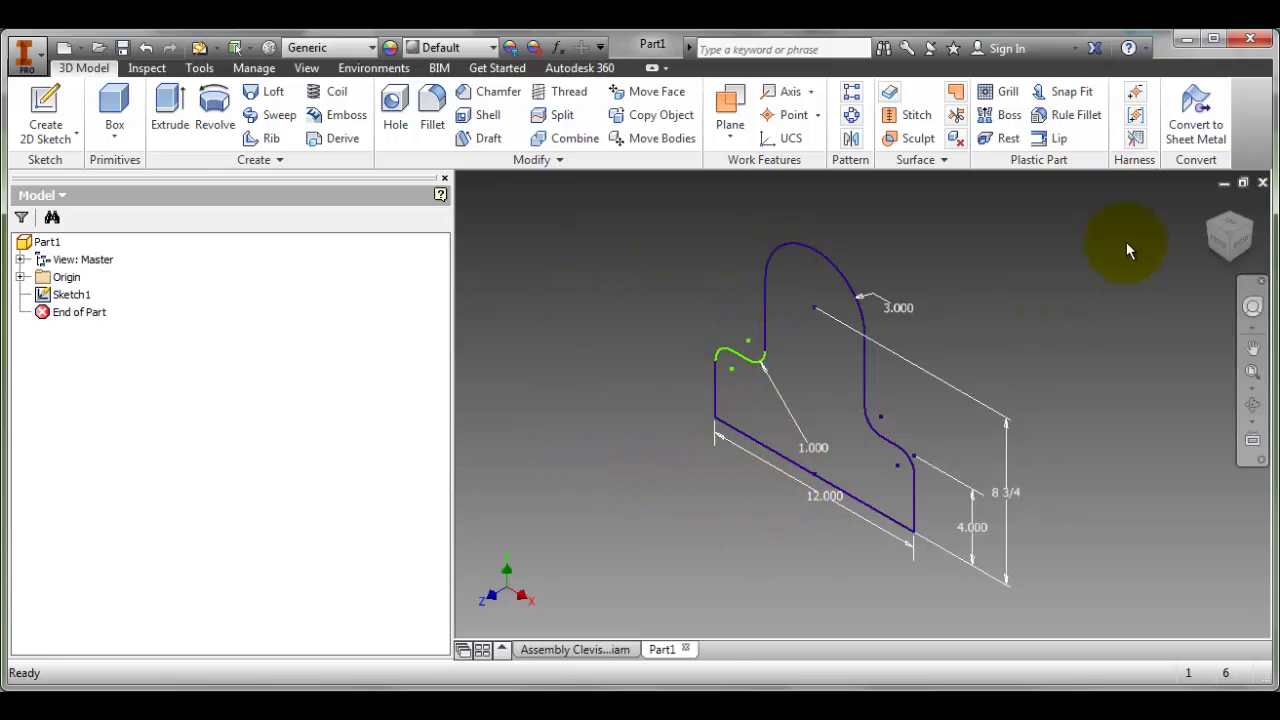
{"action": "mouse_move", "coordinate": [1232, 243]}
{"action": "left_mouse_down"}
{"action": "mouse_move", "coordinate": [1226, 294]}
{"action": "mouse_move", "coordinate": [1232, 213]}
{"action": "left_mouse_up"}
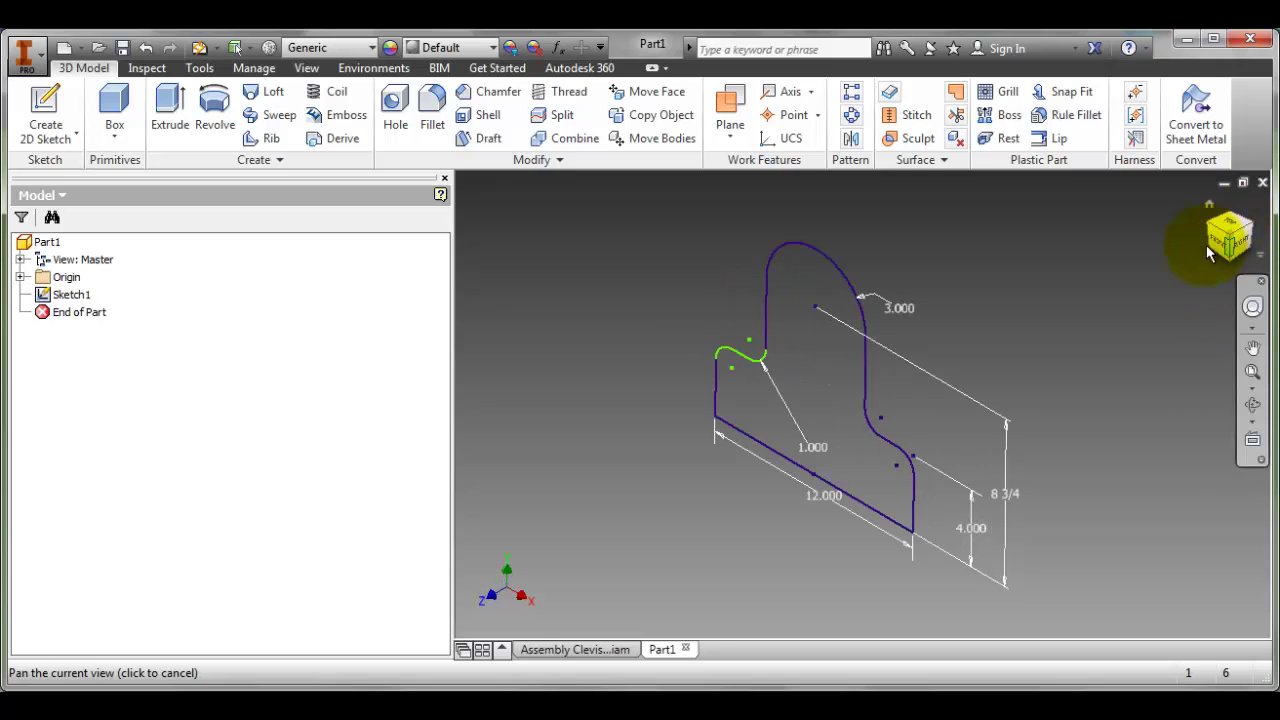
{"action": "left_click", "coordinate": [1216, 243]}
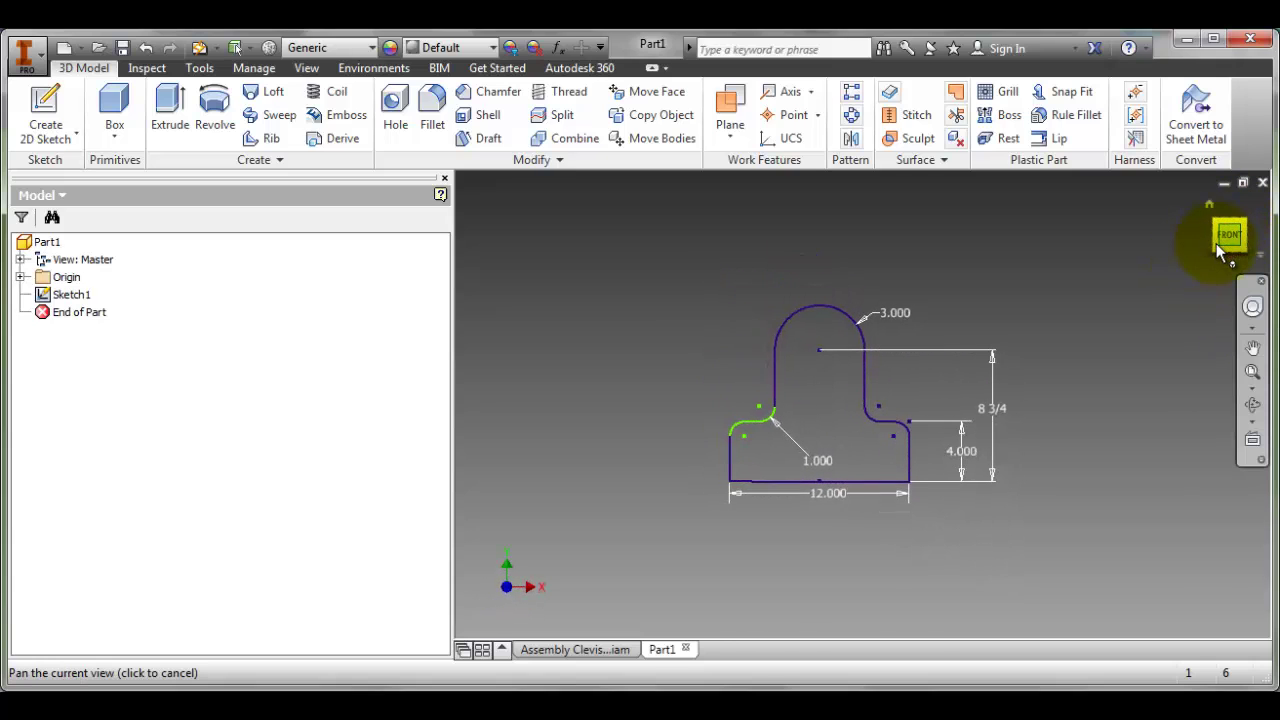
{"action": "left_click", "coordinate": [1231, 219]}
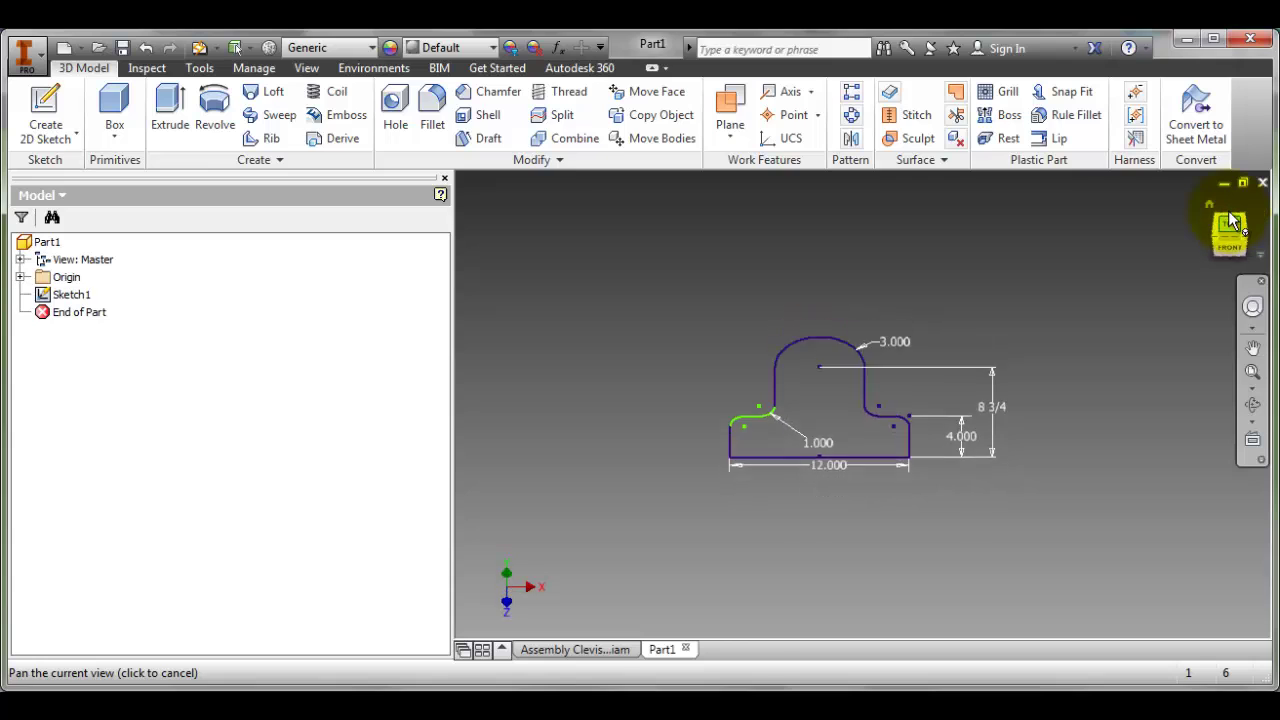
{"action": "left_click", "coordinate": [1210, 206]}
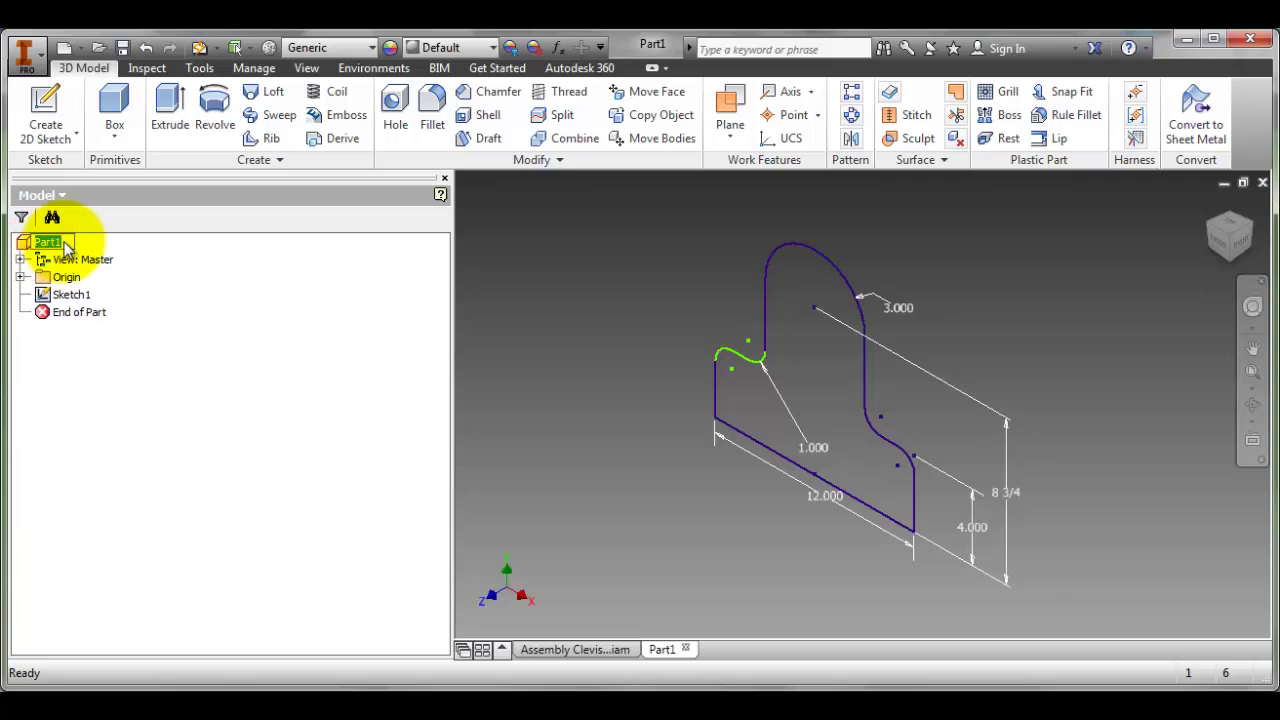
- Name the part Clevis
{"action": "left_click_drag", "start_coordinate": [64, 243], "coordinate": [32, 243]}
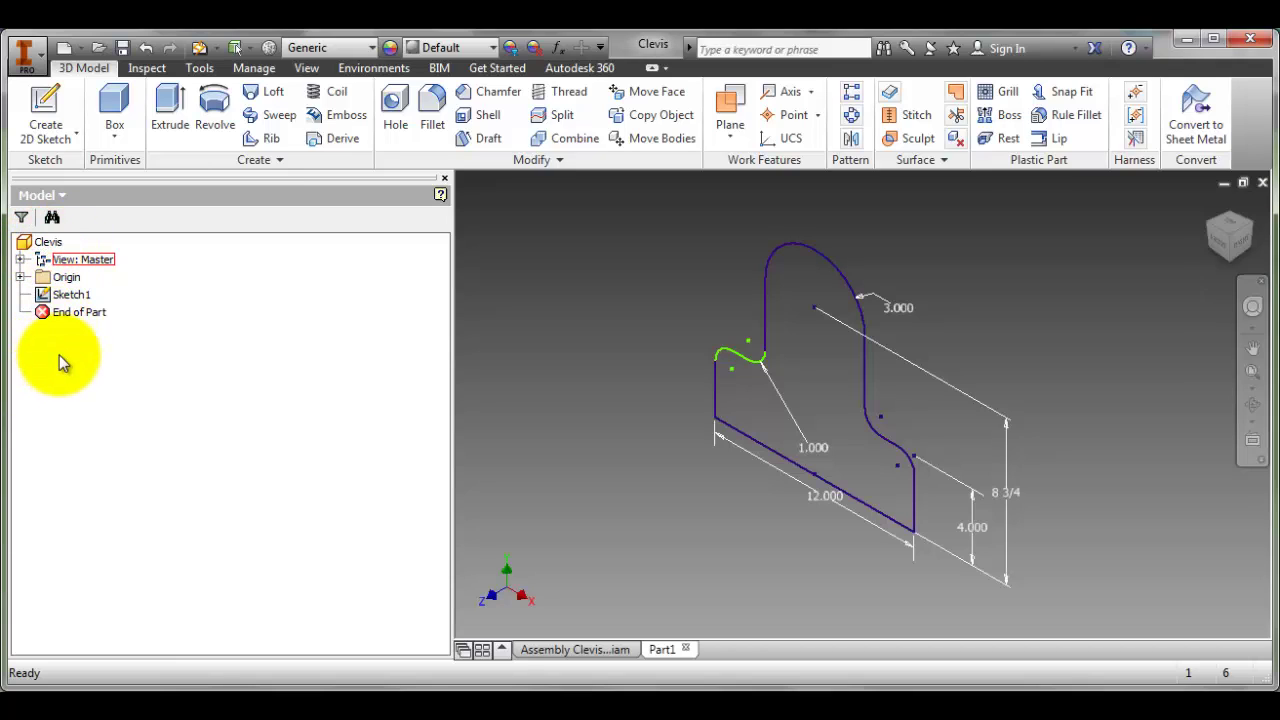
{"action": "left_click", "coordinate": [34, 241]}
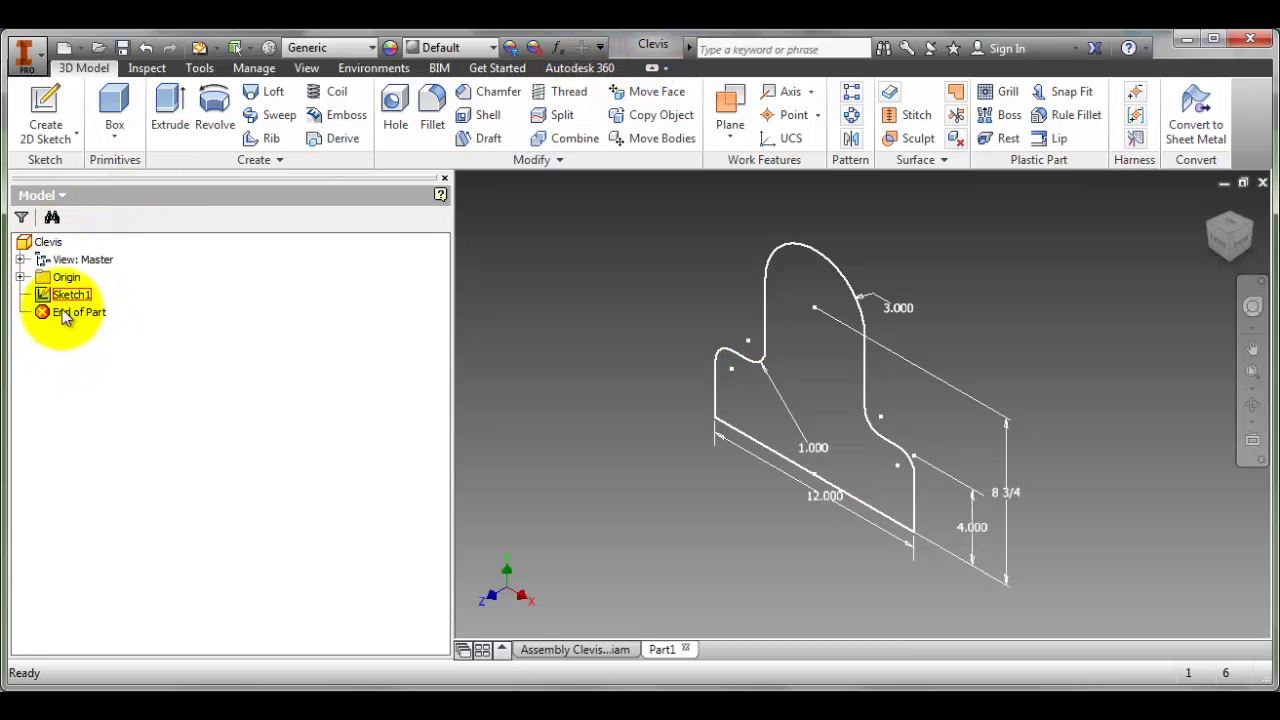
- Examine the origin planes, axes and center point listed in the part's model tree
{"action": "left_click", "coordinate": [20, 277]}
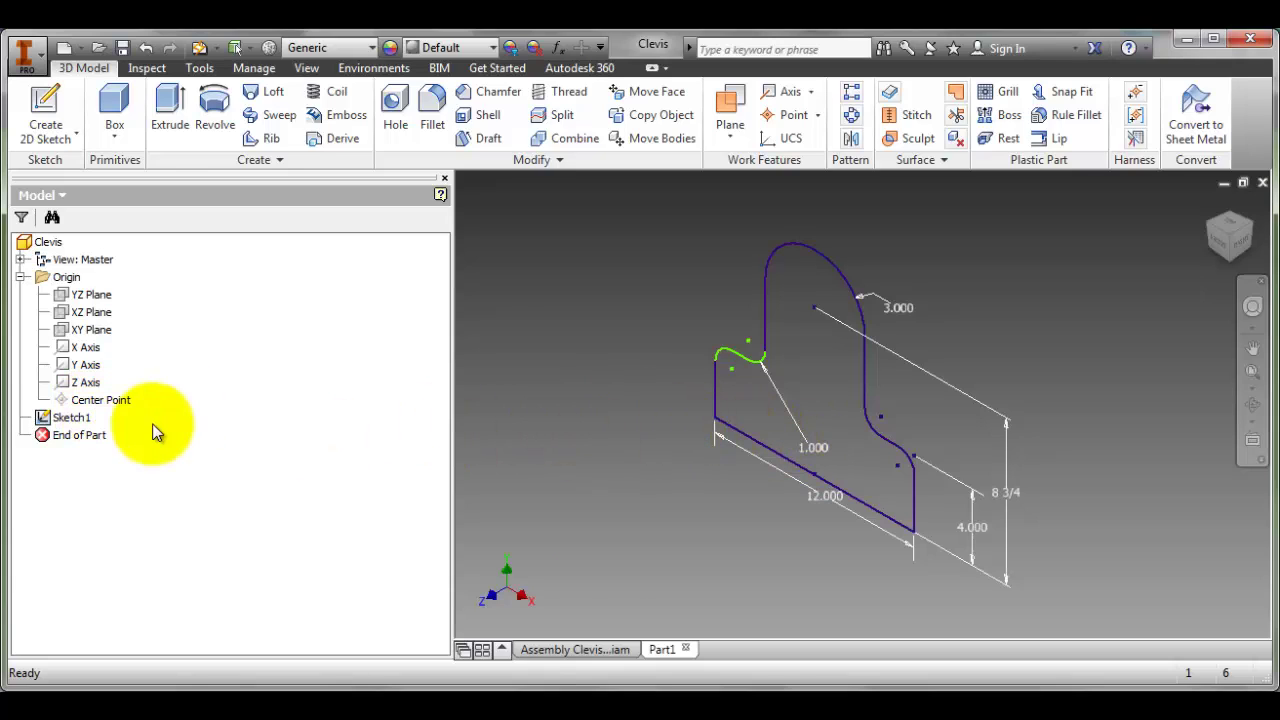
{"action": "left_click", "coordinate": [20, 277]}
{"action": "left_click", "coordinate": [20, 277]}
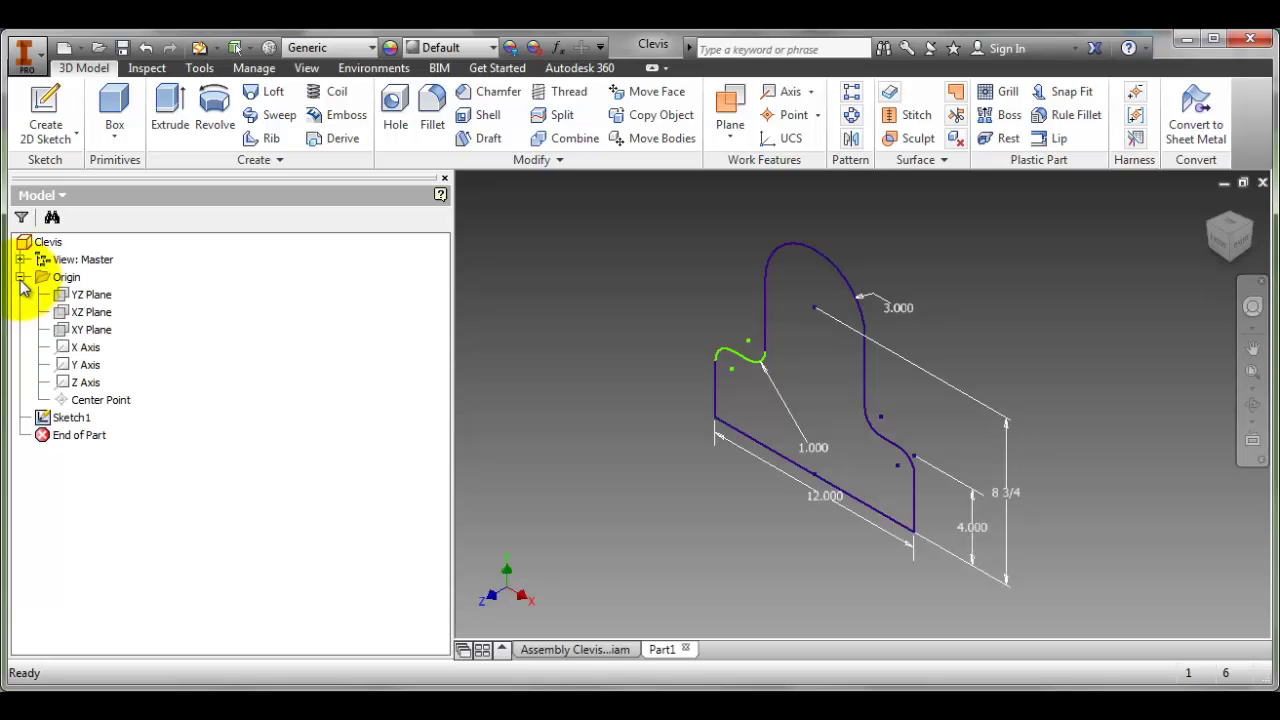
{"action": "left_click", "coordinate": [20, 277]}
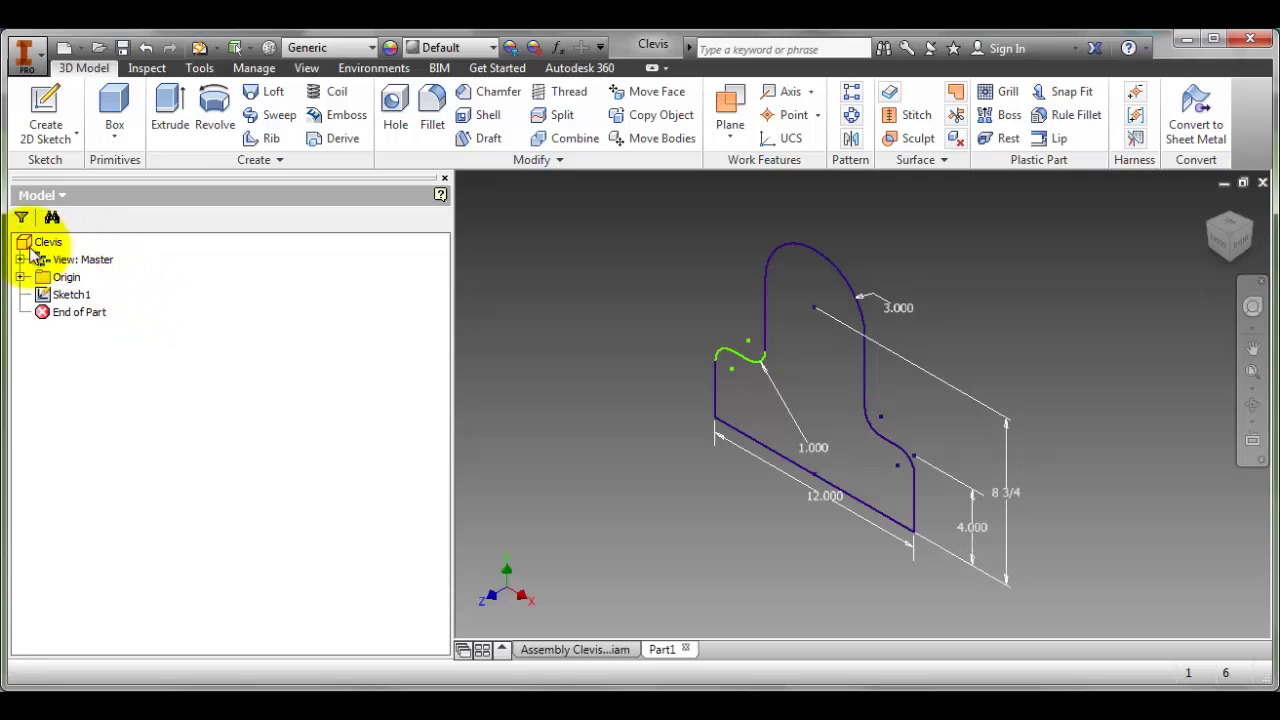
- Extrude the clevis profile sketch 8 in symmetrically about its sketch plane, checking the depth against the browser drawing
{"action": "left_click", "coordinate": [68, 295]}
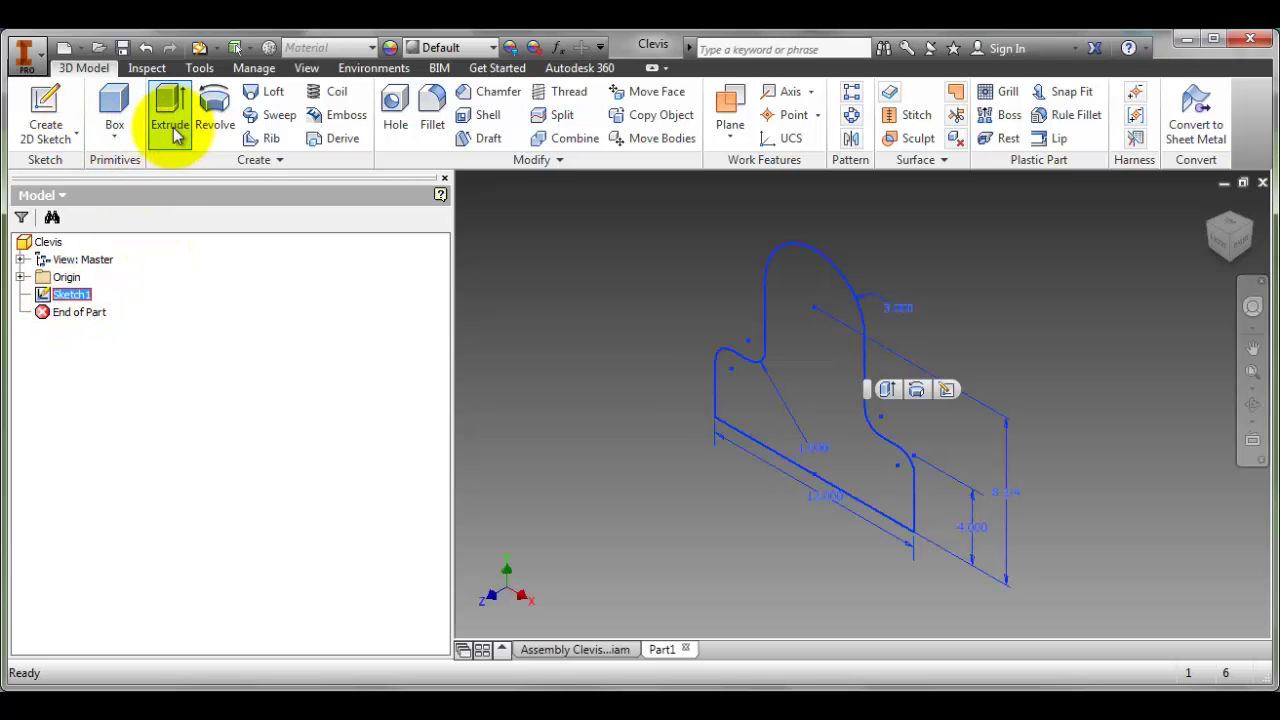
{"action": "left_click", "coordinate": [171, 125]}
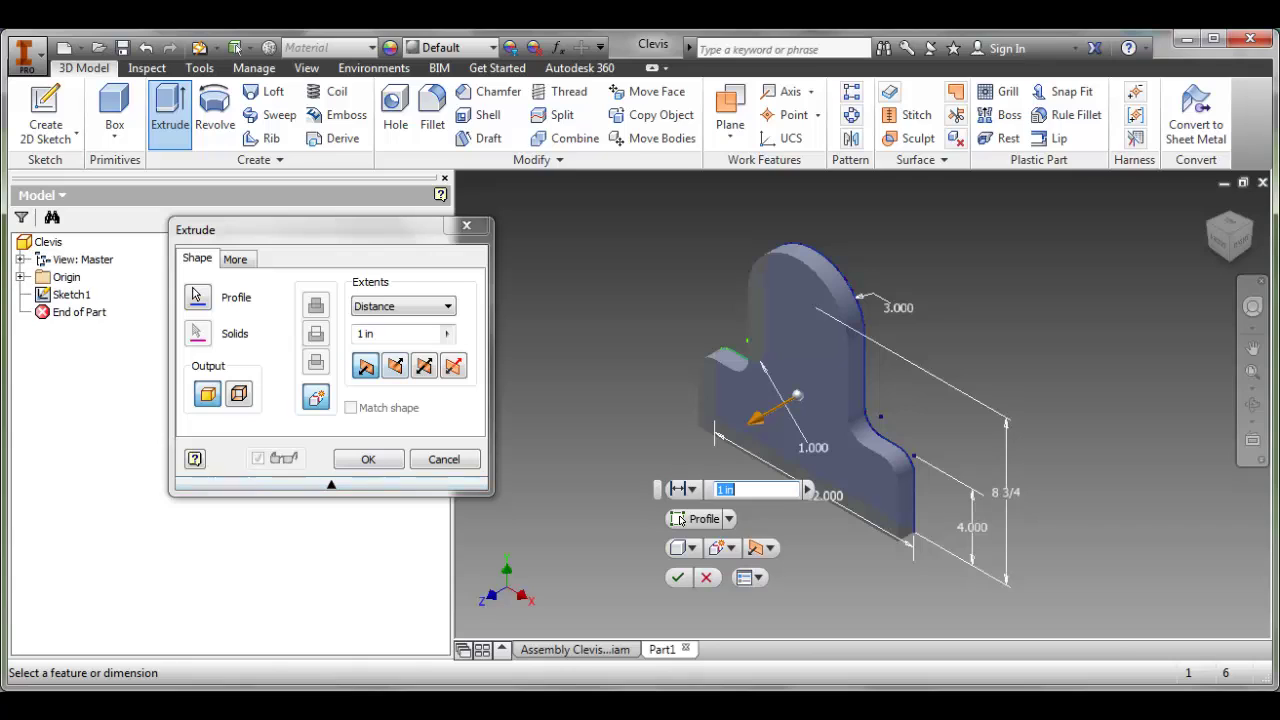
{"action": "left_click", "coordinate": [740, 706]}
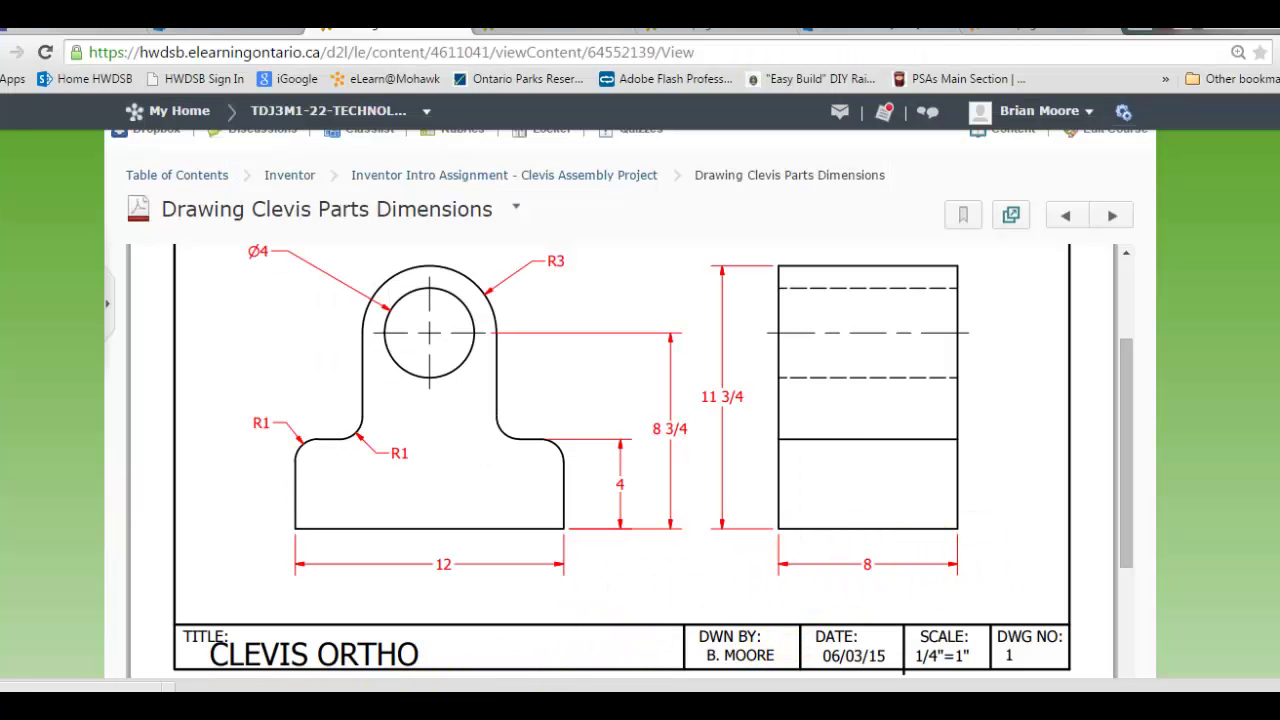
{"action": "left_click", "coordinate": [592, 706]}
{"action": "left_click_drag", "start_coordinate": [403, 339], "coordinate": [236, 367]}
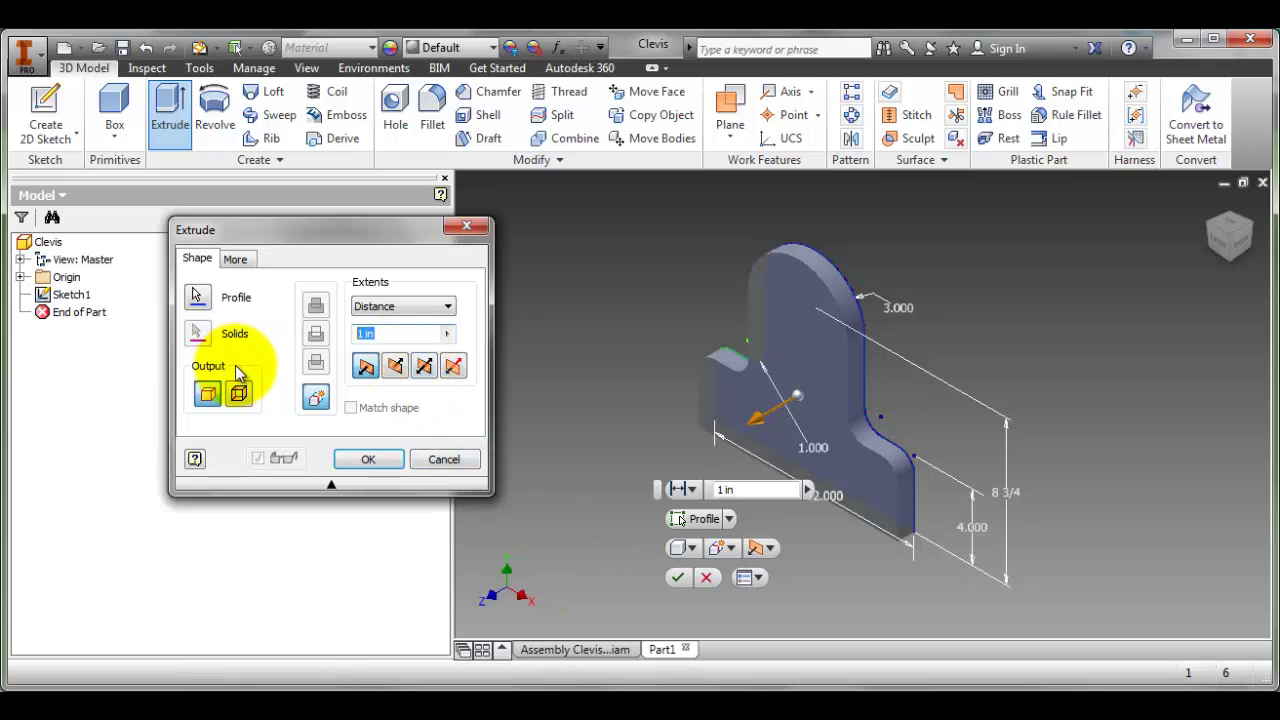
{"action": "type", "text": "8"}
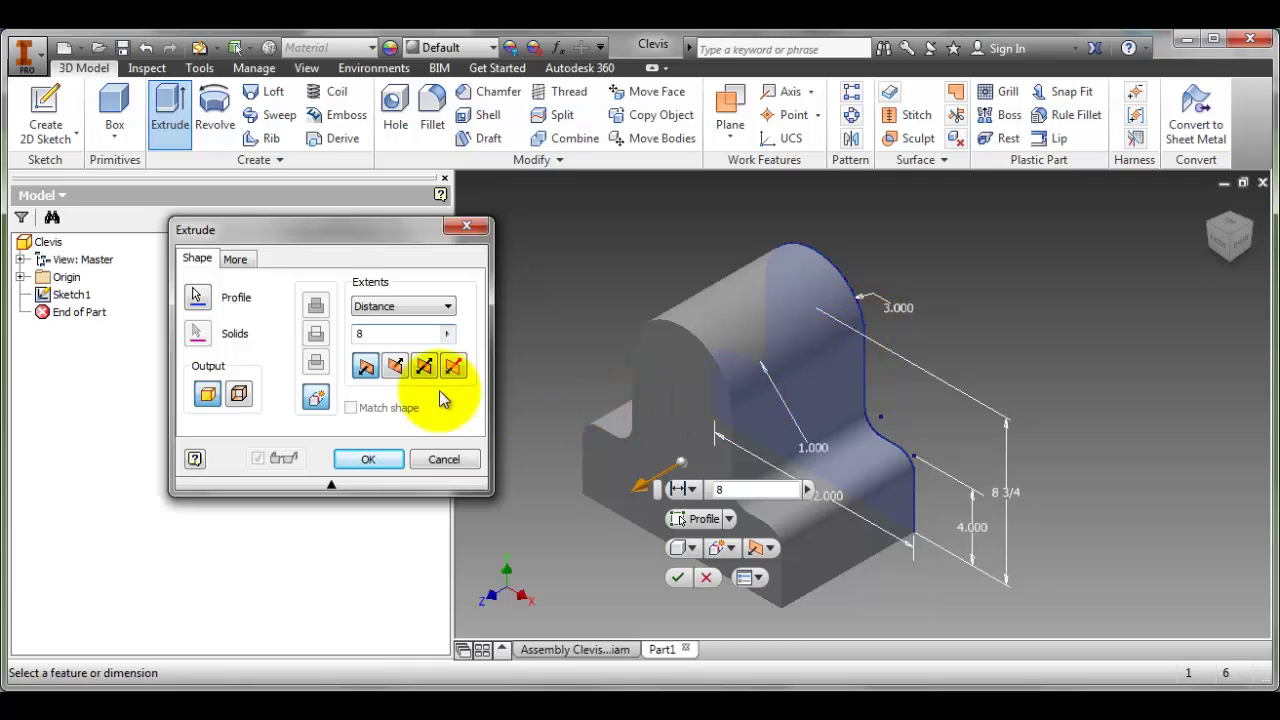
{"action": "left_click", "coordinate": [395, 366]}
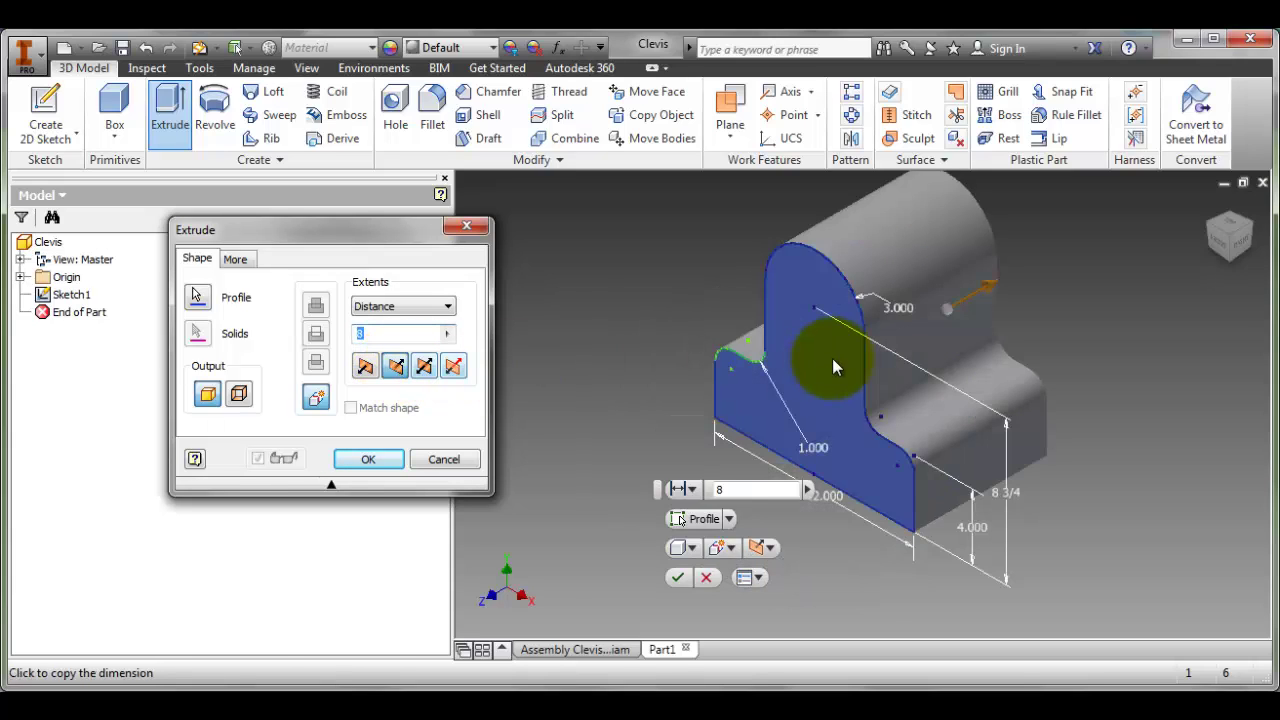
{"action": "left_click", "coordinate": [426, 367]}
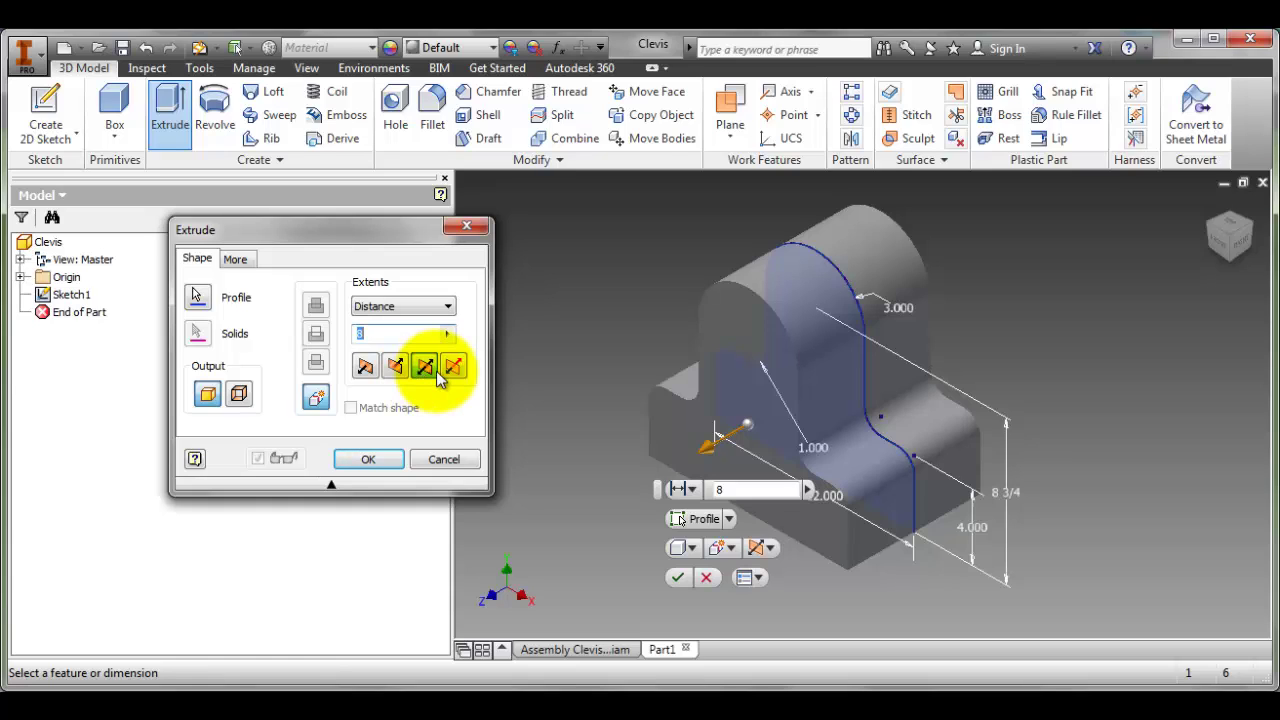
{"action": "left_click", "coordinate": [370, 464]}
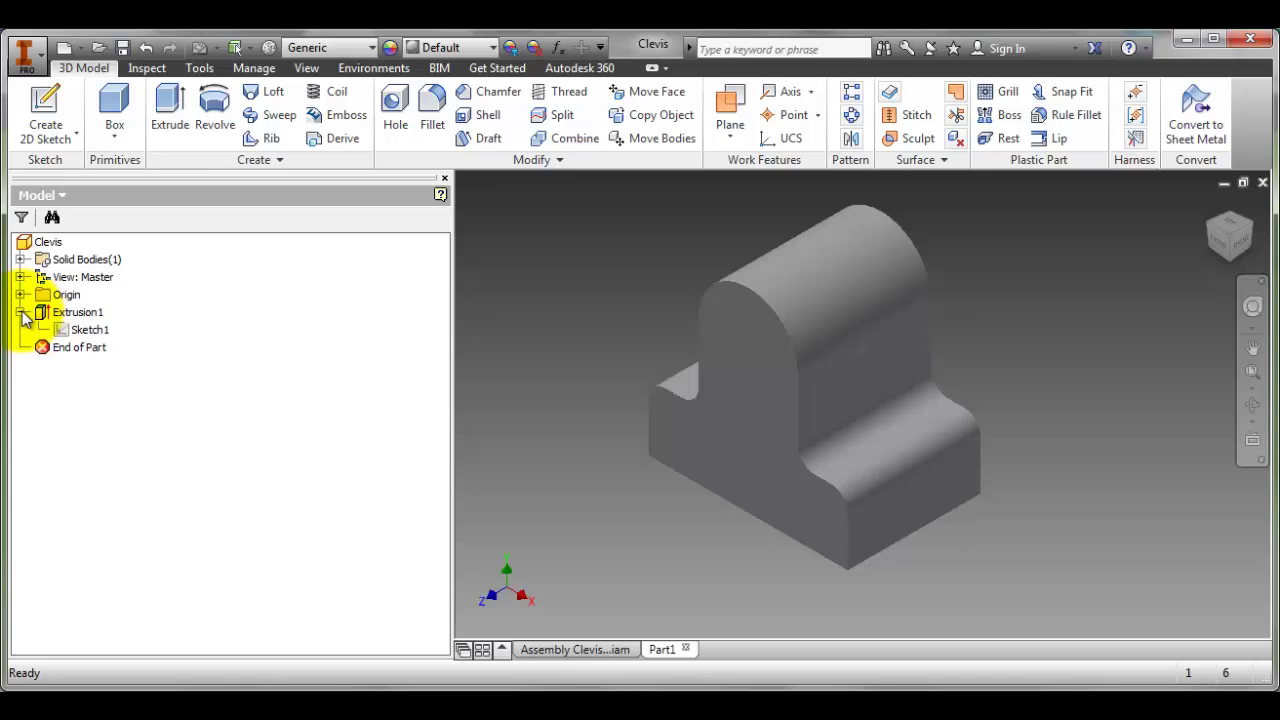
- Edit the extrusion's profile sketch, set the arc center's height above the base to 15 in and finish the sketch
{"action": "left_click", "coordinate": [90, 331]}
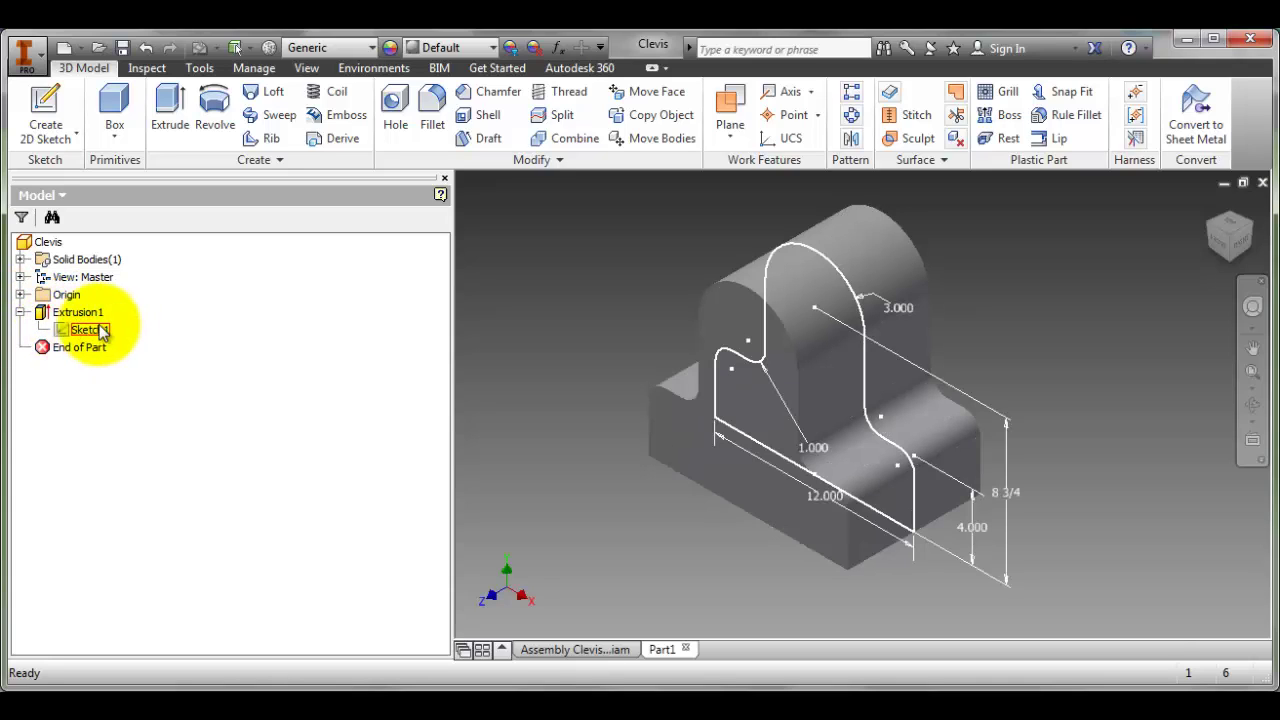
{"action": "left_click", "coordinate": [82, 331]}
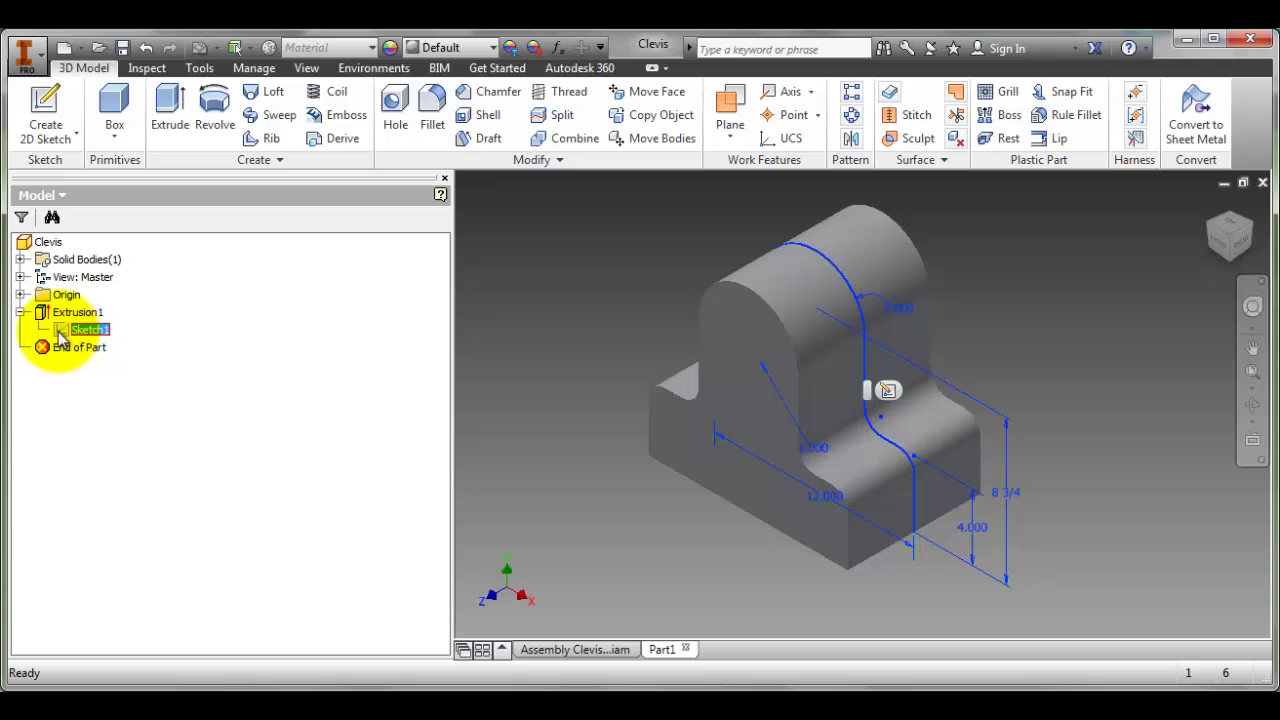
{"action": "right_click", "coordinate": [60, 333]}
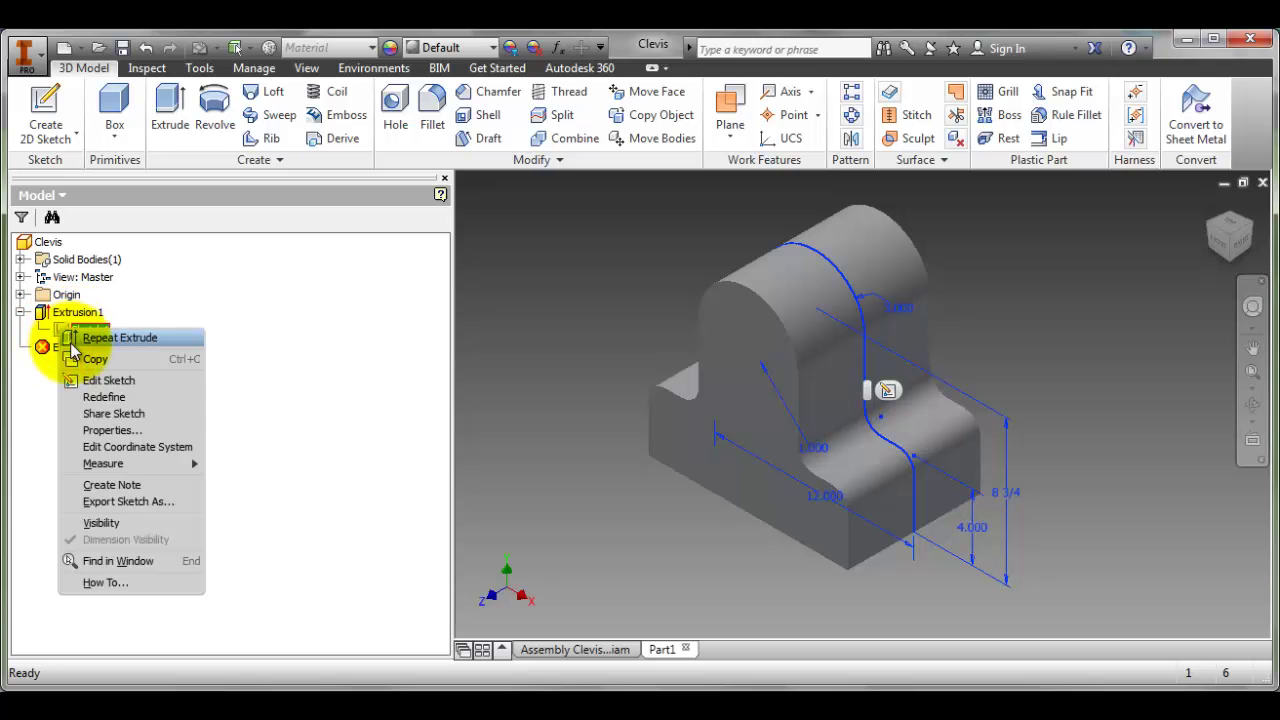
{"action": "left_click", "coordinate": [103, 377]}
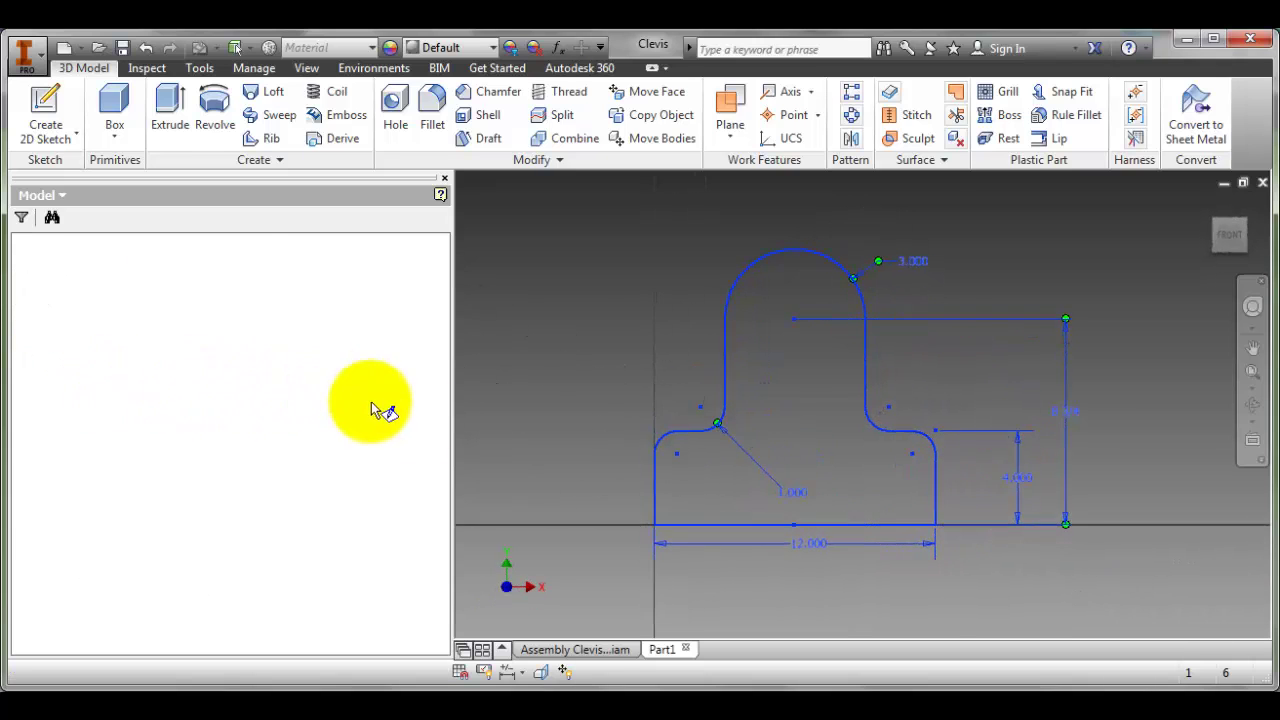
{"action": "double_click", "coordinate": [1067, 415]}
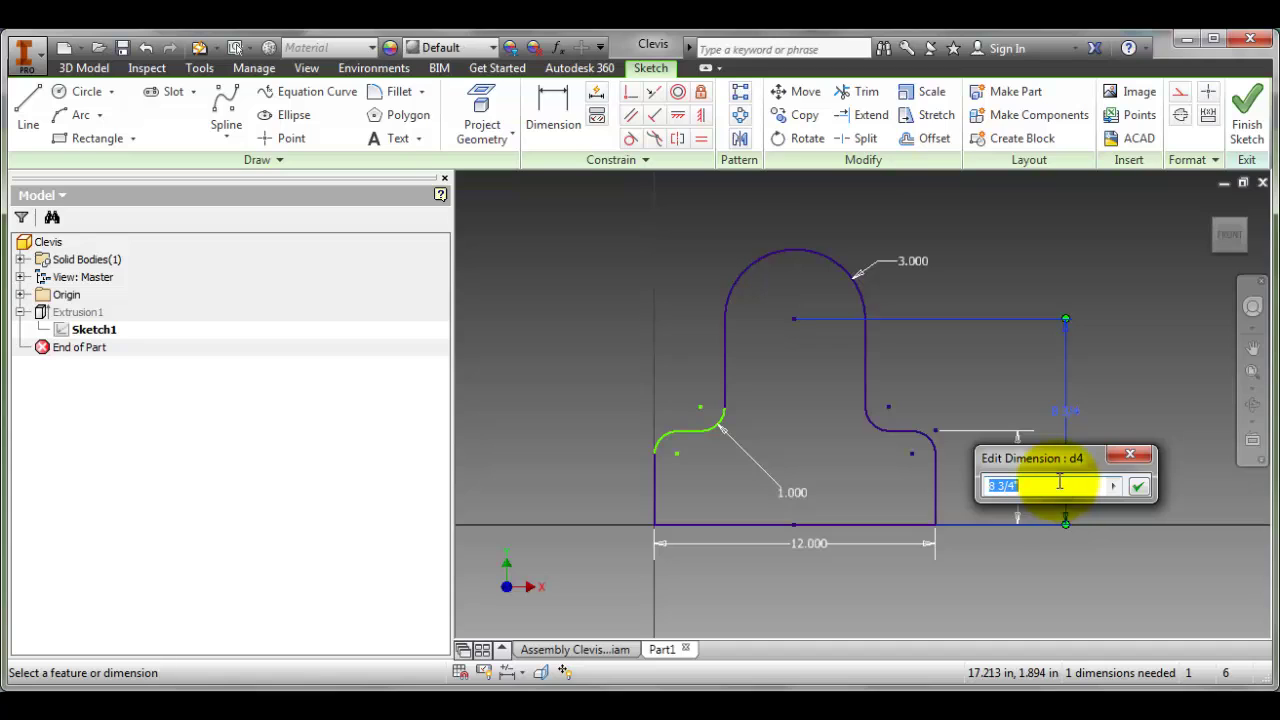
{"action": "left_click", "coordinate": [1140, 487]}
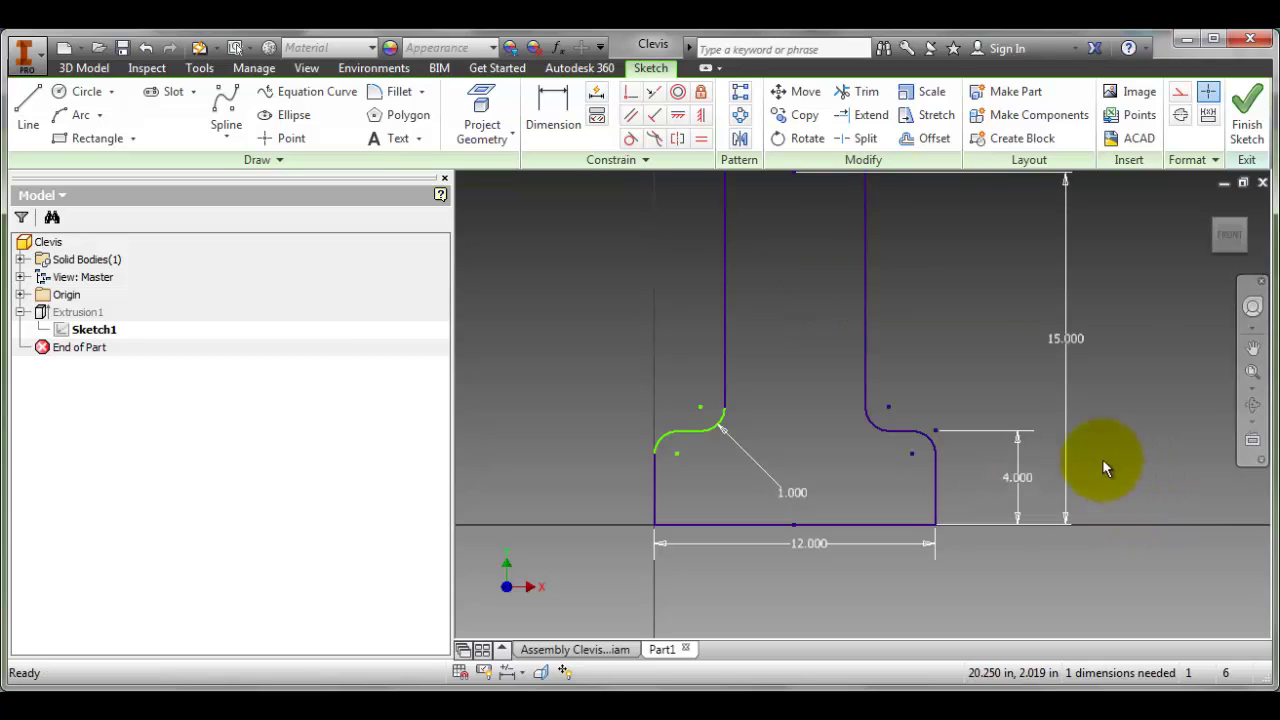
{"action": "left_click", "coordinate": [1246, 118]}
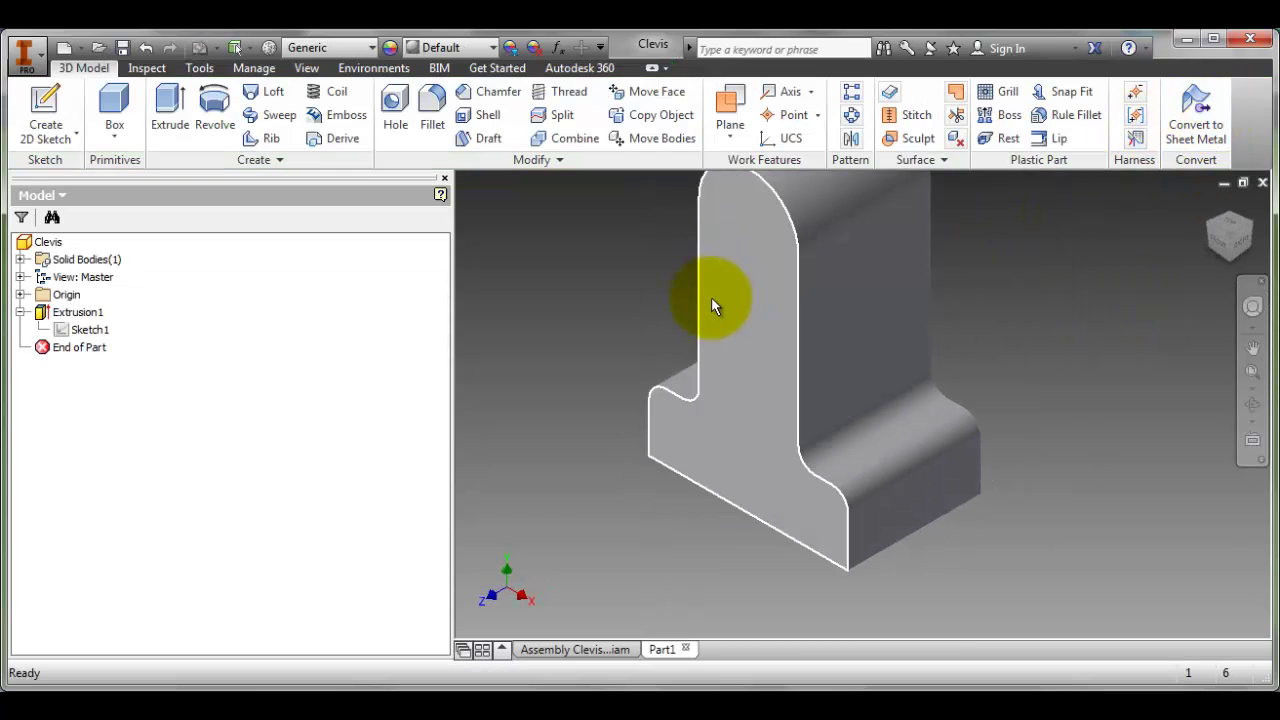
- Undo the arc center height change in the profile sketch and finish the sketch
{"action": "left_click", "coordinate": [145, 49]}
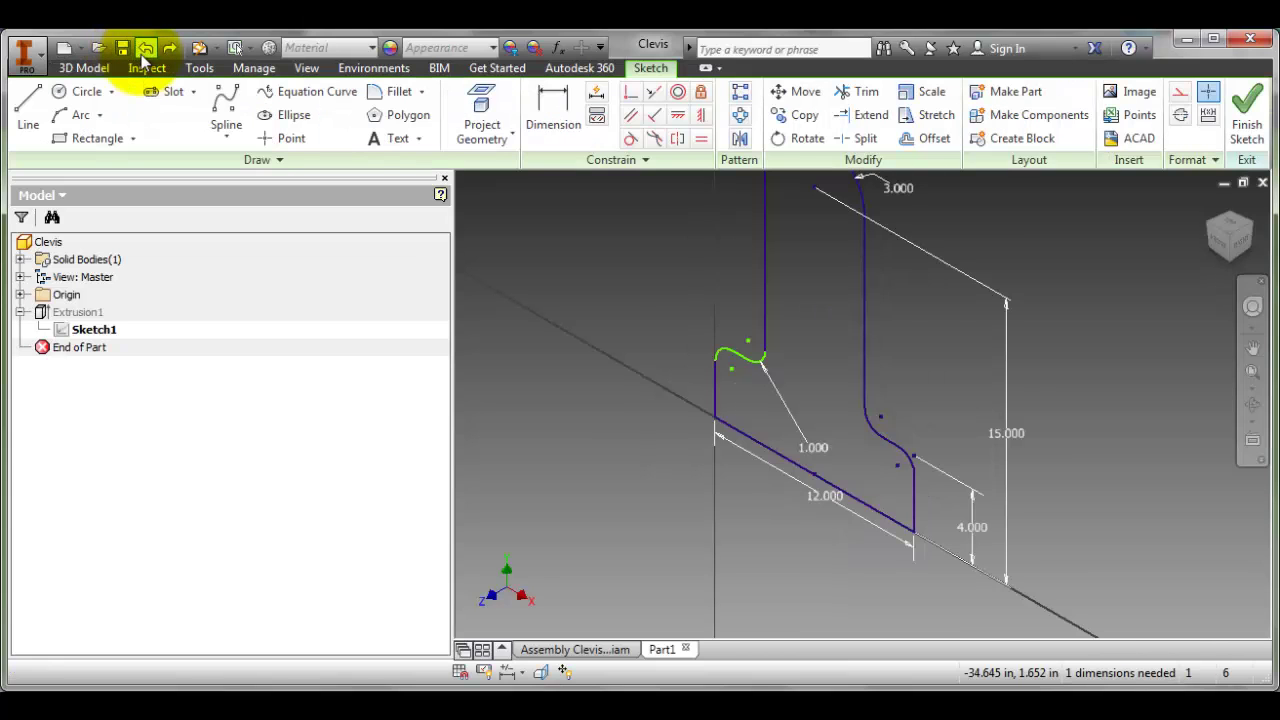
{"action": "left_click", "coordinate": [143, 56]}
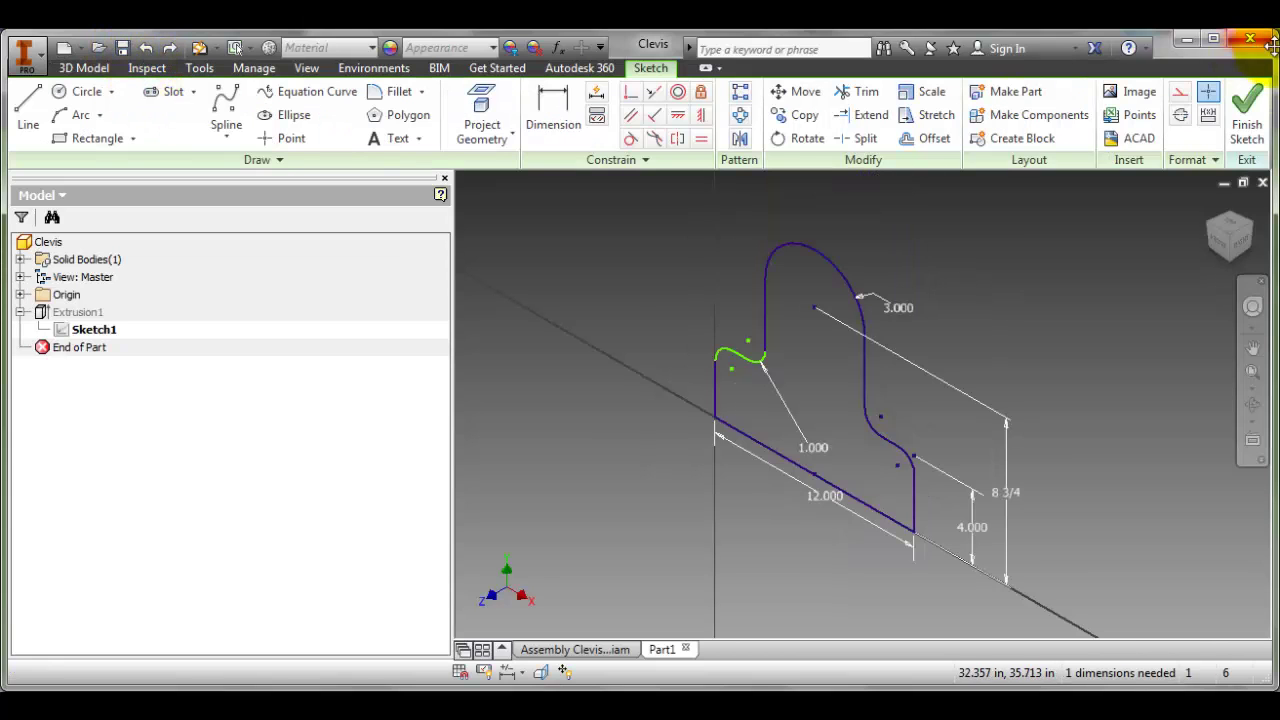
{"action": "left_click", "coordinate": [1246, 105]}
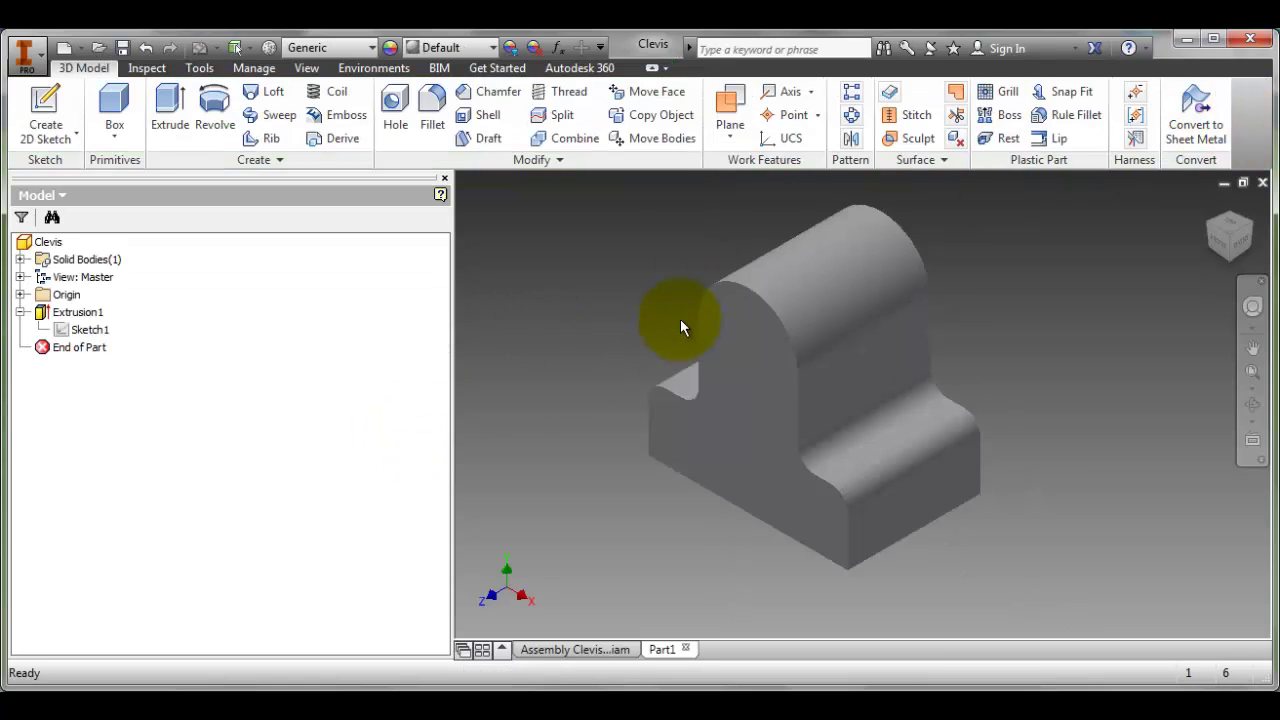
- Reopen the extrusion feature for editing, review its settings and accept them as they are
{"action": "left_click", "coordinate": [75, 313]}
{"action": "right_click", "coordinate": [72, 316]}
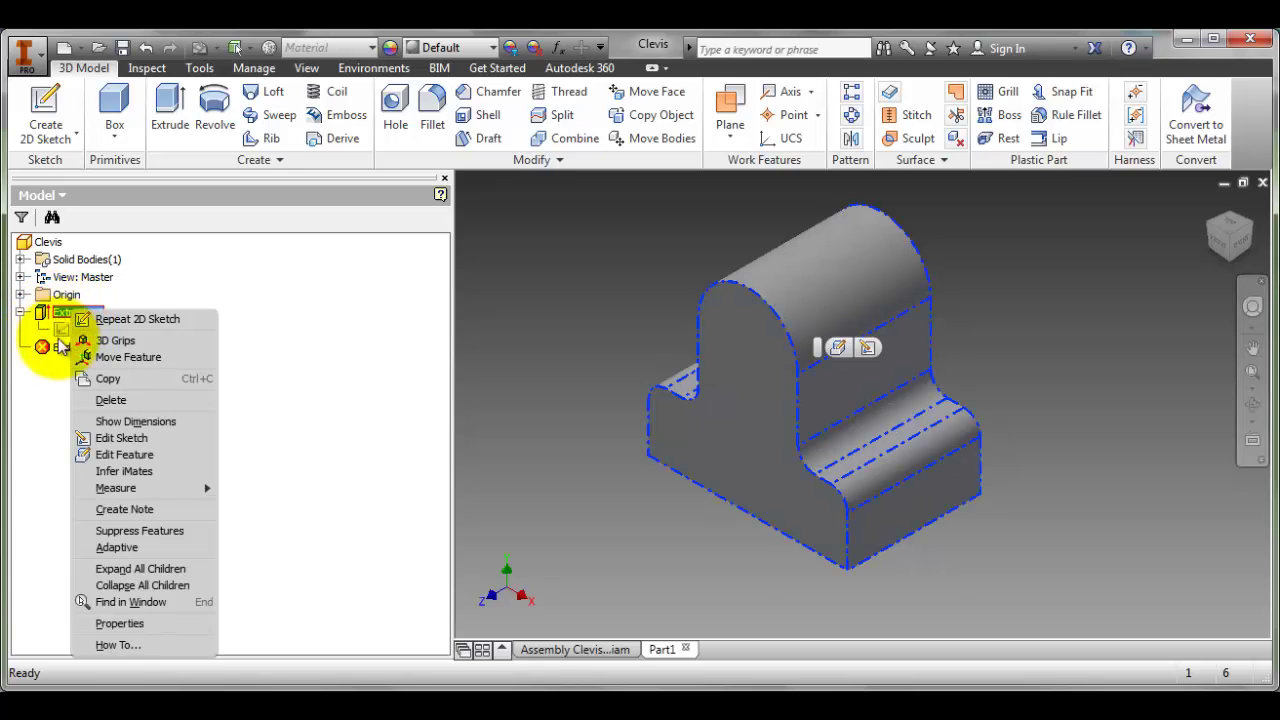
{"action": "left_click", "coordinate": [124, 455]}
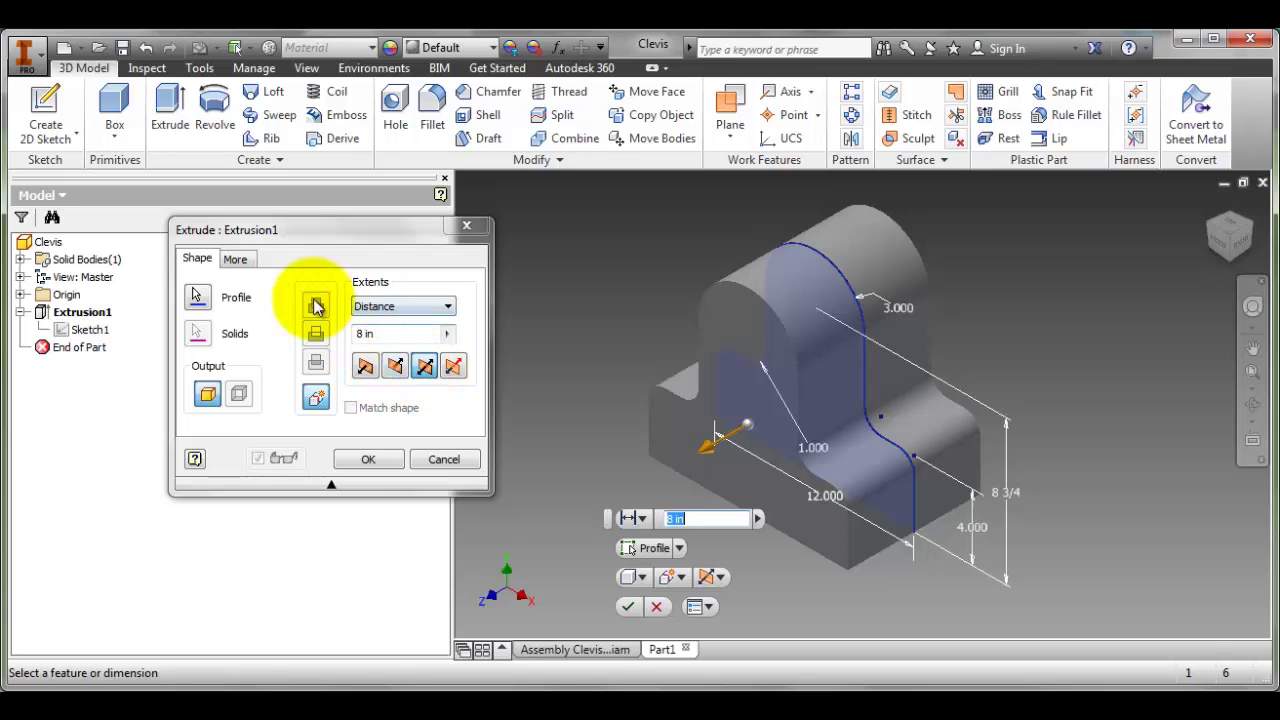
{"action": "left_click", "coordinate": [377, 464]}
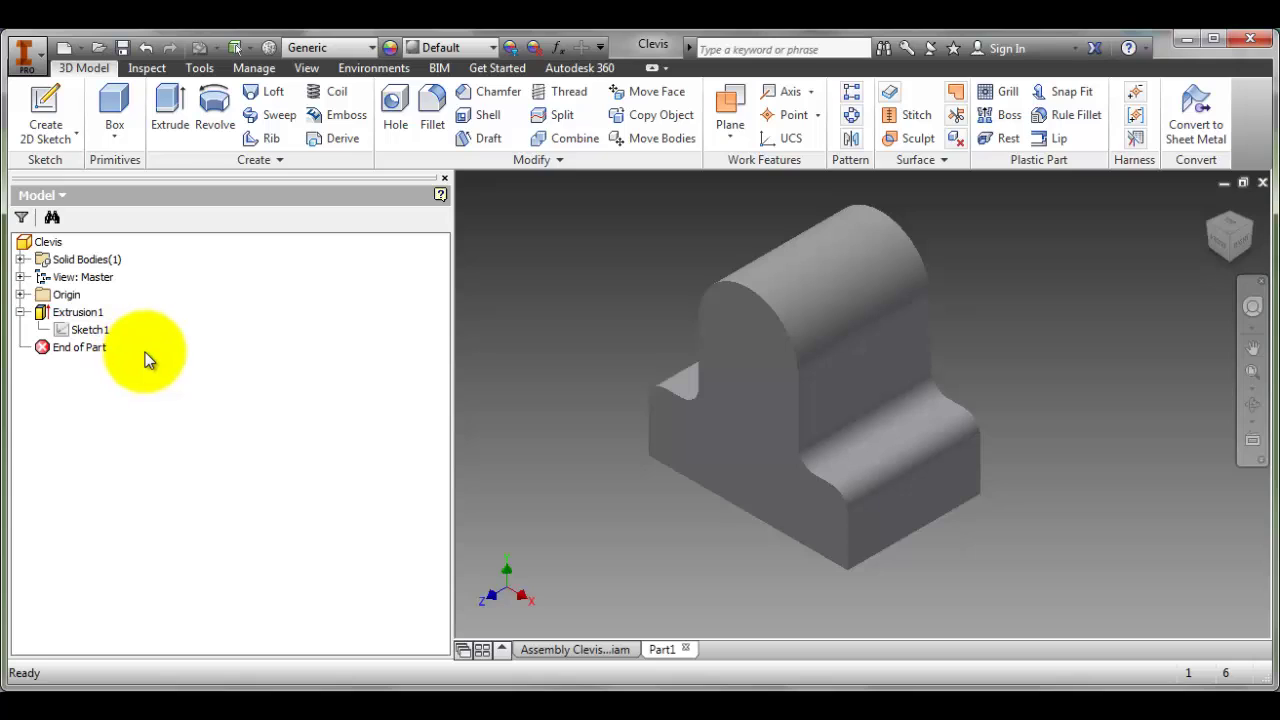
- Start a 2D sketch on the clevis's front face and draw a circle about 3.11 in in diameter, centered on the top arc's center
{"action": "left_click", "coordinate": [30, 140]}
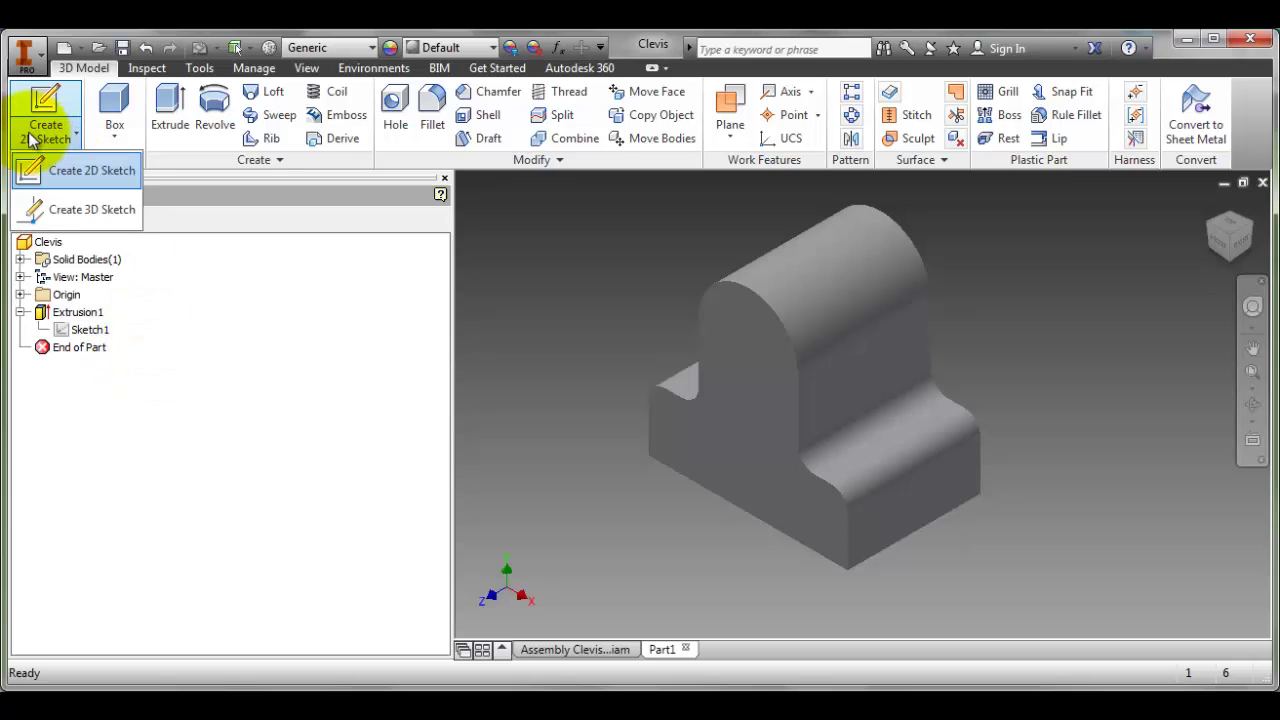
{"action": "left_click", "coordinate": [66, 176]}
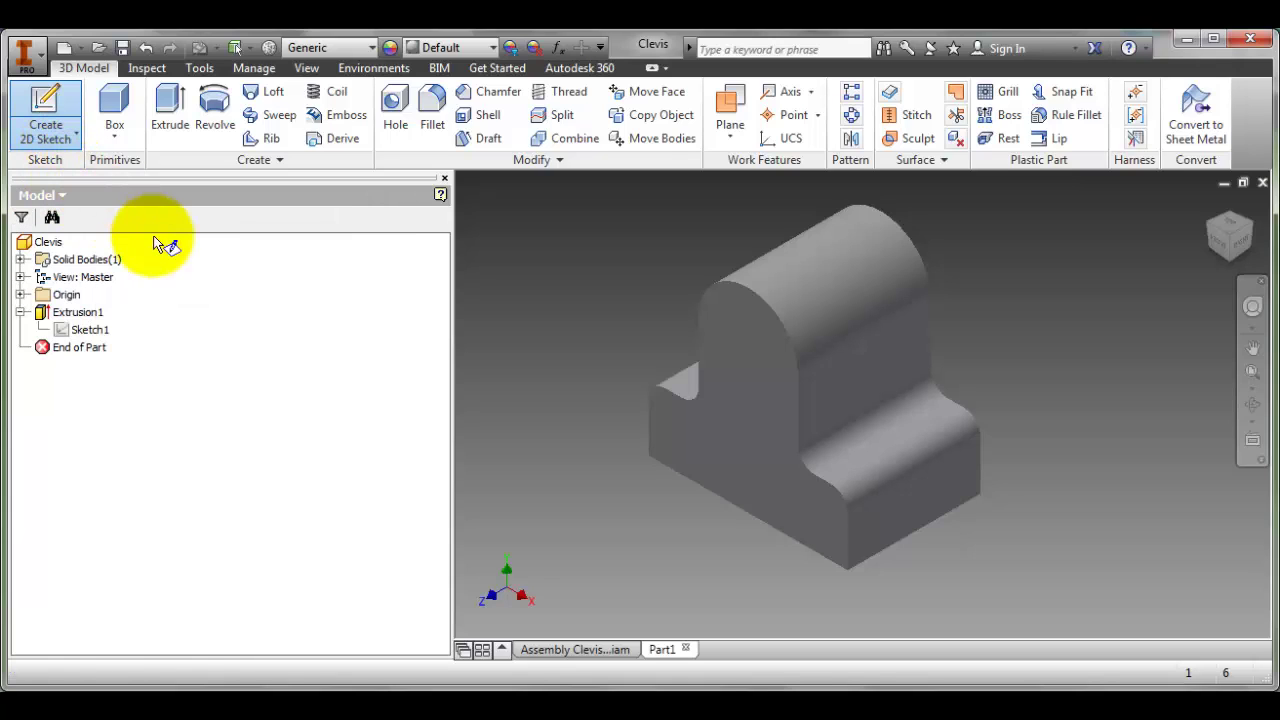
{"action": "left_click", "coordinate": [746, 343]}
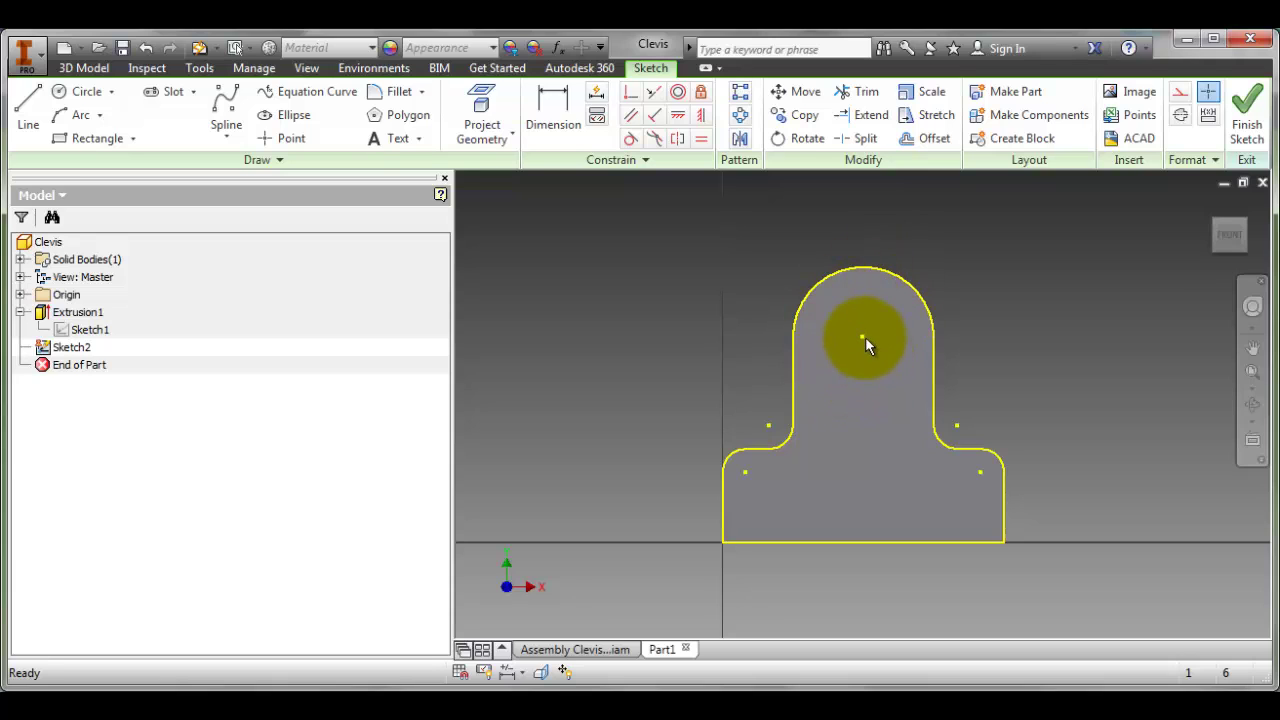
{"action": "left_click", "coordinate": [84, 91]}
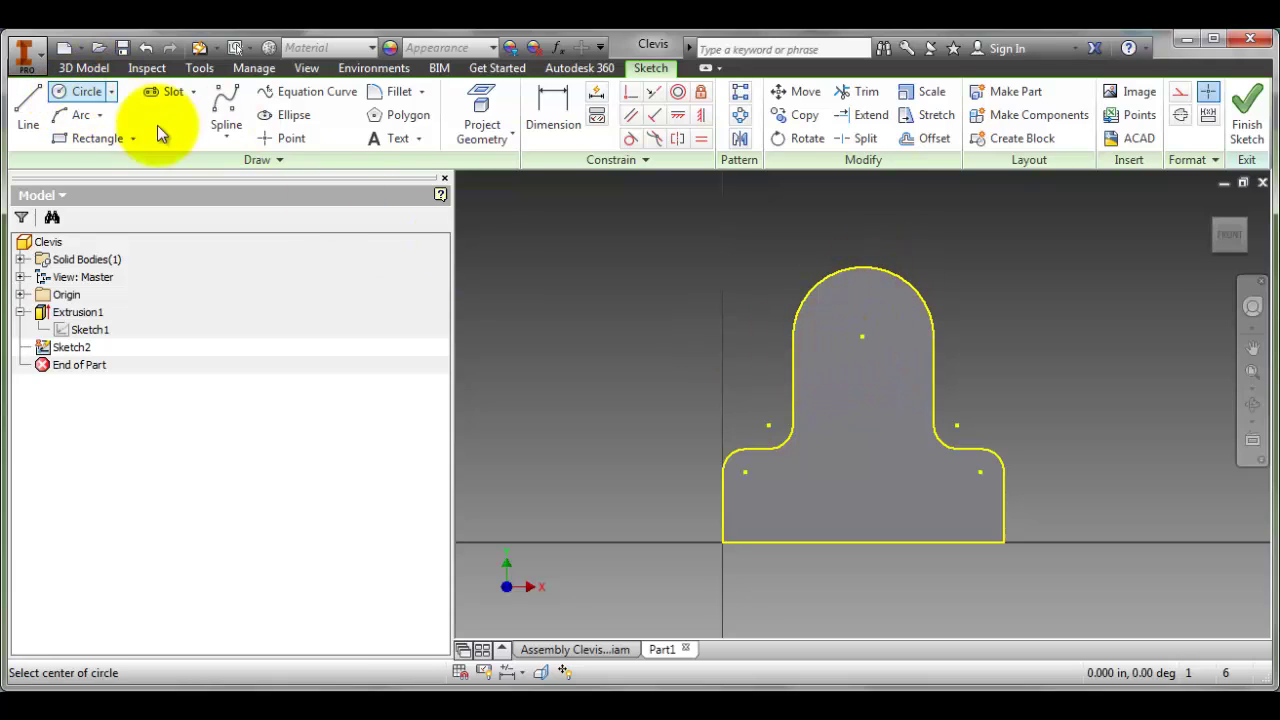
{"action": "left_click", "coordinate": [861, 337]}
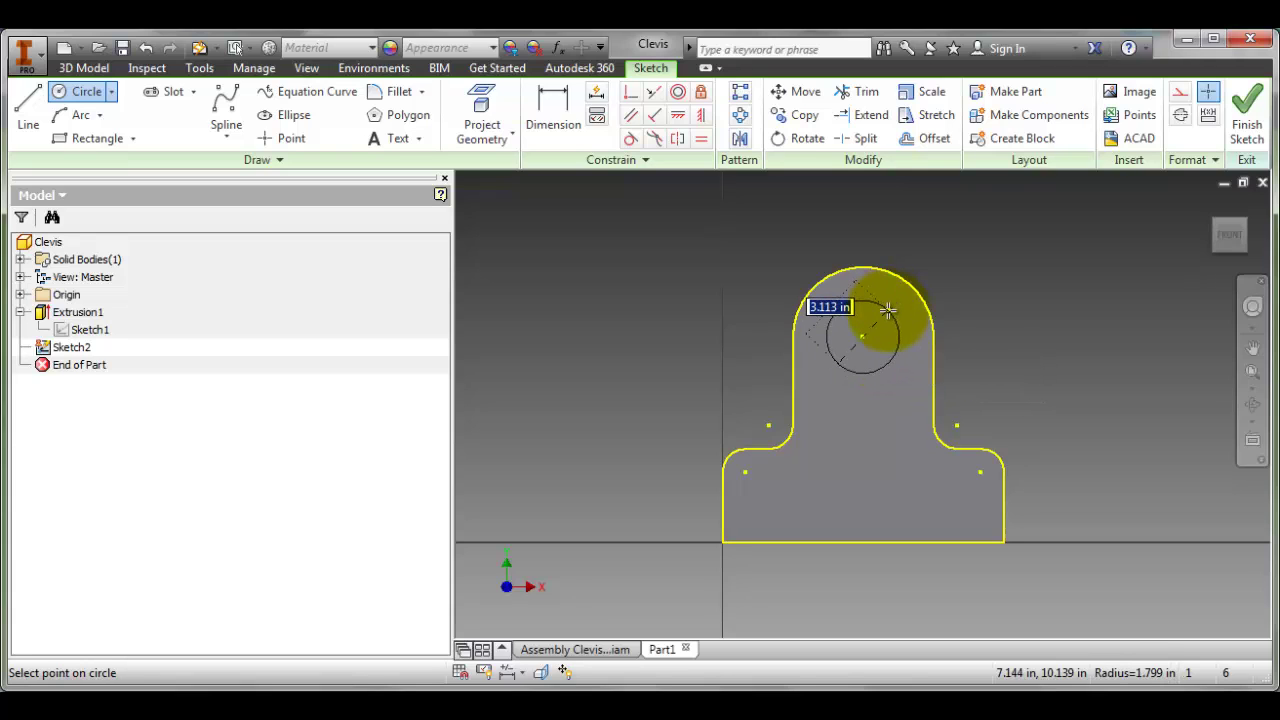
{"action": "left_click", "coordinate": [887, 303]}
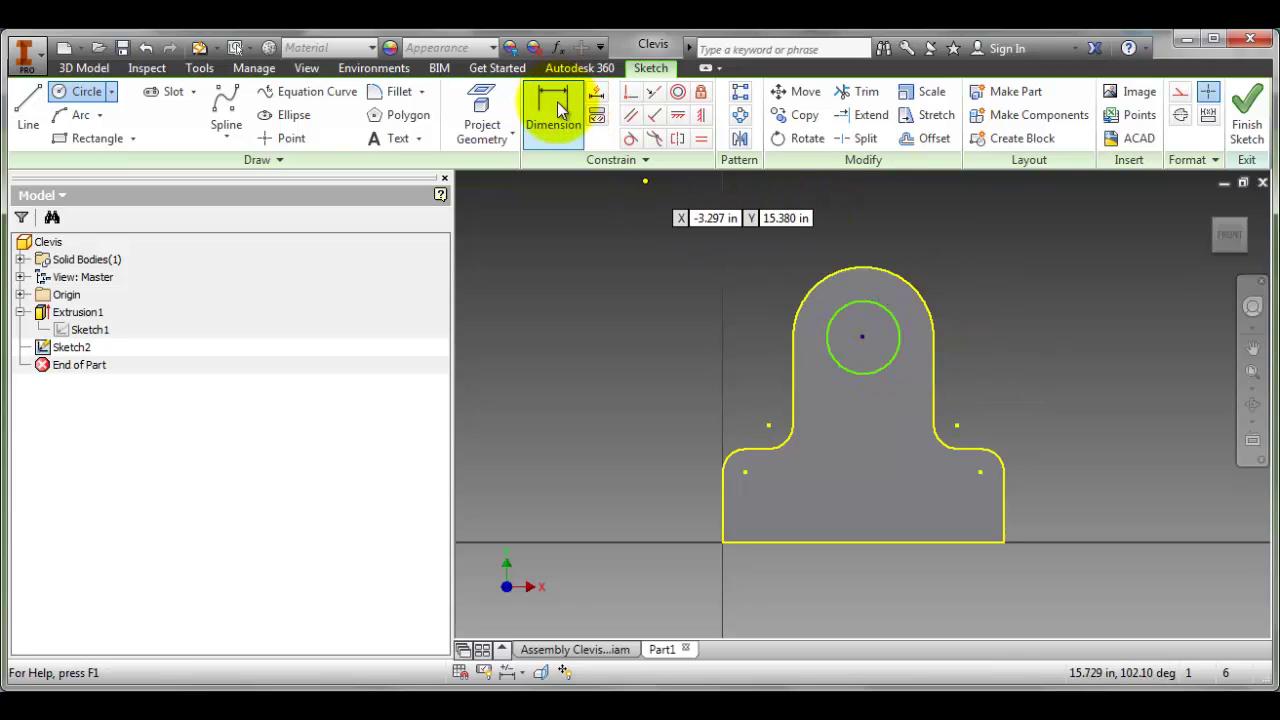
- Check the hole size in the browser drawing, dimension the circle's diameter as 4 in, and finish the sketch
{"action": "left_click", "coordinate": [540, 702]}
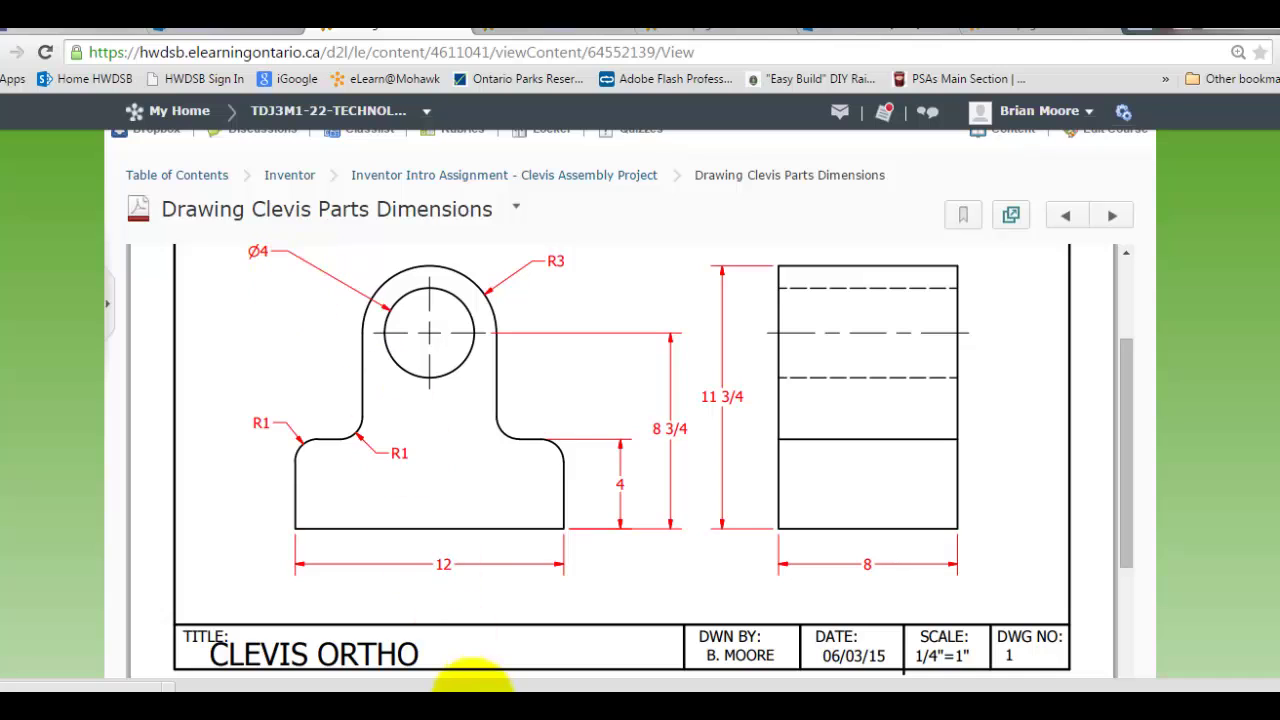
{"action": "key", "text": "alt+Tab"}
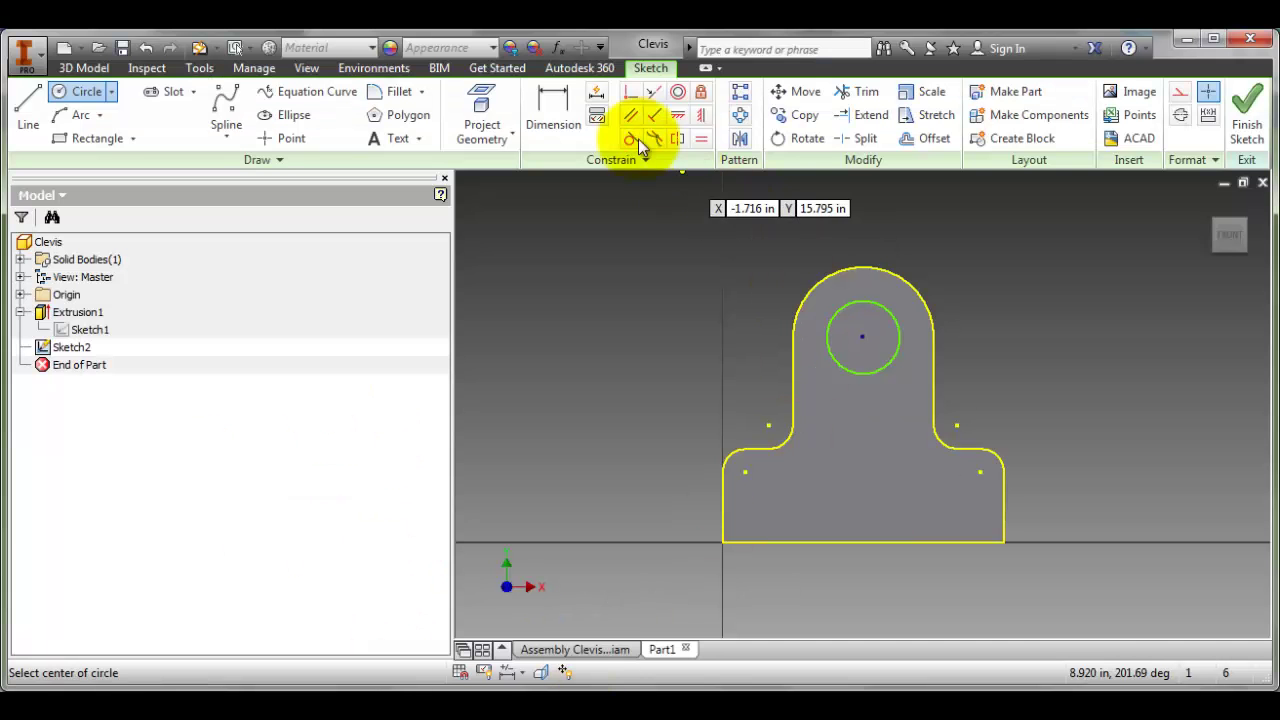
{"action": "left_click", "coordinate": [543, 108]}
{"action": "left_click", "coordinate": [875, 308]}
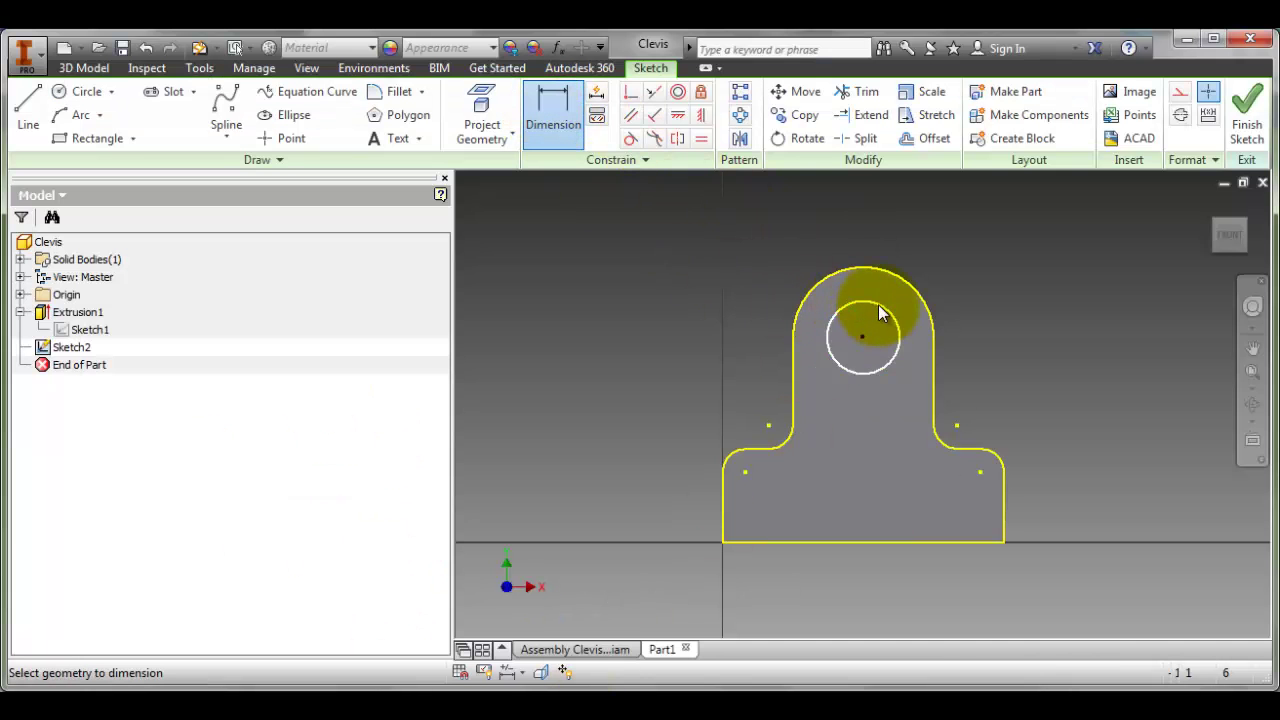
{"action": "left_click", "coordinate": [956, 258]}
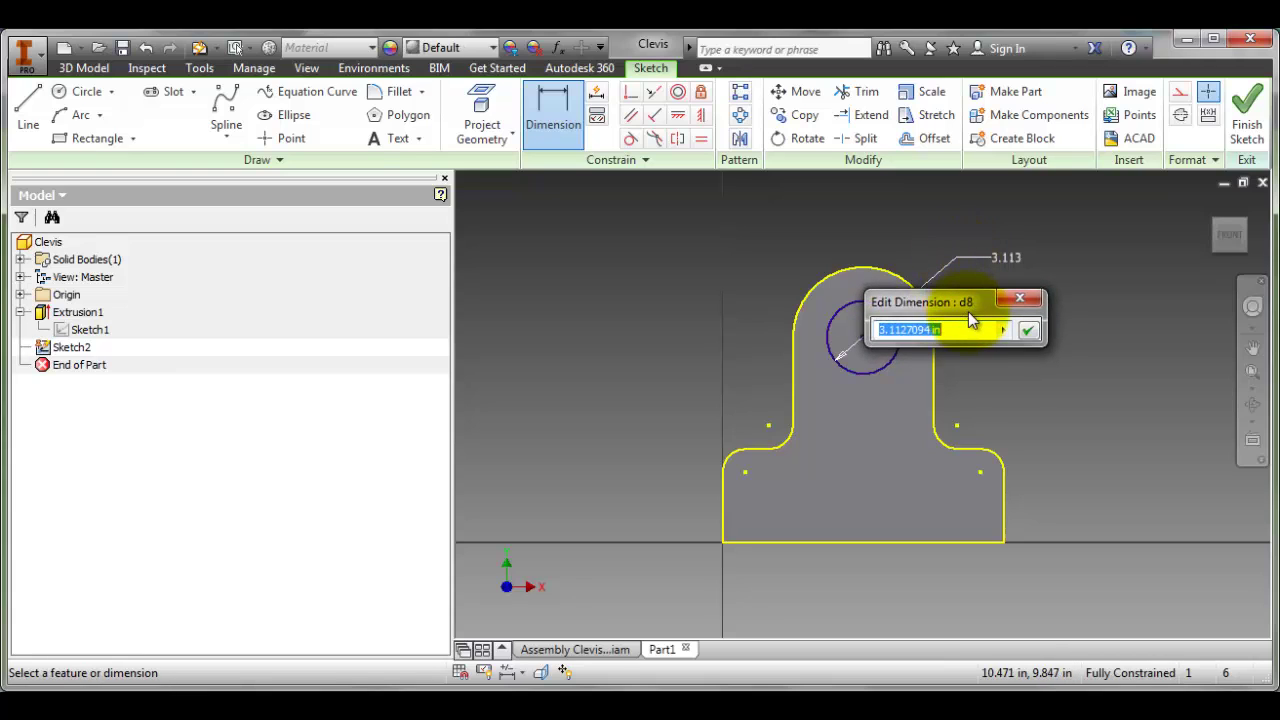
{"action": "type", "text": "4"}
{"action": "left_click", "coordinate": [1030, 331]}
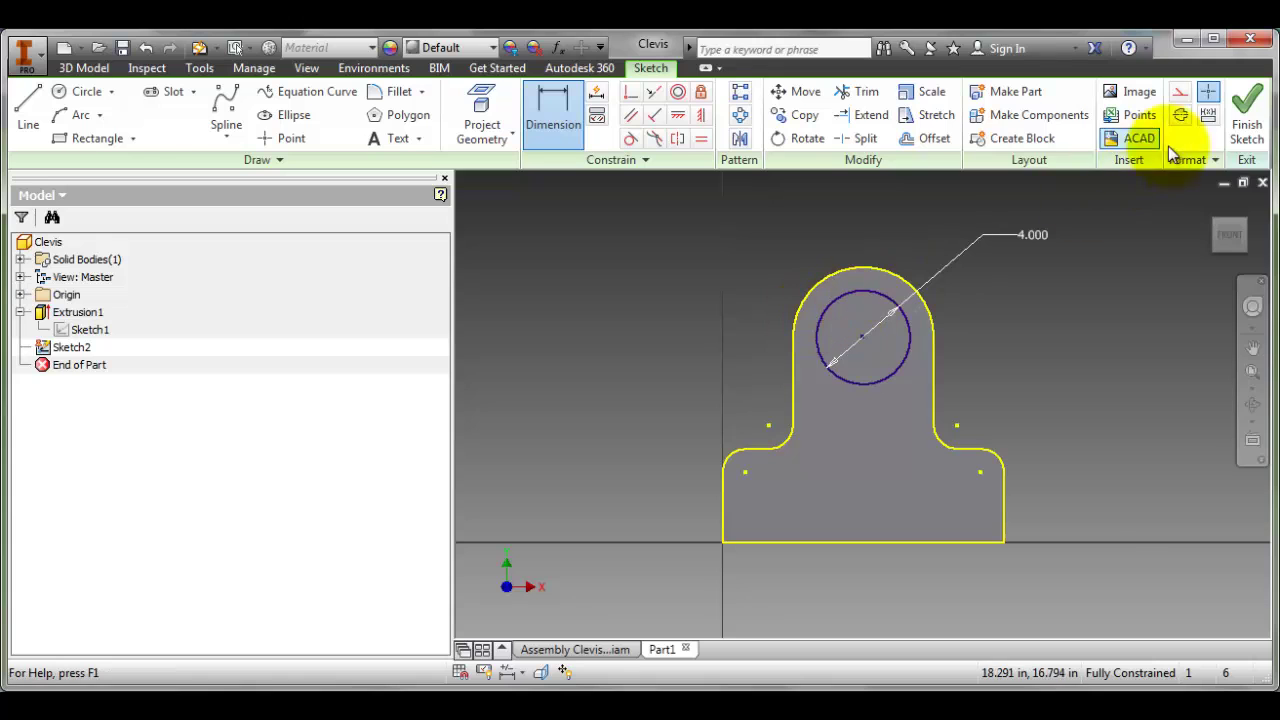
{"action": "left_click", "coordinate": [1247, 130]}
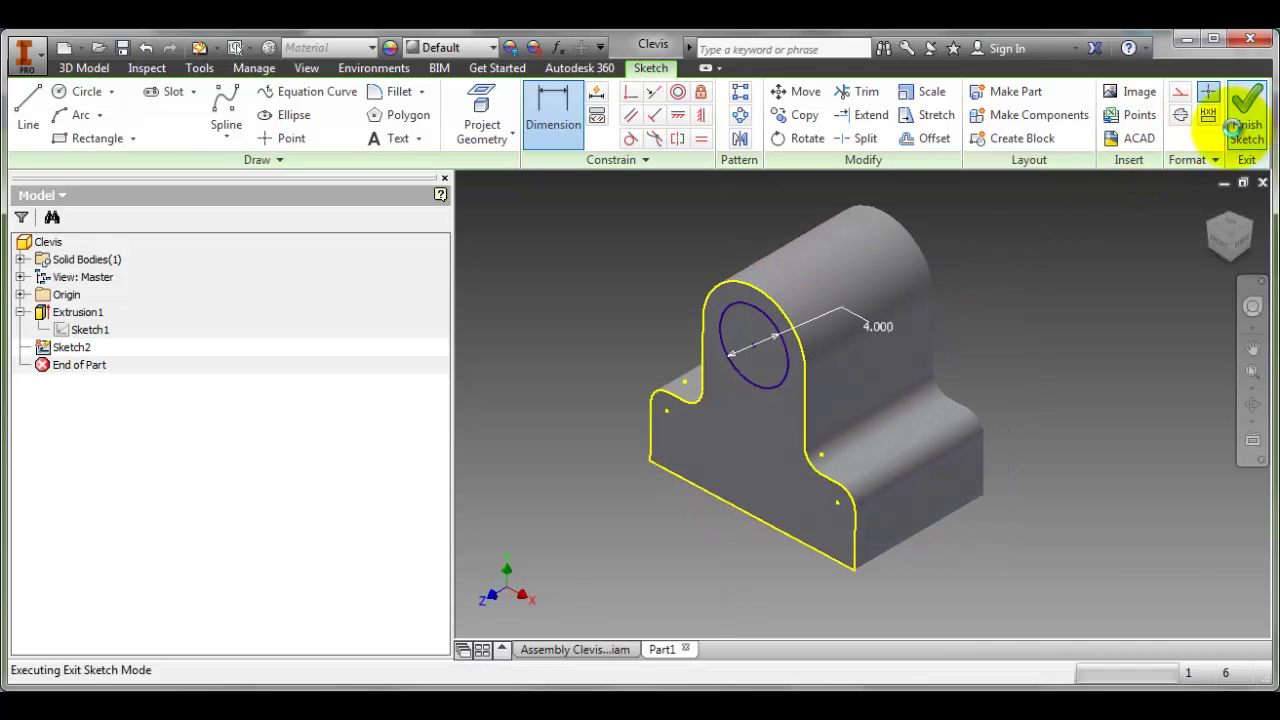
{"action": "left_click", "coordinate": [744, 309]}
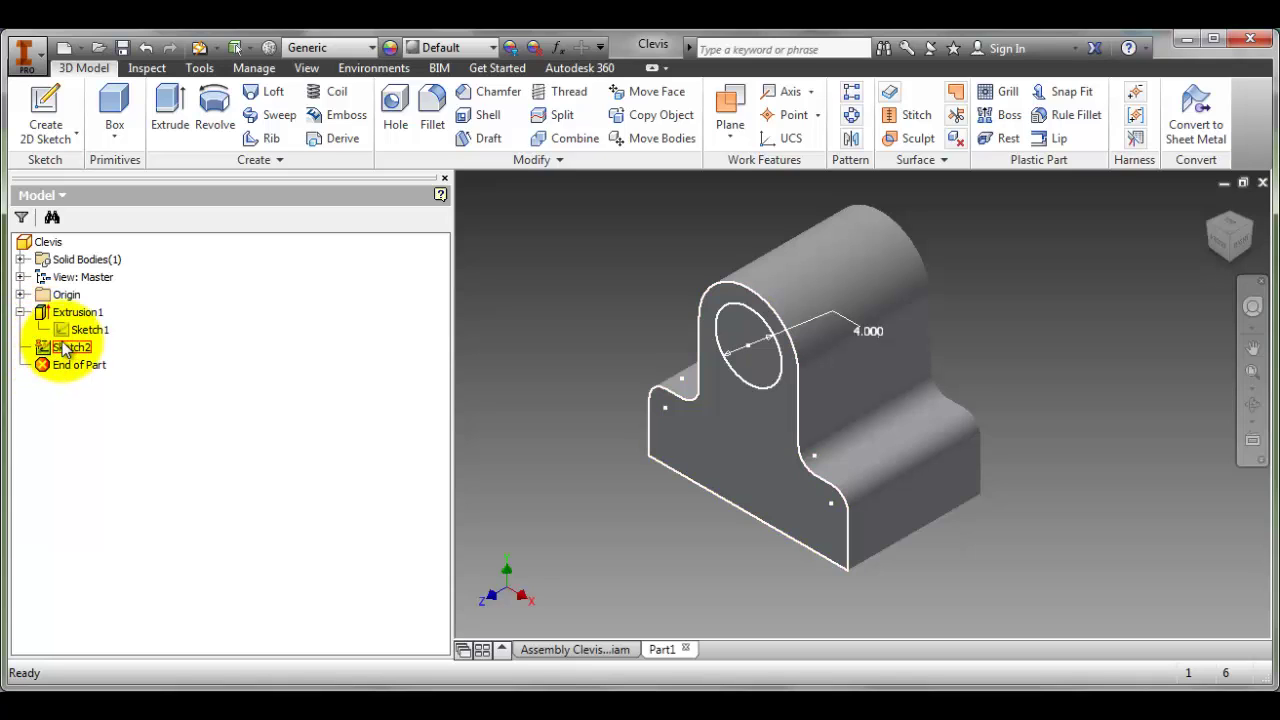
{"action": "left_click", "coordinate": [20, 312]}
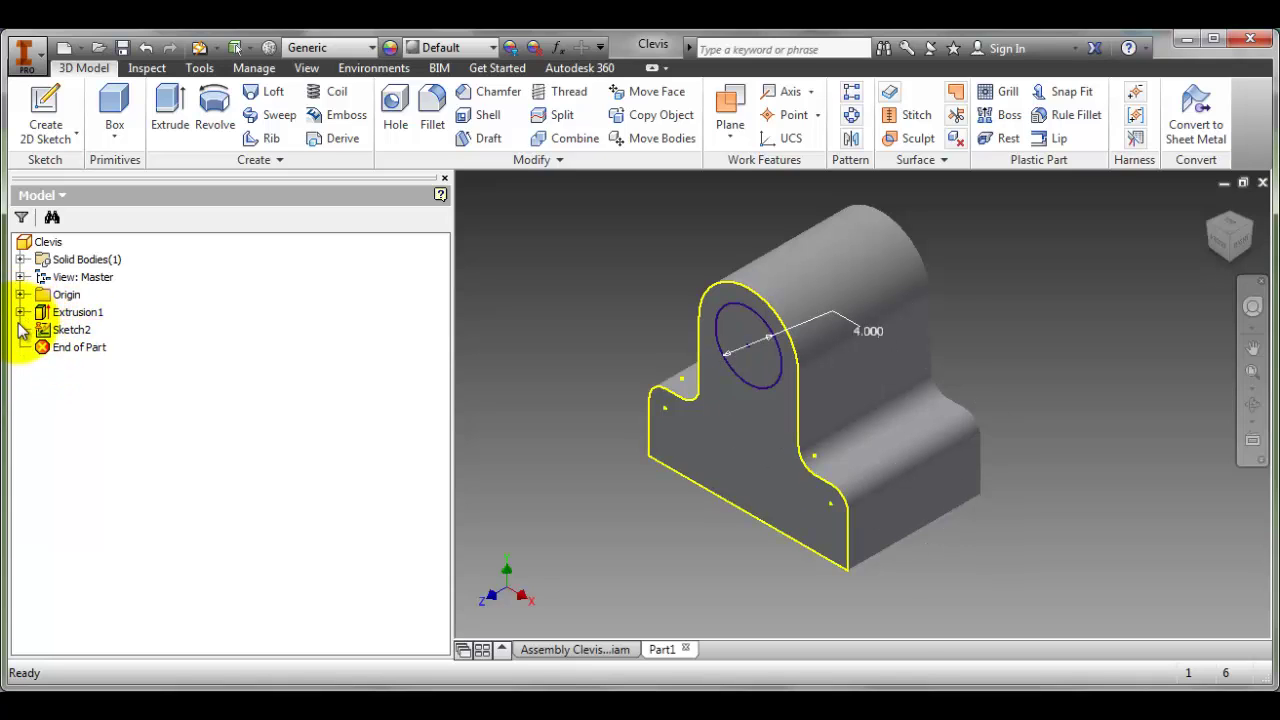
- Cut the 4 in circle from the front-face sketch through the whole clevis body using Extrude with extents set to All
{"action": "left_click", "coordinate": [68, 332]}
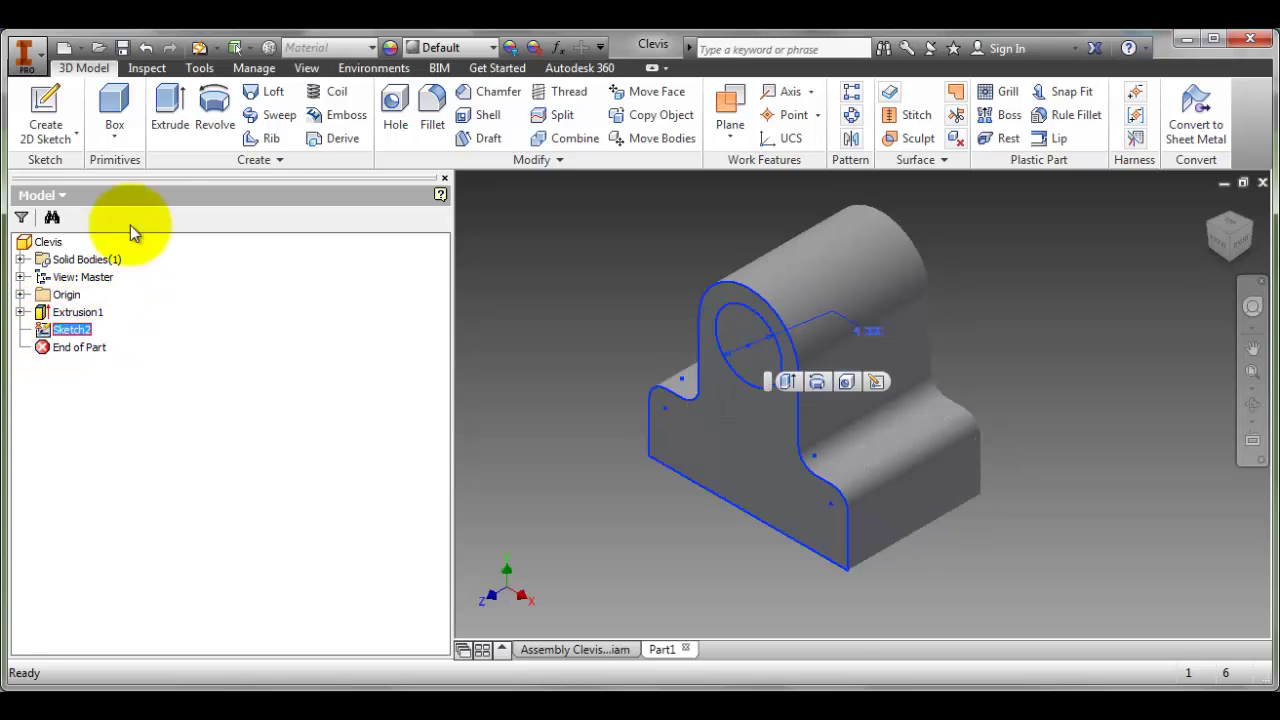
{"action": "left_click", "coordinate": [168, 118]}
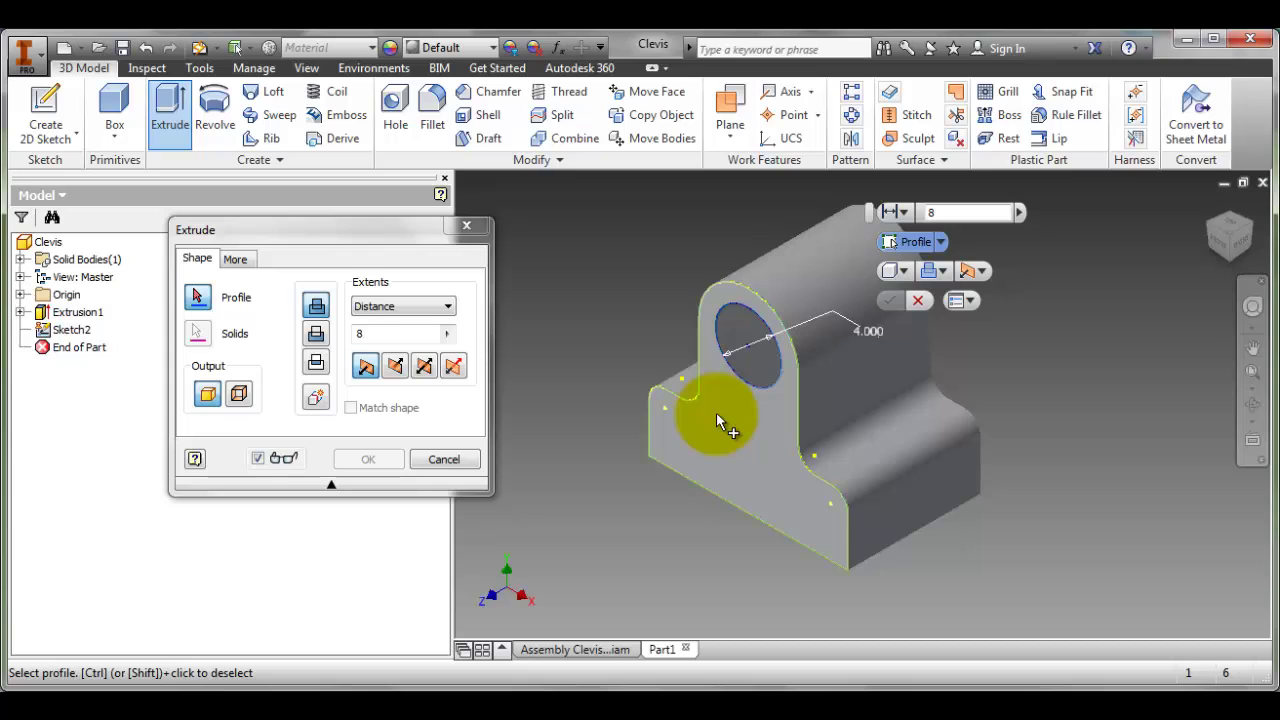
{"action": "left_click", "coordinate": [755, 362]}
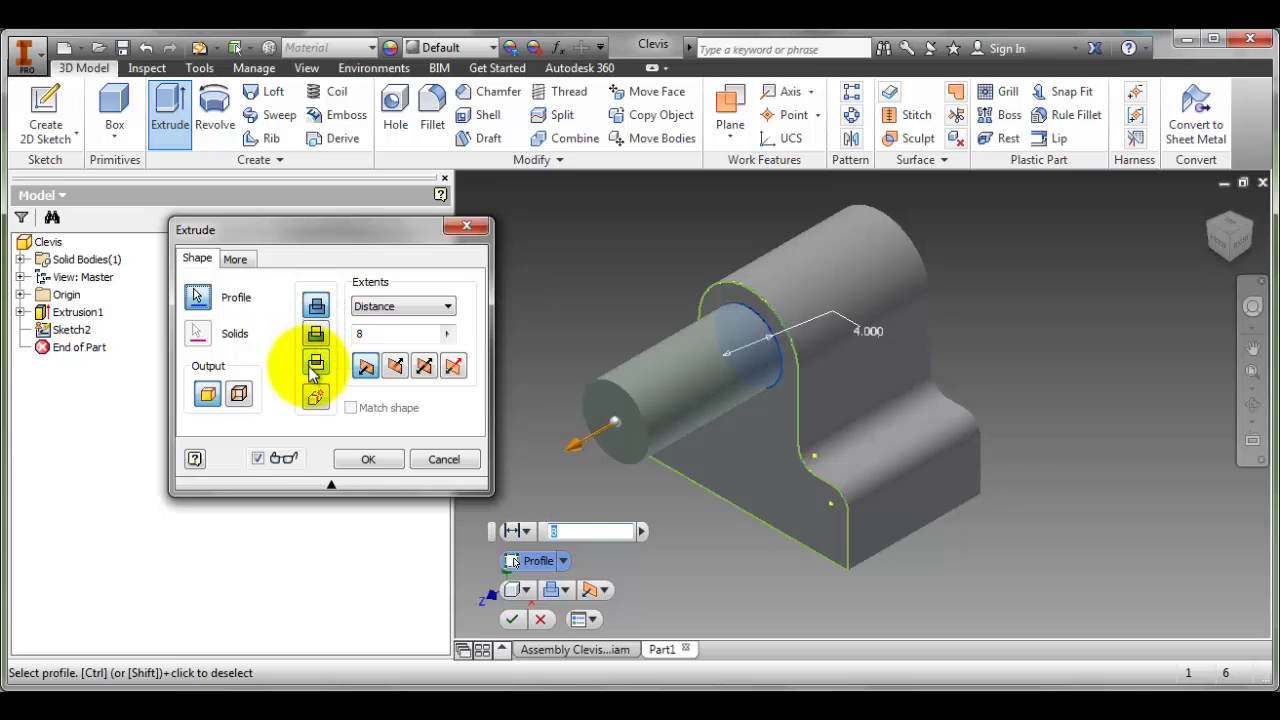
{"action": "left_click", "coordinate": [316, 338]}
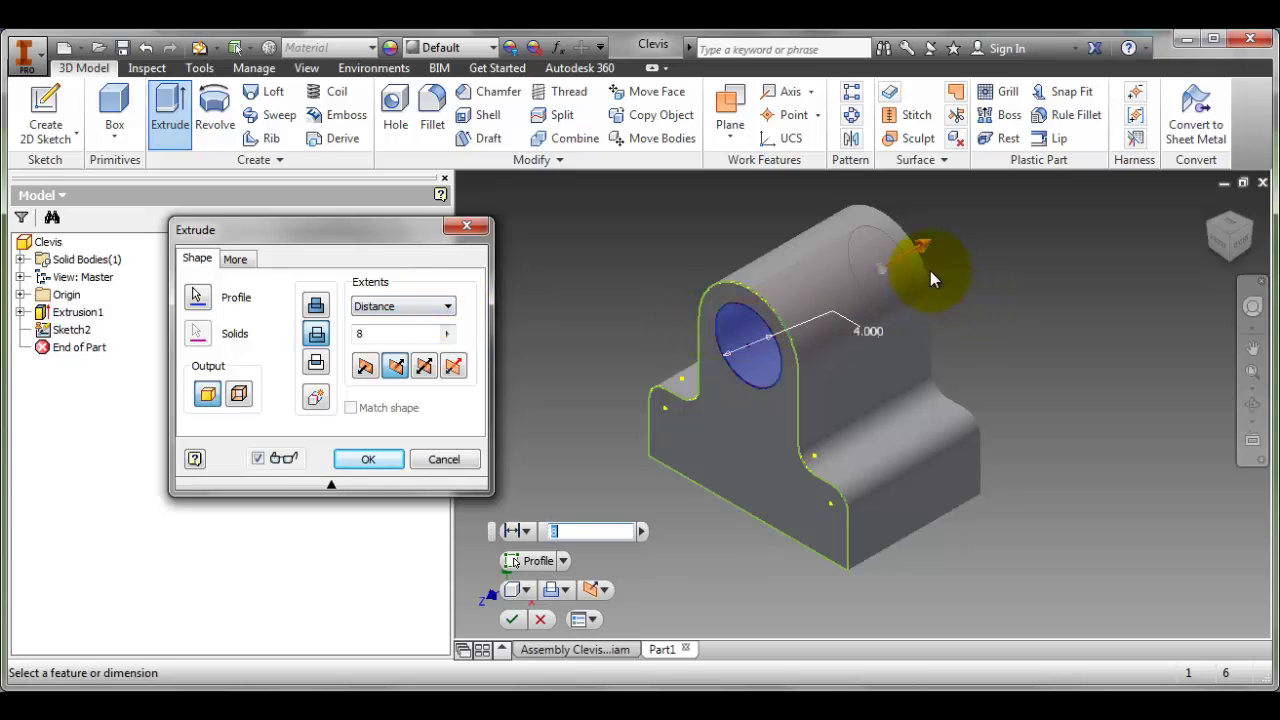
{"action": "left_click", "coordinate": [445, 306]}
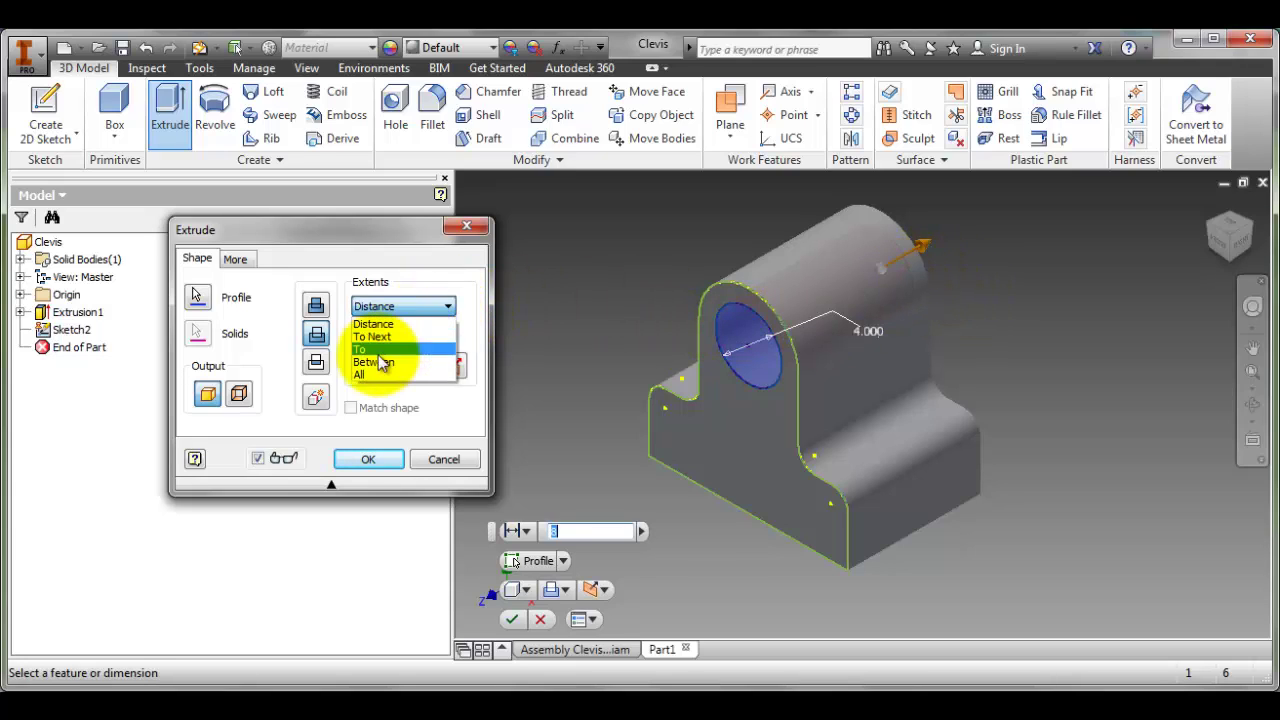
{"action": "left_click", "coordinate": [362, 375]}
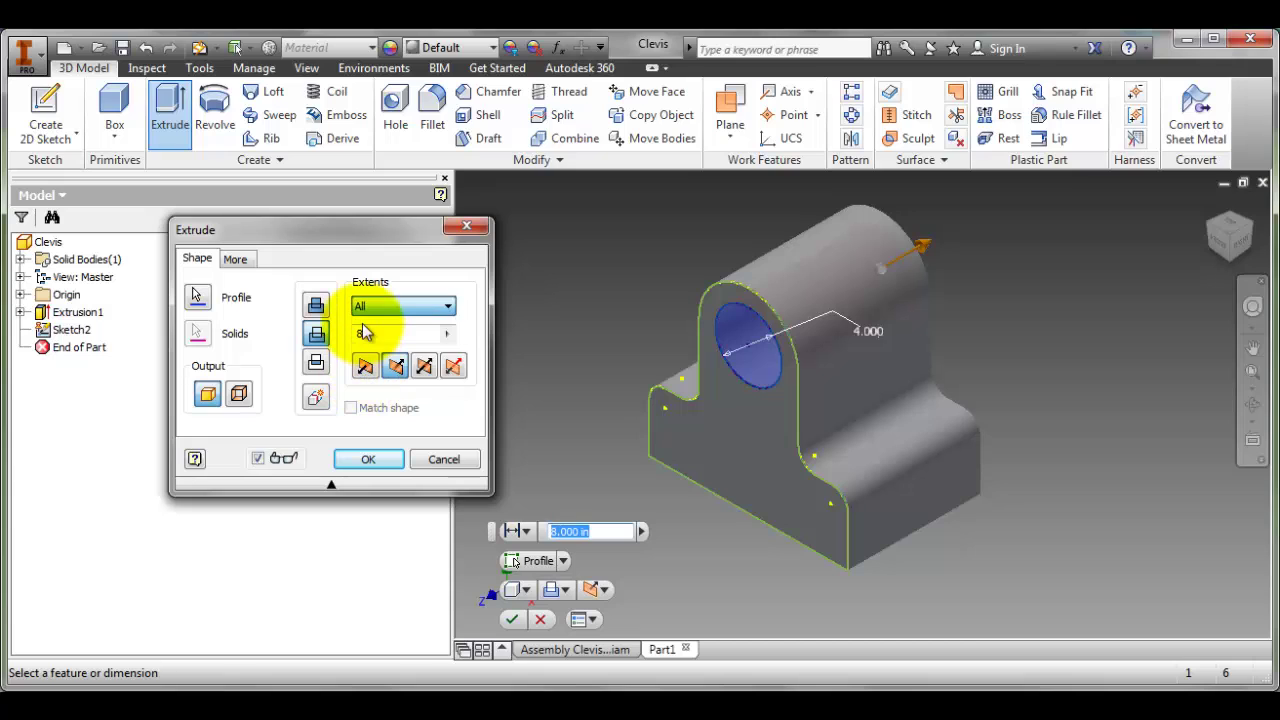
{"action": "left_click", "coordinate": [366, 459]}
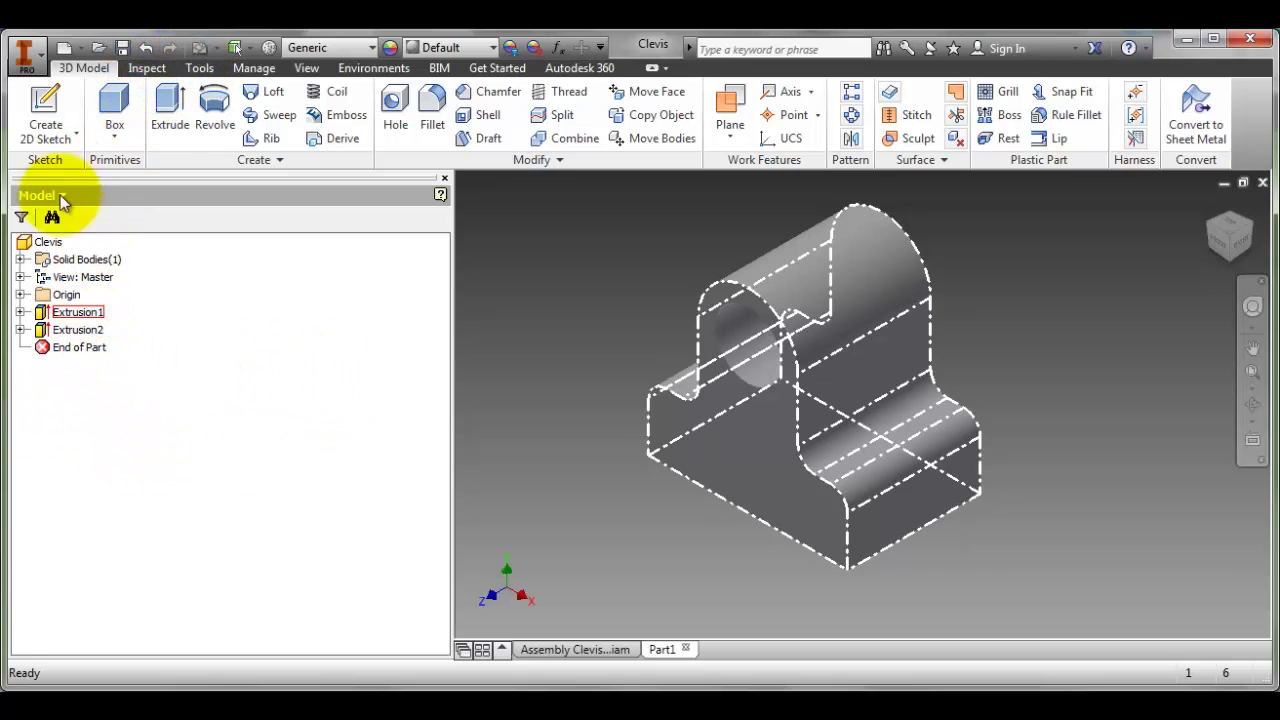
- Add the Brass - Satin appearance from the Inventor Material Library to the document appearances, leaving its settings as they are
{"action": "left_click", "coordinate": [203, 69]}
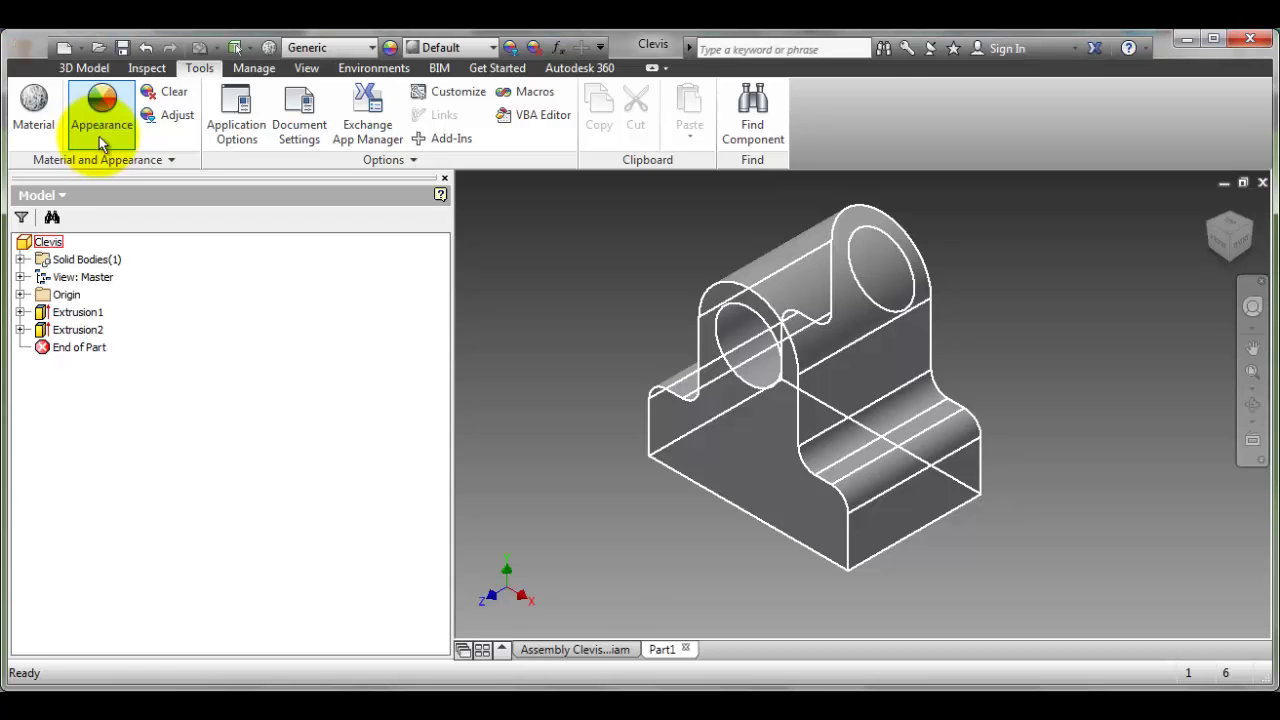
{"action": "left_click", "coordinate": [99, 136]}
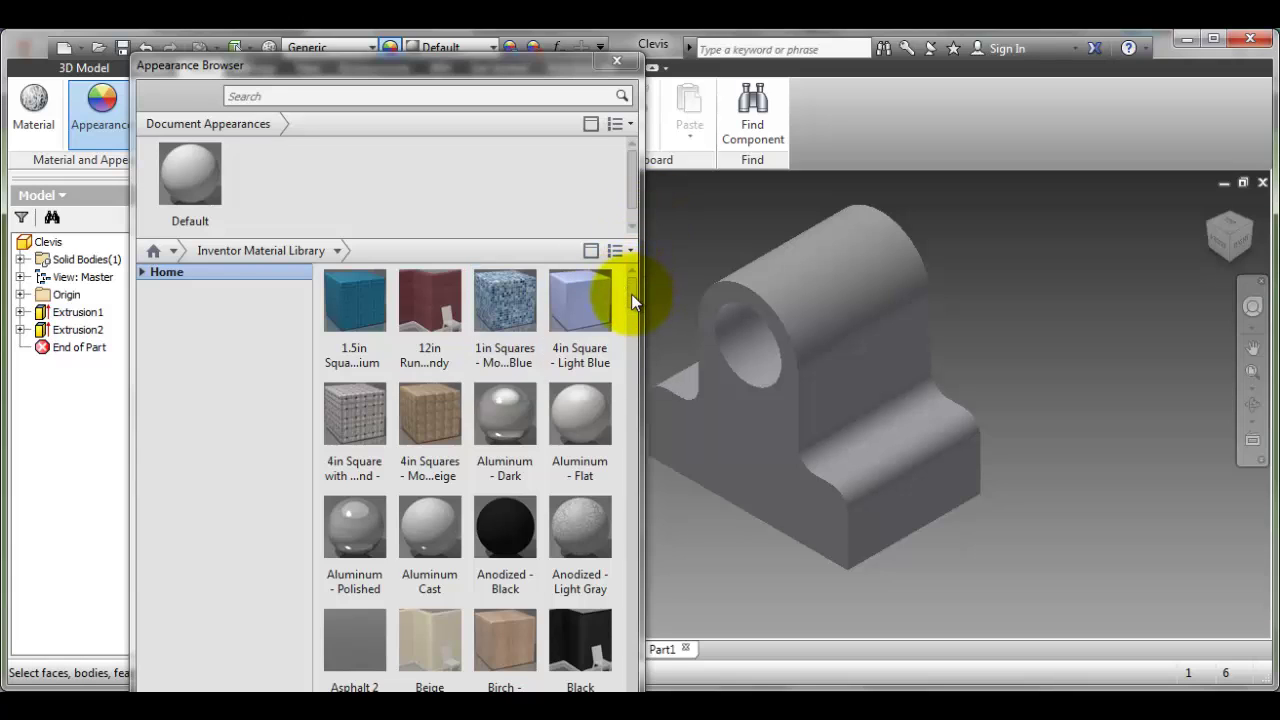
{"action": "left_click_drag", "start_coordinate": [631, 294], "coordinate": [632, 320]}
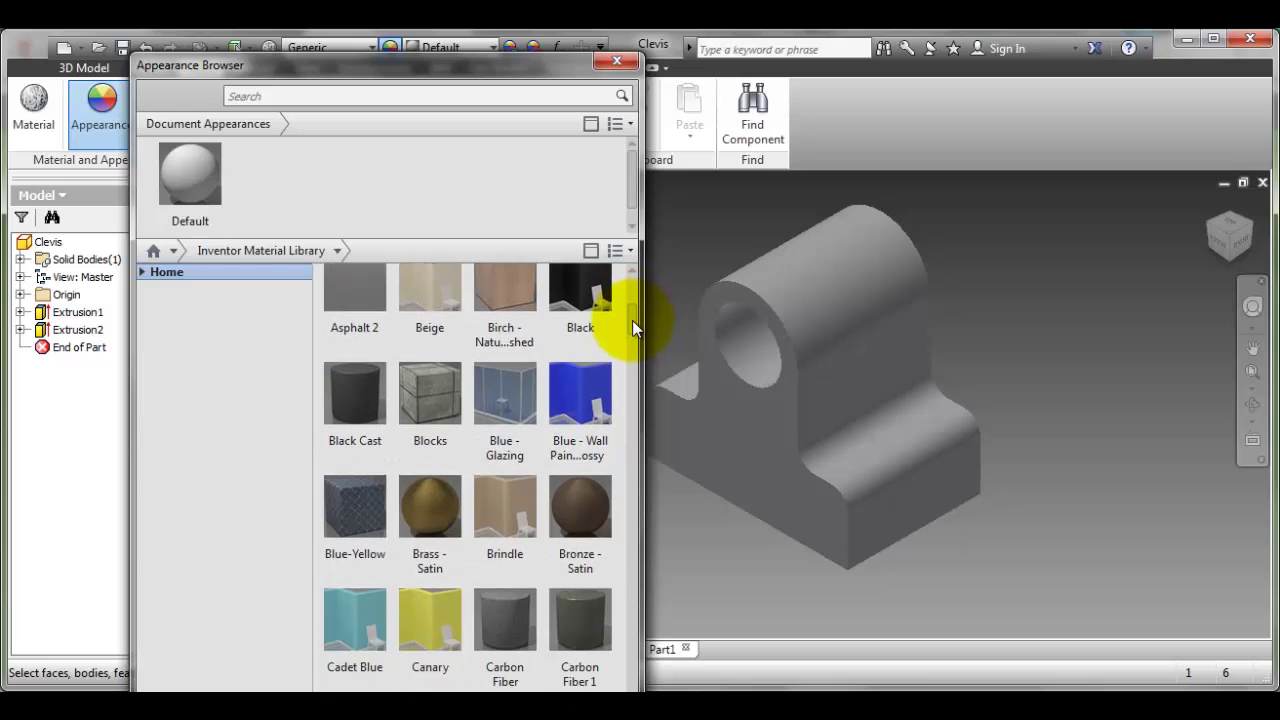
{"action": "double_click", "coordinate": [429, 534]}
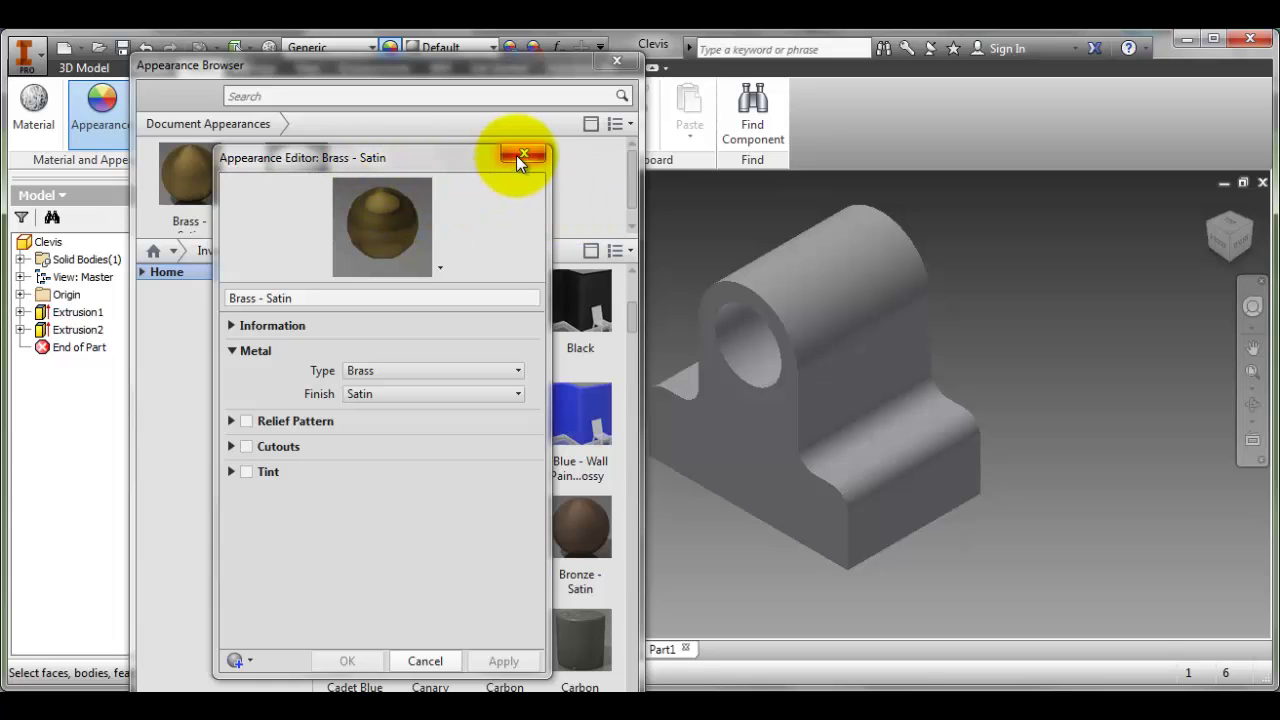
{"action": "left_click", "coordinate": [519, 155]}
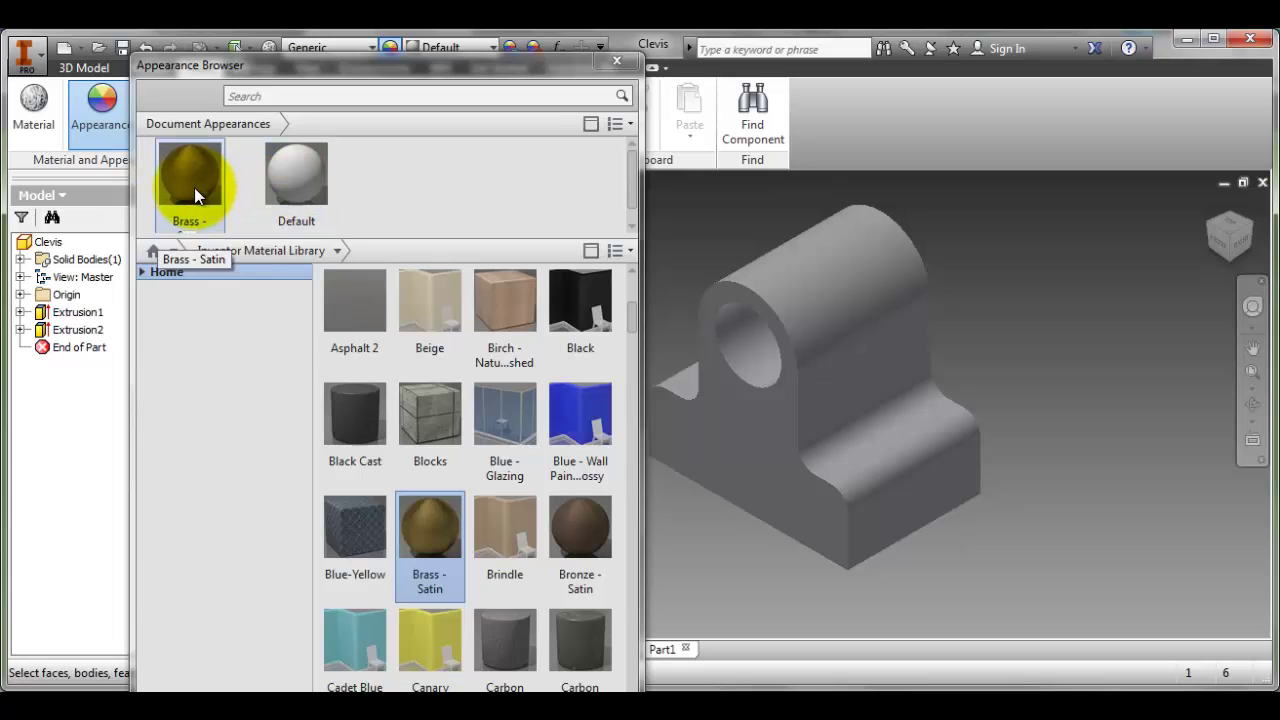
- Apply the Brass - Satin document appearance to the clevis's front face only
{"action": "left_click", "coordinate": [742, 450]}
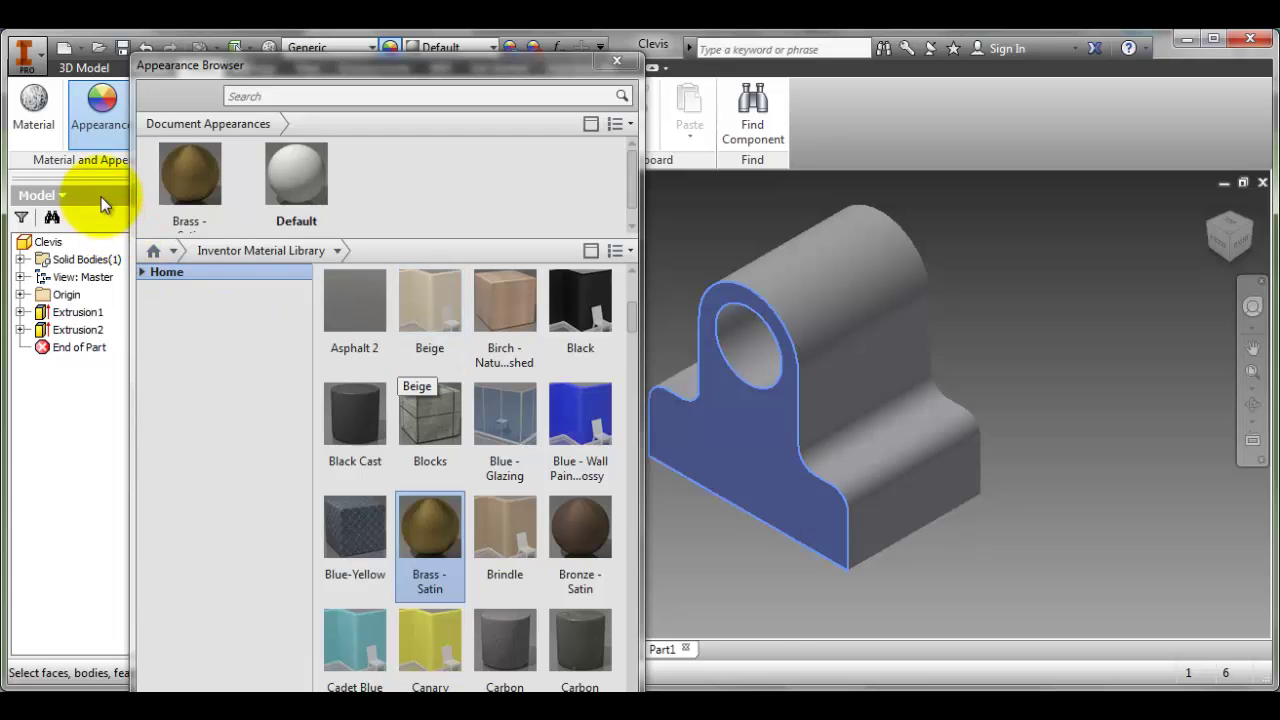
{"action": "left_click", "coordinate": [181, 184]}
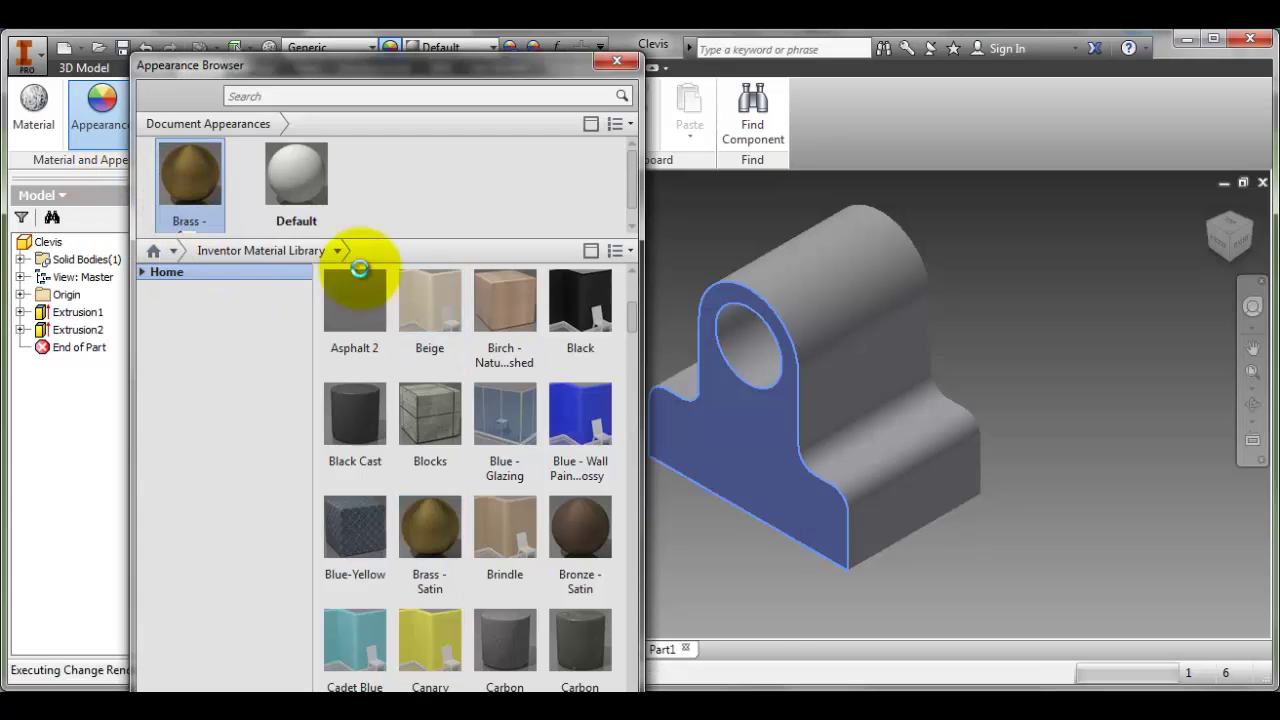
{"action": "double_click", "coordinate": [172, 192]}
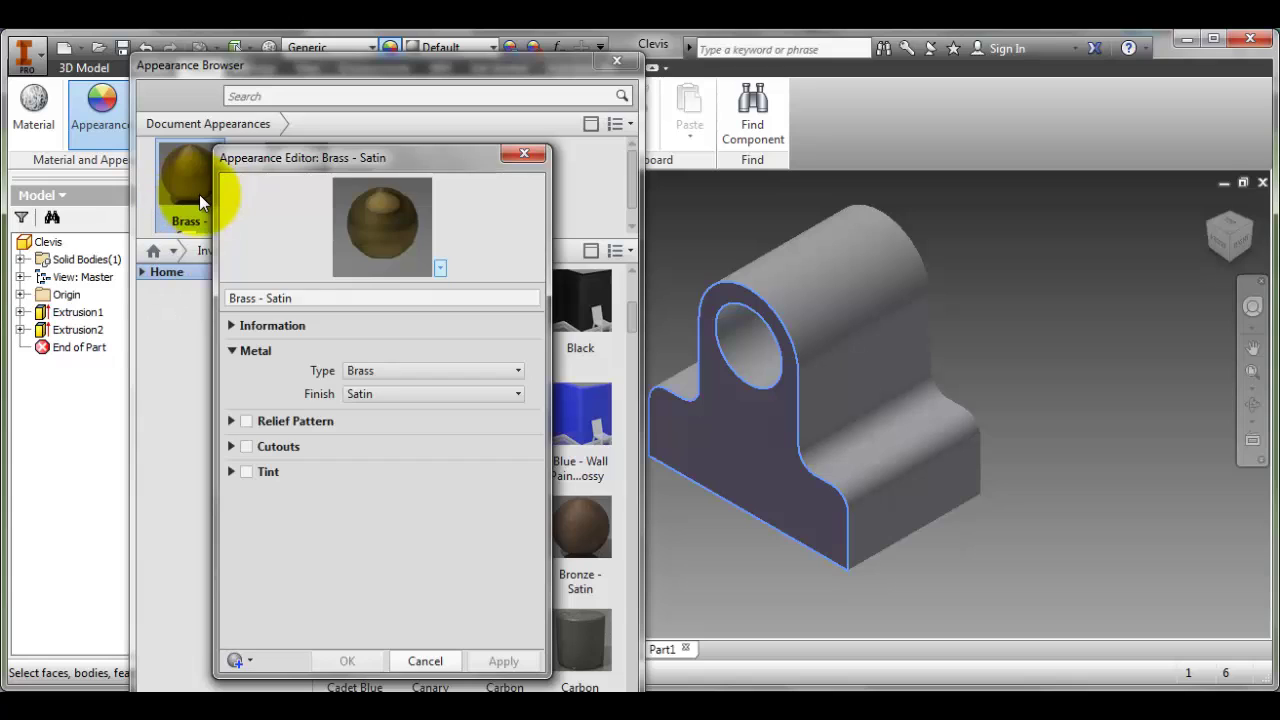
{"action": "left_click", "coordinate": [523, 156]}
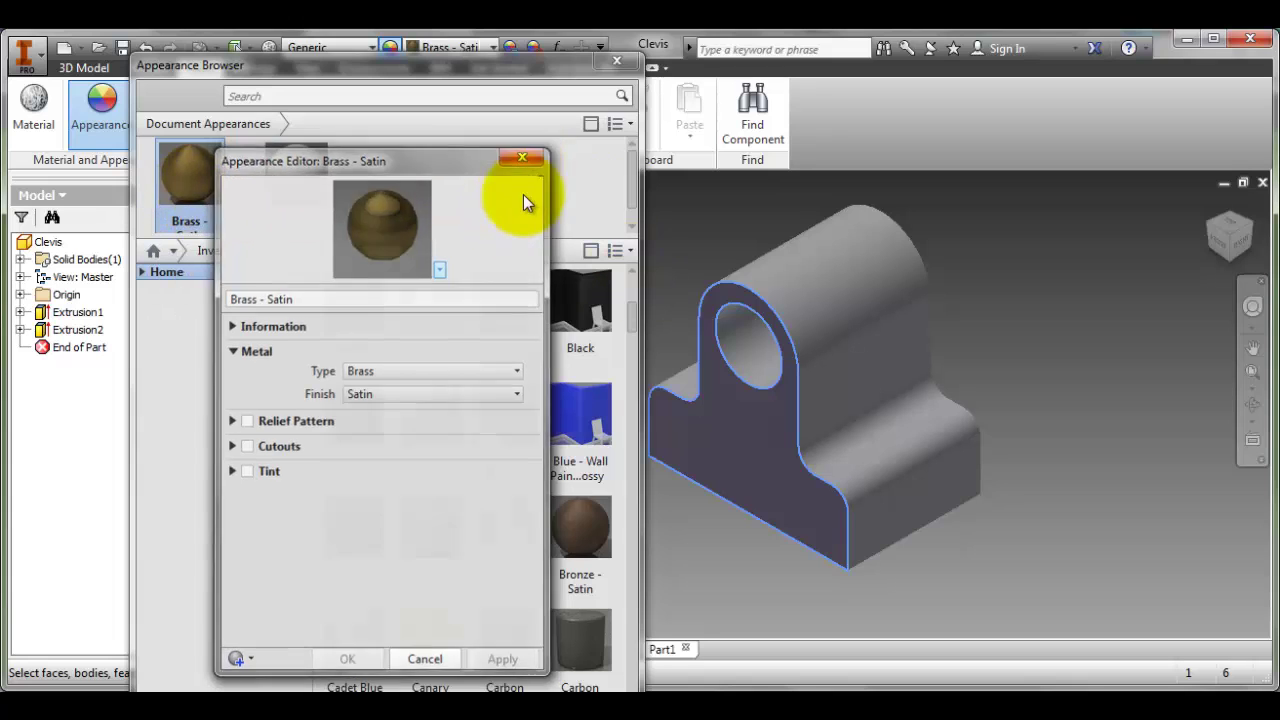
{"action": "left_click", "coordinate": [1028, 388]}
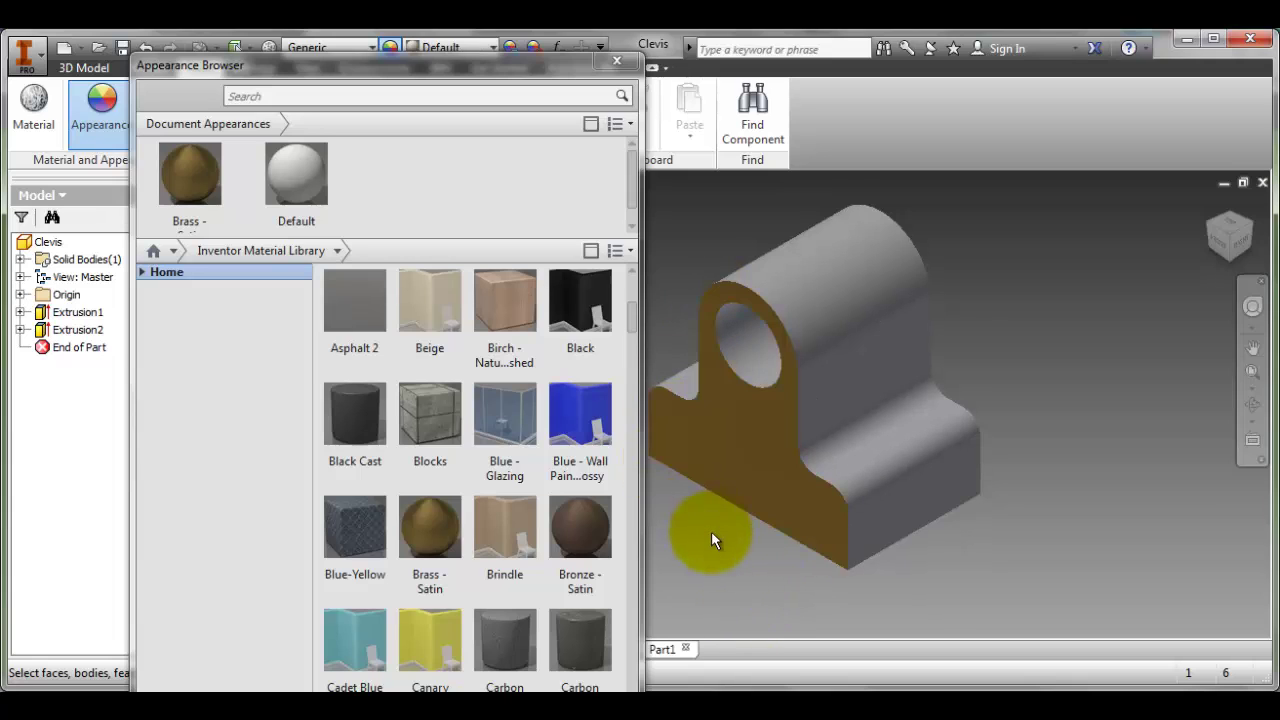
- Apply the Brass - Satin document appearance to the entire clevis part and close the appearance browser
{"action": "scroll", "coordinate": [713, 531], "scroll_direction": "up", "scroll_amount": 3}
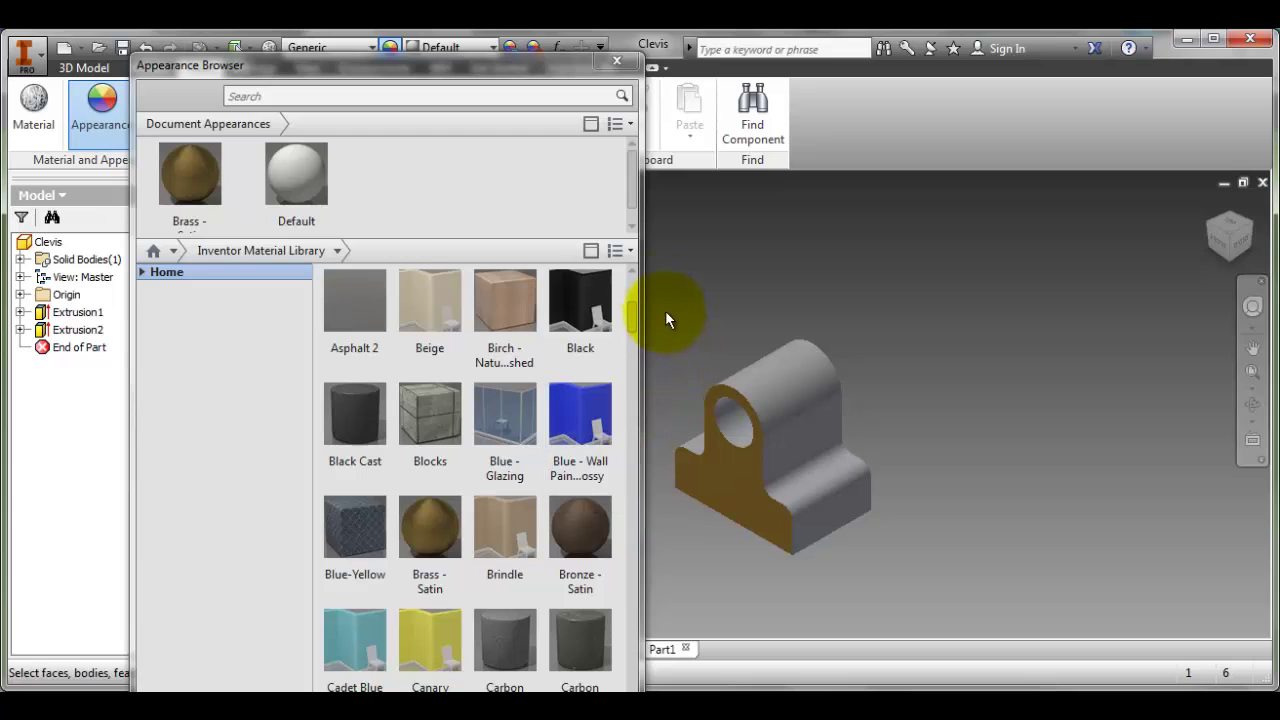
{"action": "left_click_drag", "start_coordinate": [658, 287], "coordinate": [966, 598]}
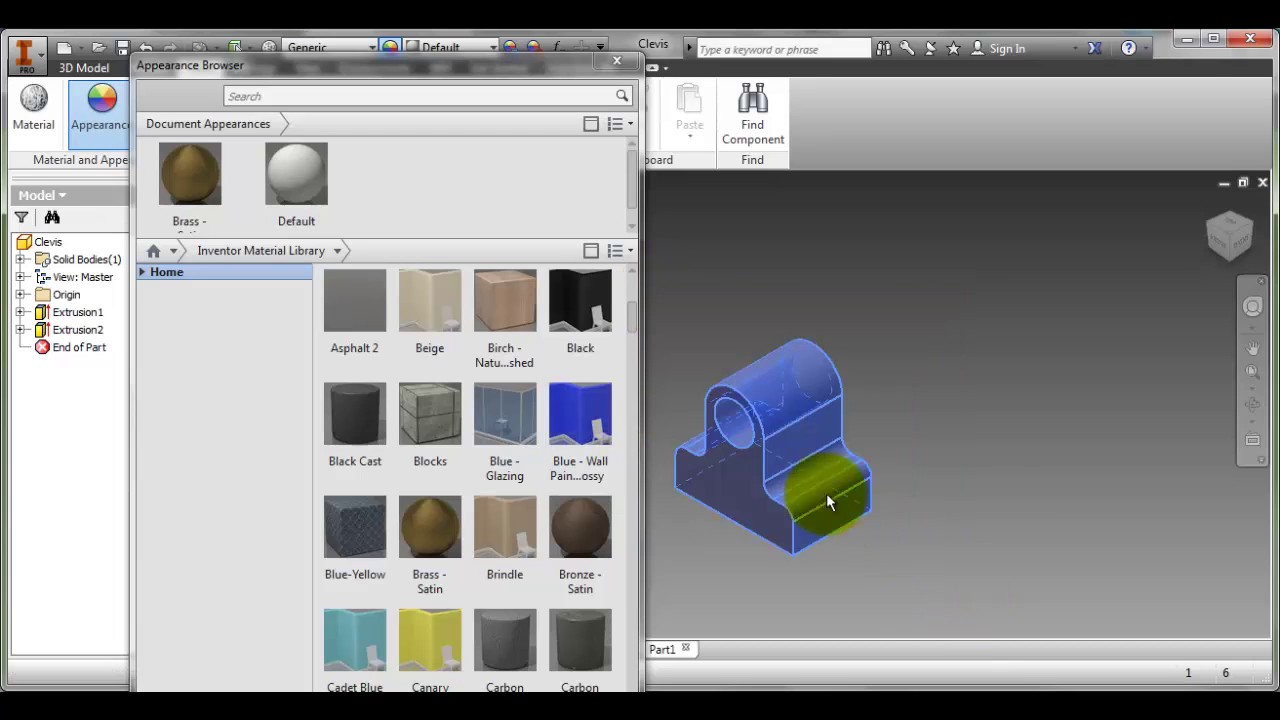
{"action": "left_click", "coordinate": [750, 304]}
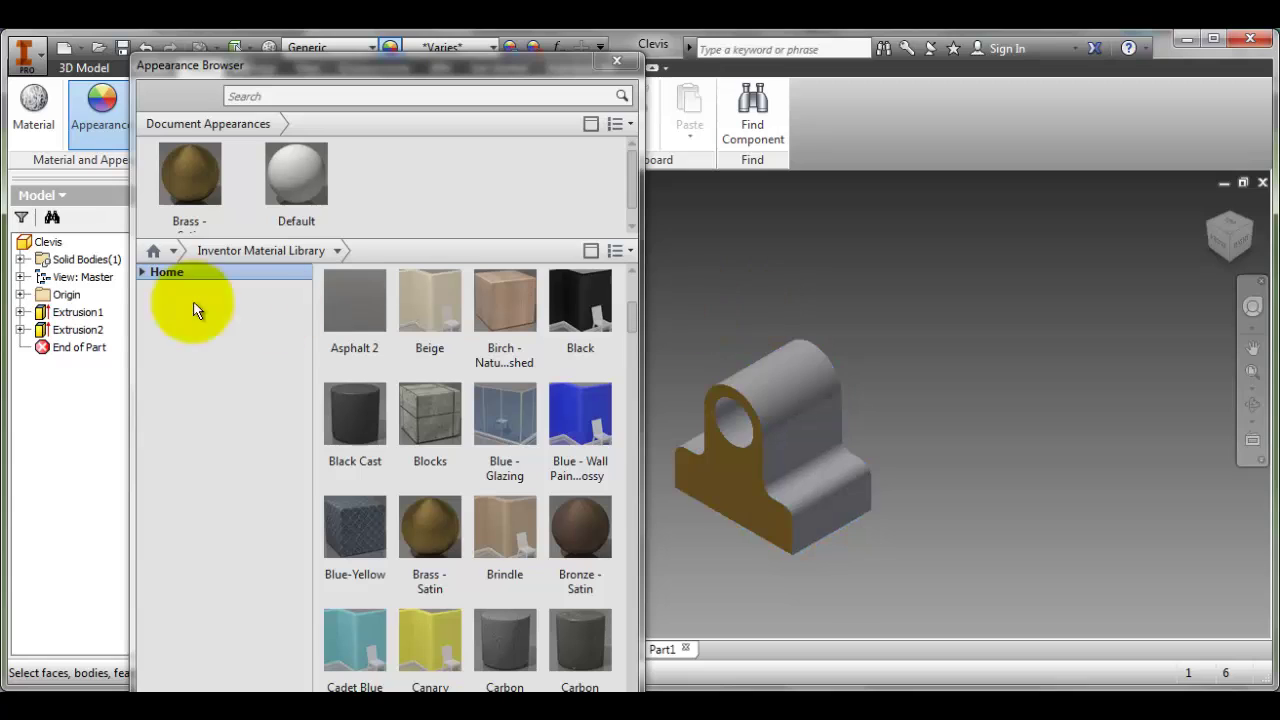
{"action": "left_click", "coordinate": [48, 243]}
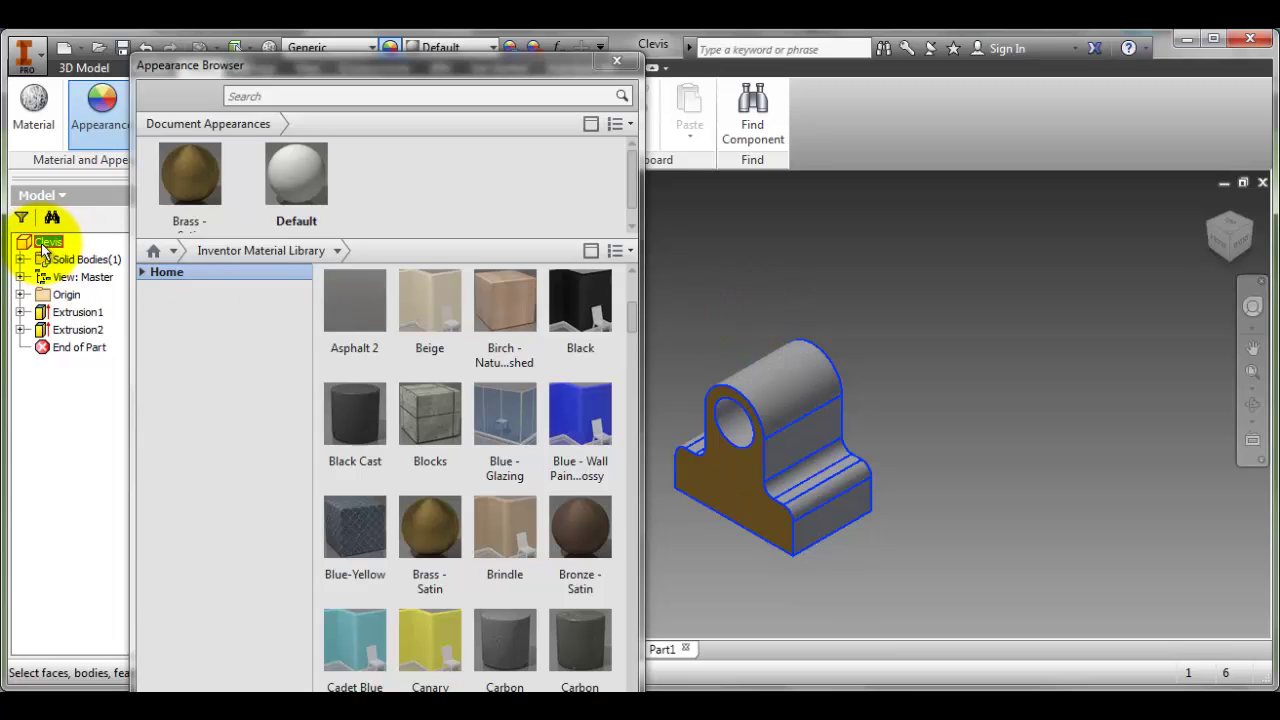
{"action": "double_click", "coordinate": [178, 176]}
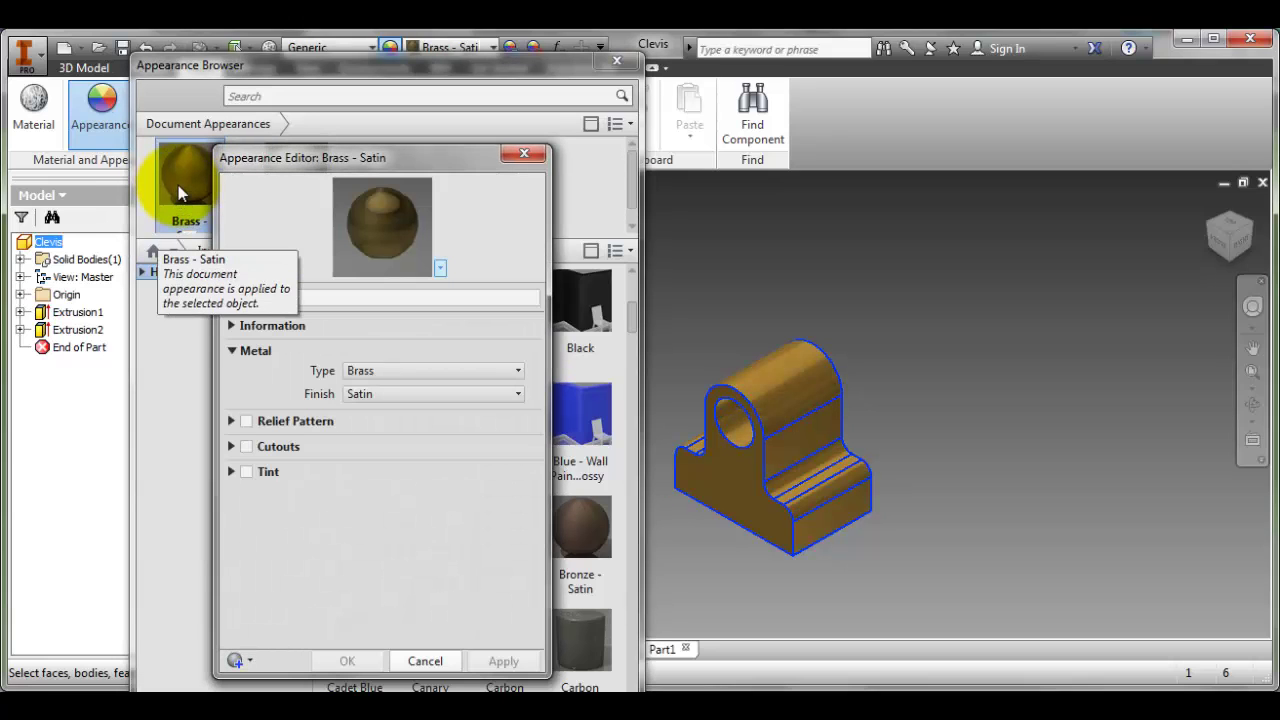
{"action": "left_click", "coordinate": [527, 154]}
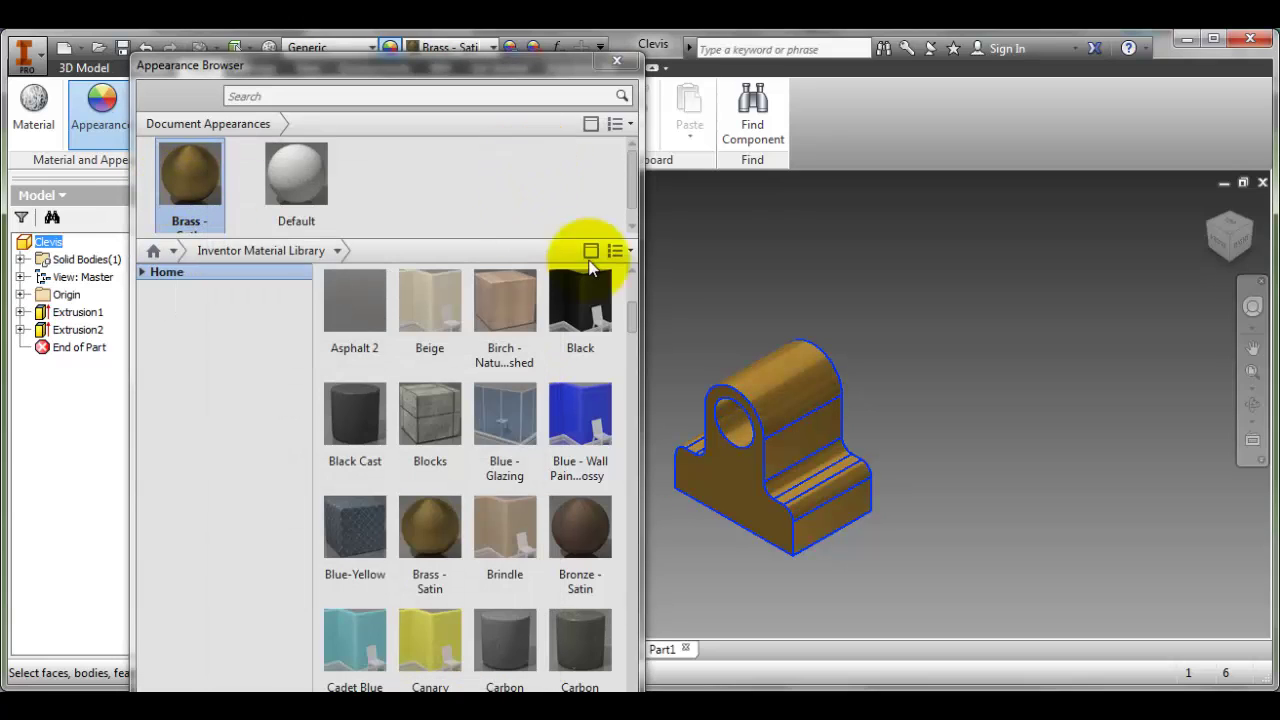
{"action": "left_click", "coordinate": [616, 60]}
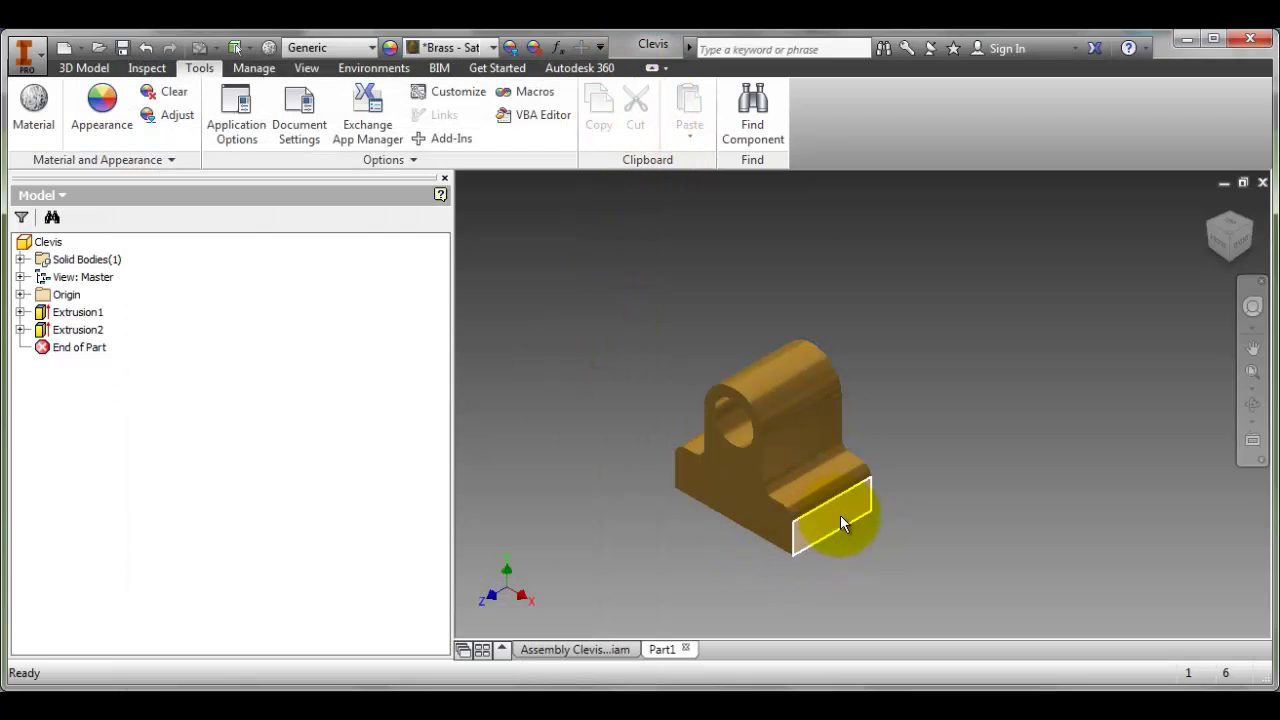
{"action": "scroll", "coordinate": [840, 523], "scroll_direction": "up", "scroll_amount": 2}
{"action": "scroll", "coordinate": [840, 516], "scroll_direction": "down", "scroll_amount": 4}
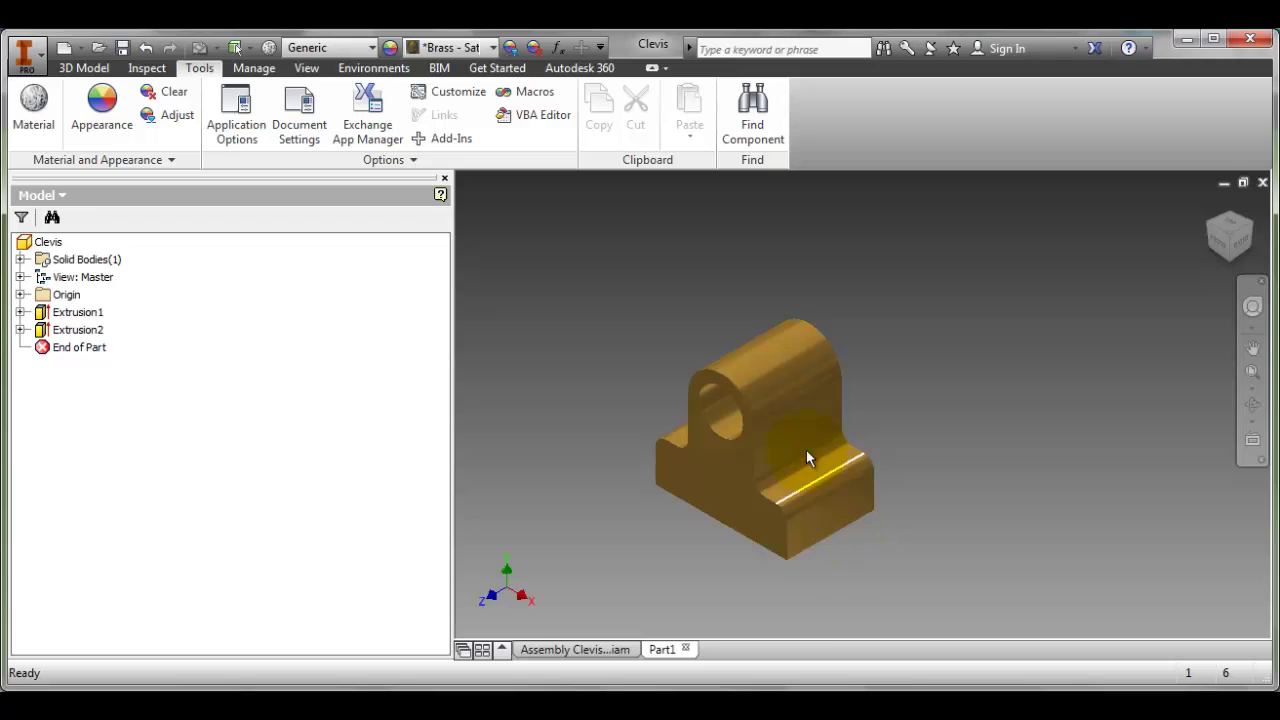
{"action": "mouse_move", "coordinate": [1228, 250]}
{"action": "left_mouse_down"}
{"action": "mouse_move", "coordinate": [1150, 237]}
{"action": "mouse_move", "coordinate": [1020, 400]}
{"action": "mouse_move", "coordinate": [831, 366]}
{"action": "mouse_move", "coordinate": [766, 414]}
{"action": "left_mouse_up"}
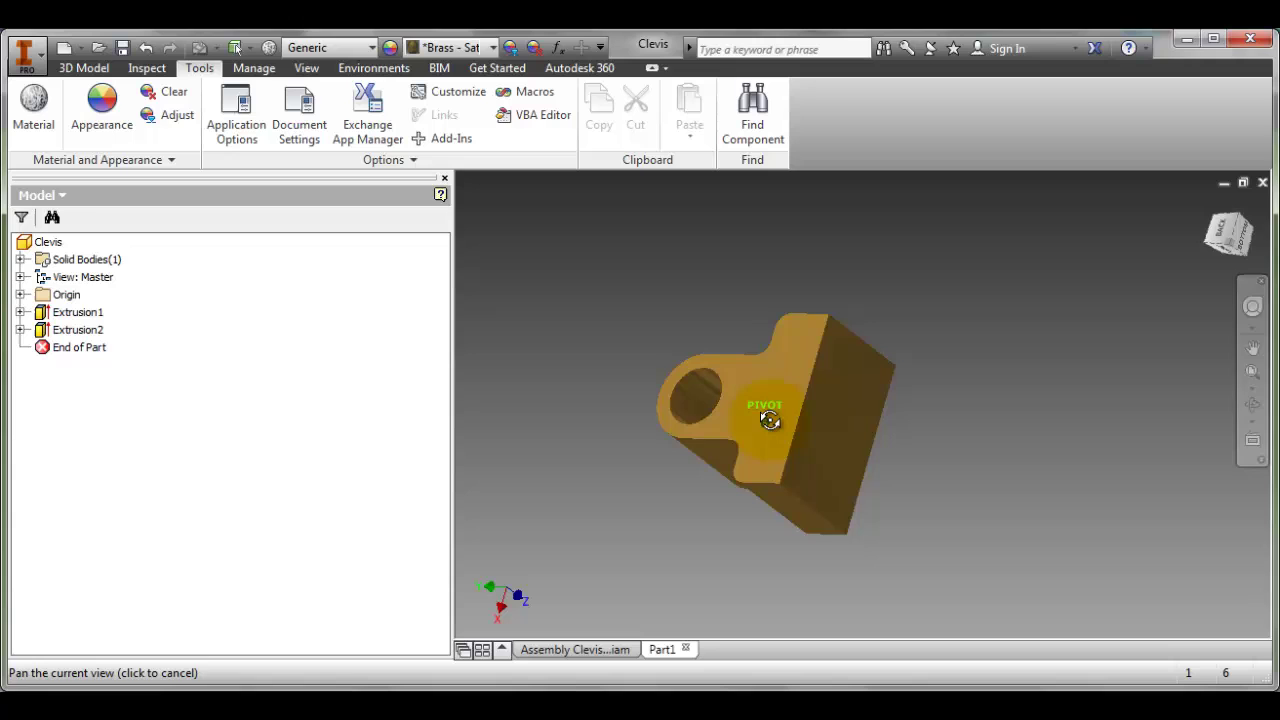
{"action": "left_click", "coordinate": [1208, 205]}
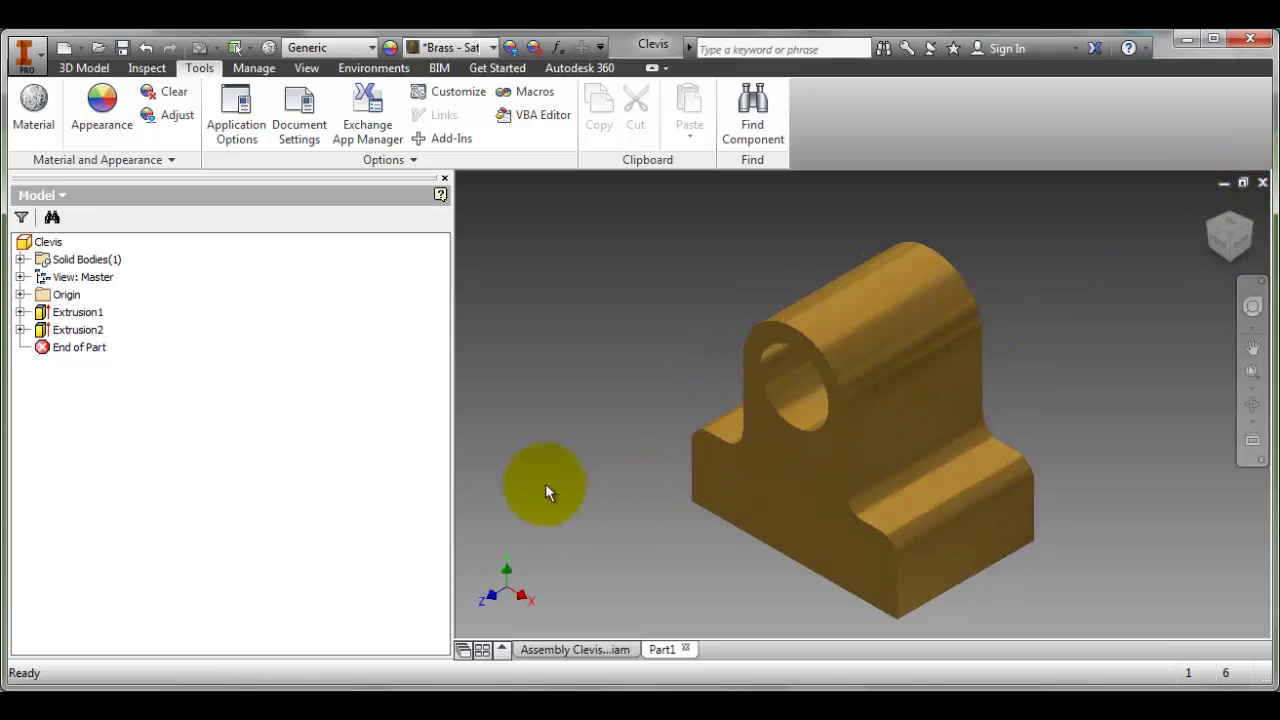